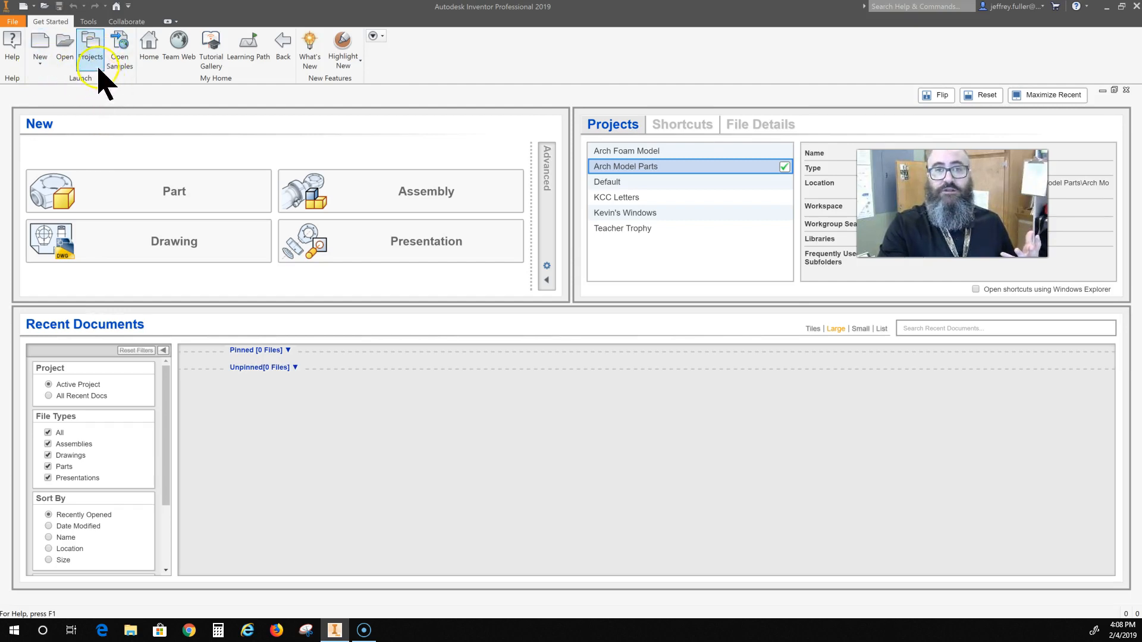
Create a new single-user project named "3d parts for modeling", including its missing project folder.
click(91, 51)
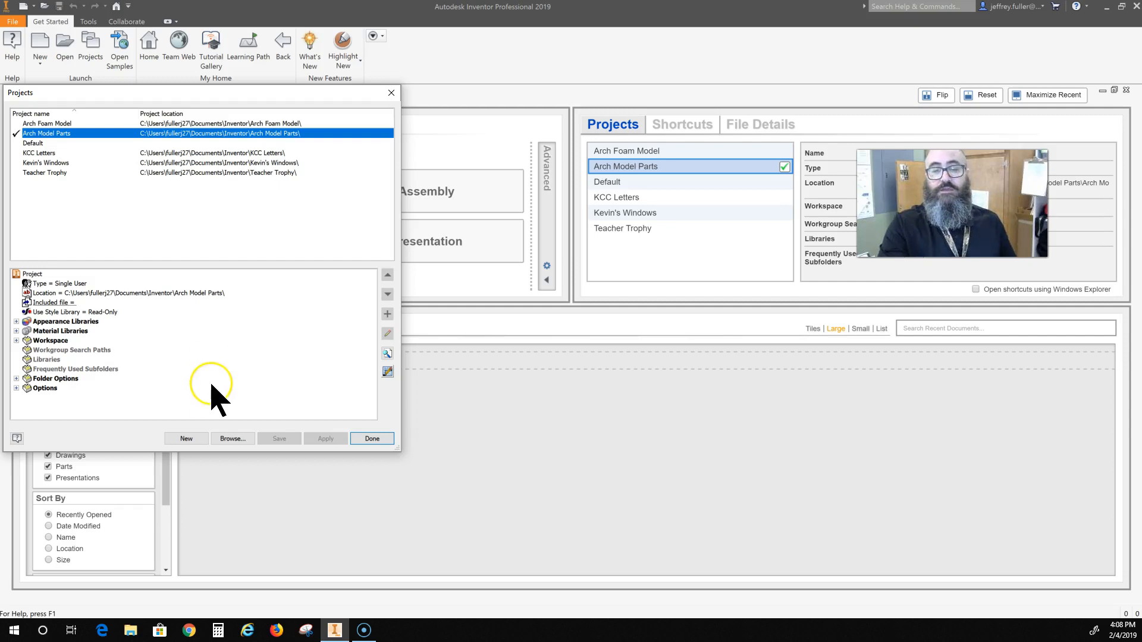
click(186, 439)
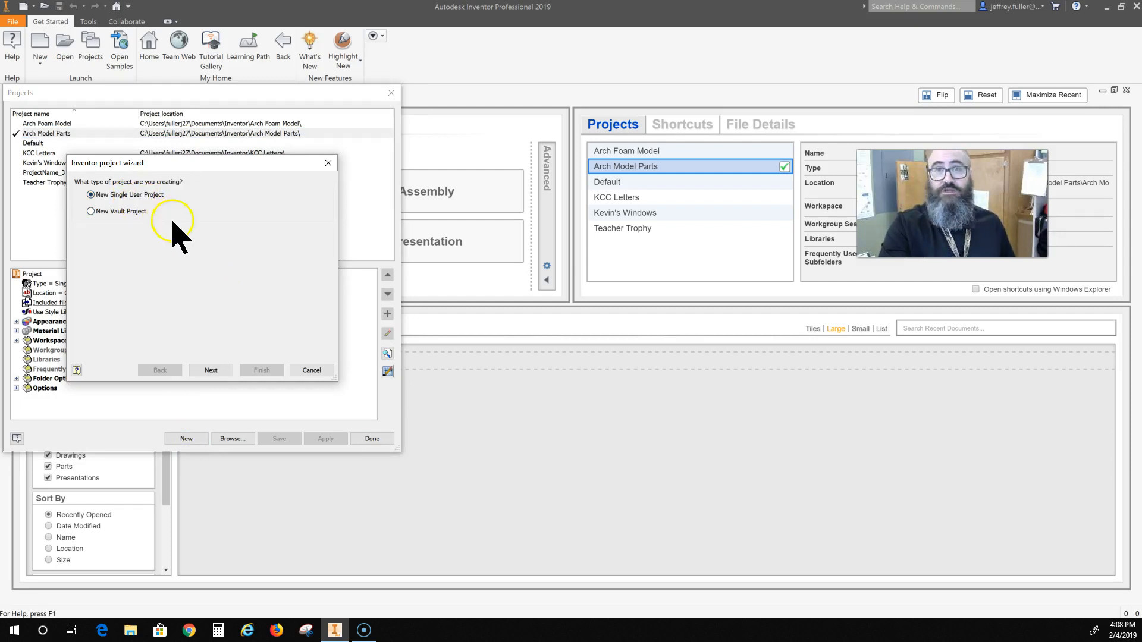
click(219, 370)
double_click(136, 204)
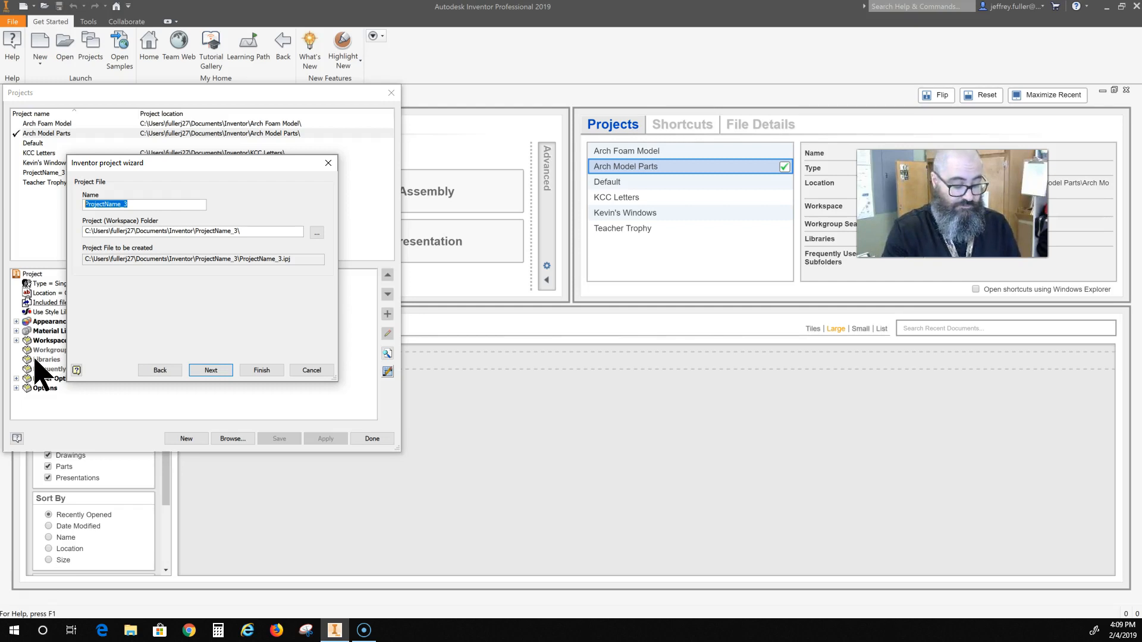
text(3d part)
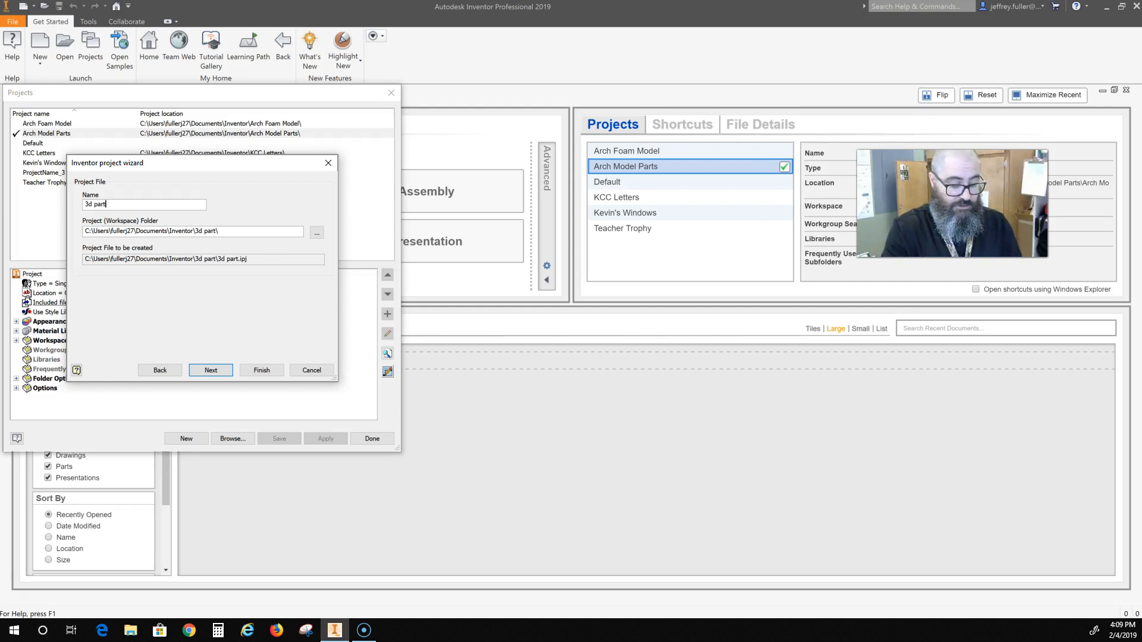
text(s for )
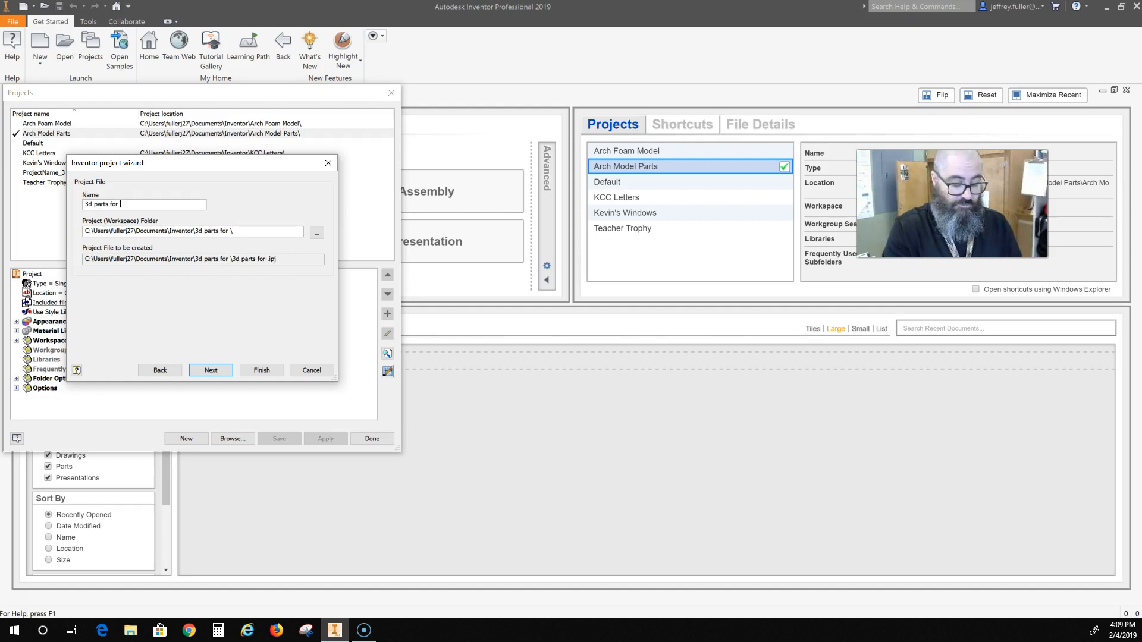
text(maodeling)
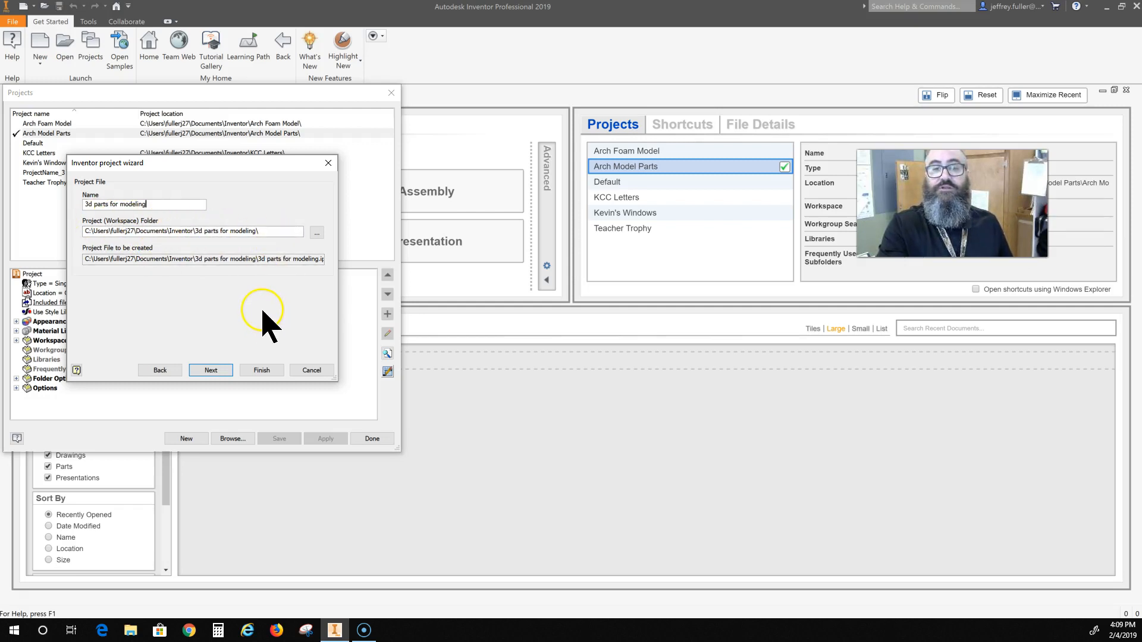
click(210, 370)
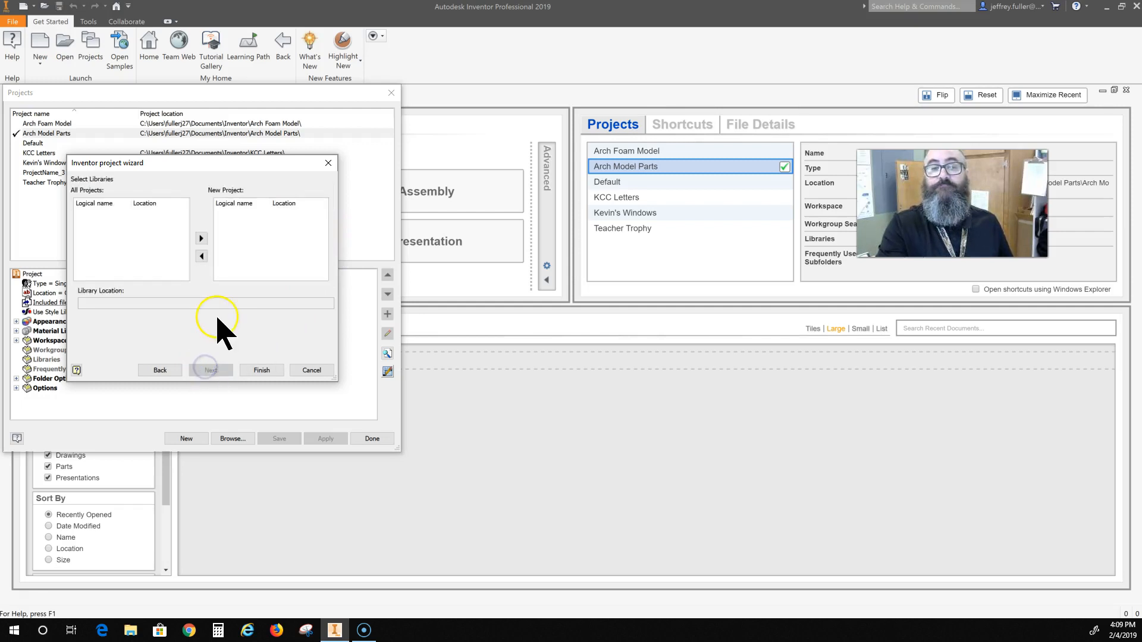
click(264, 370)
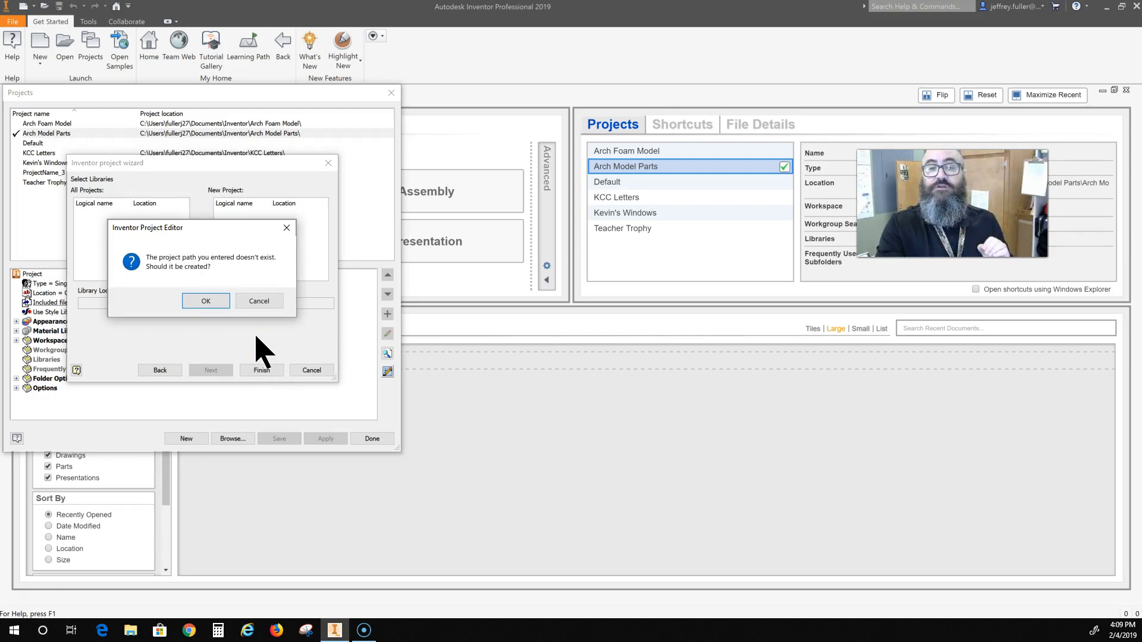
click(205, 301)
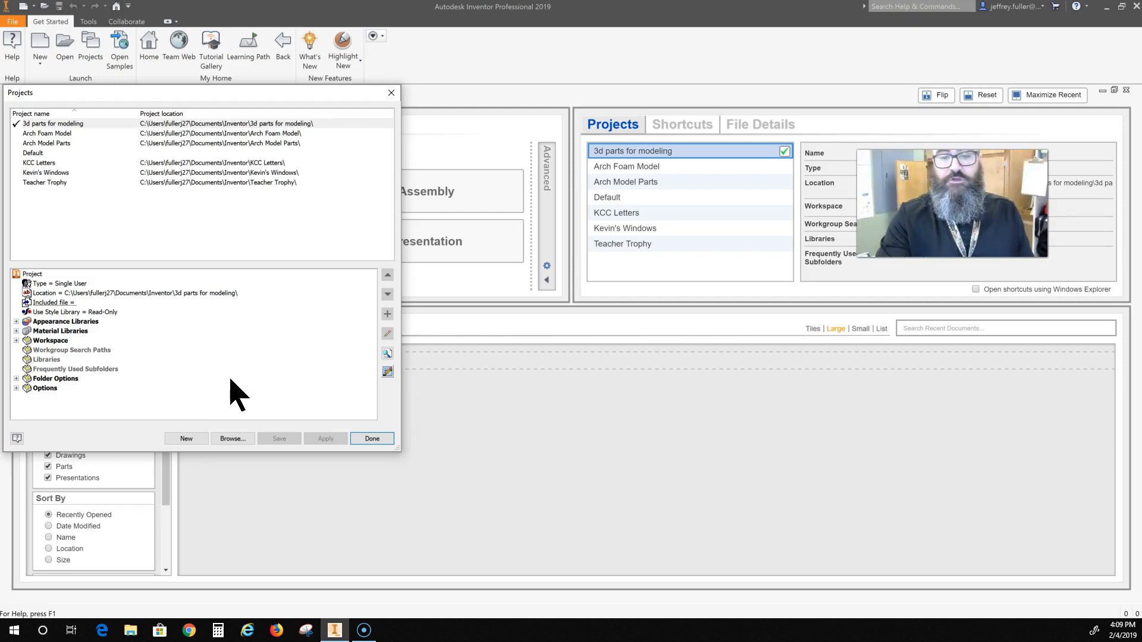
click(364, 440)
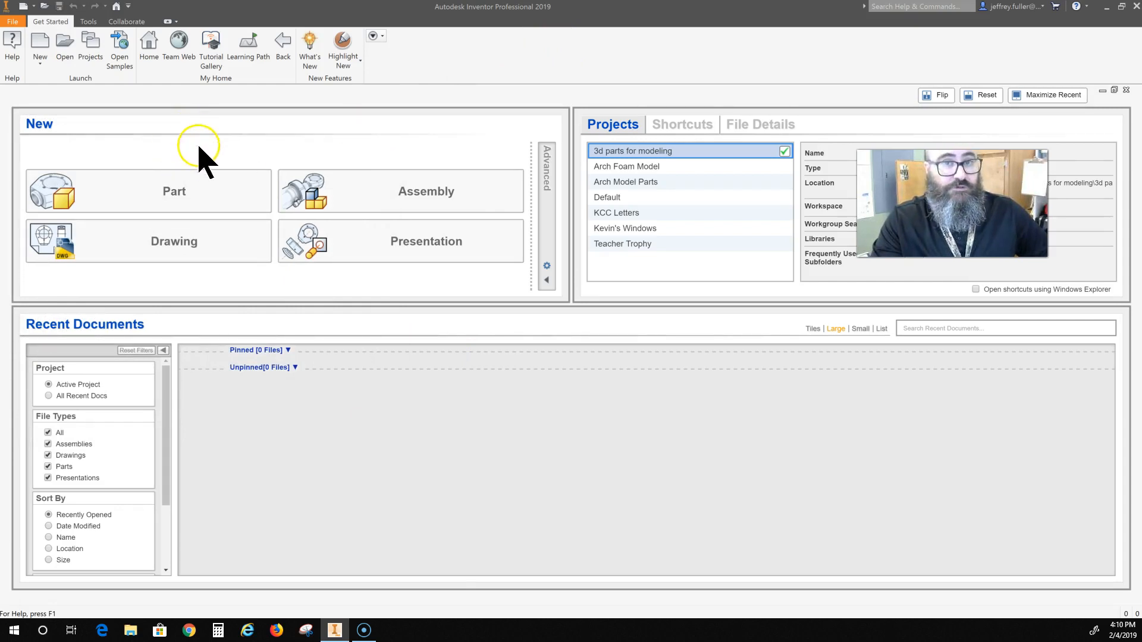
Create a new part and start a 2D sketch on the horizontal XZ origin plane.
click(166, 200)
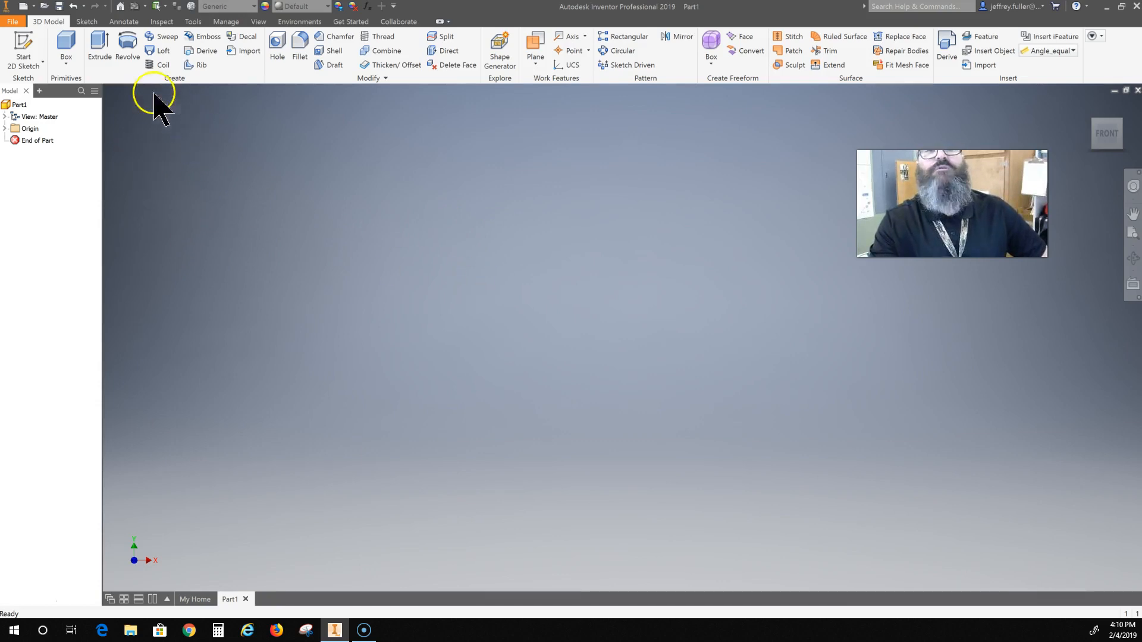
click(22, 46)
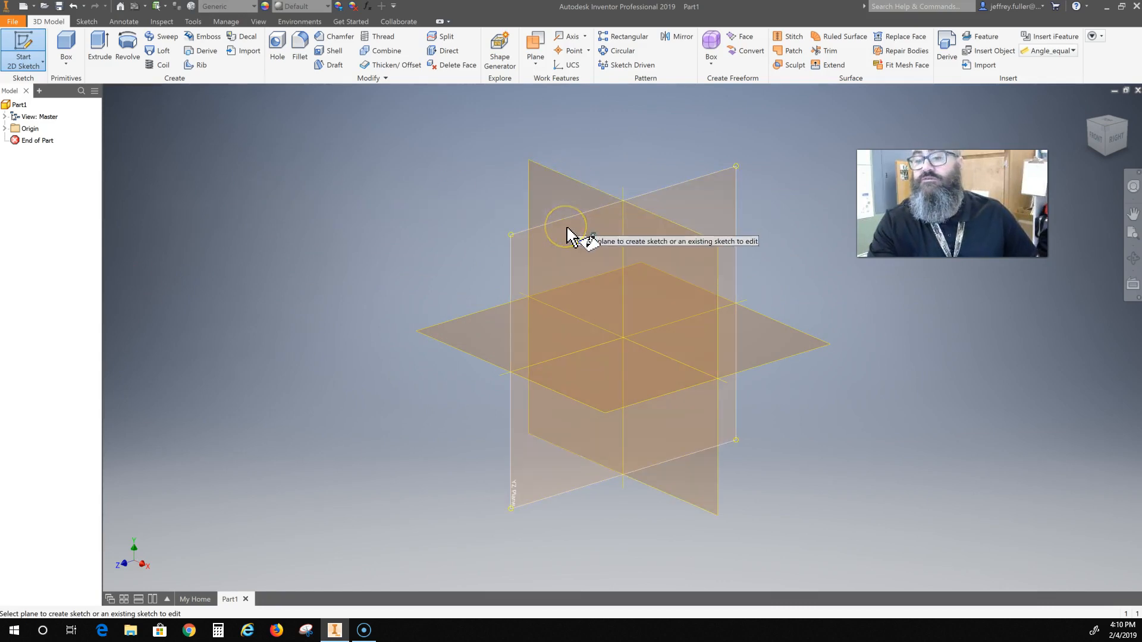
drag(569, 237, 464, 345)
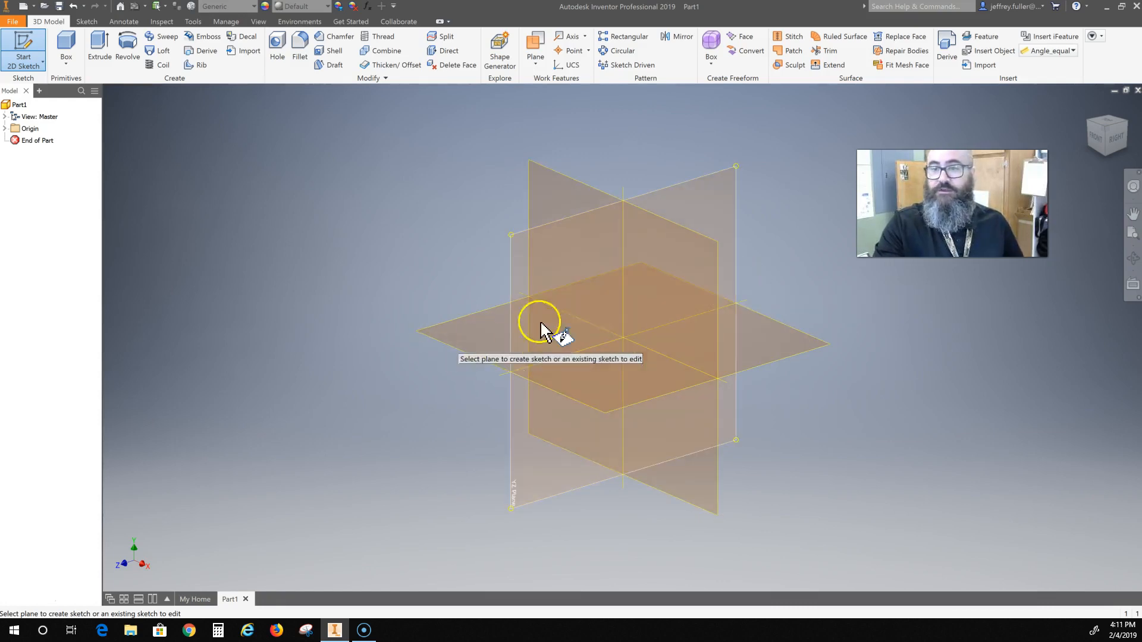
click(468, 350)
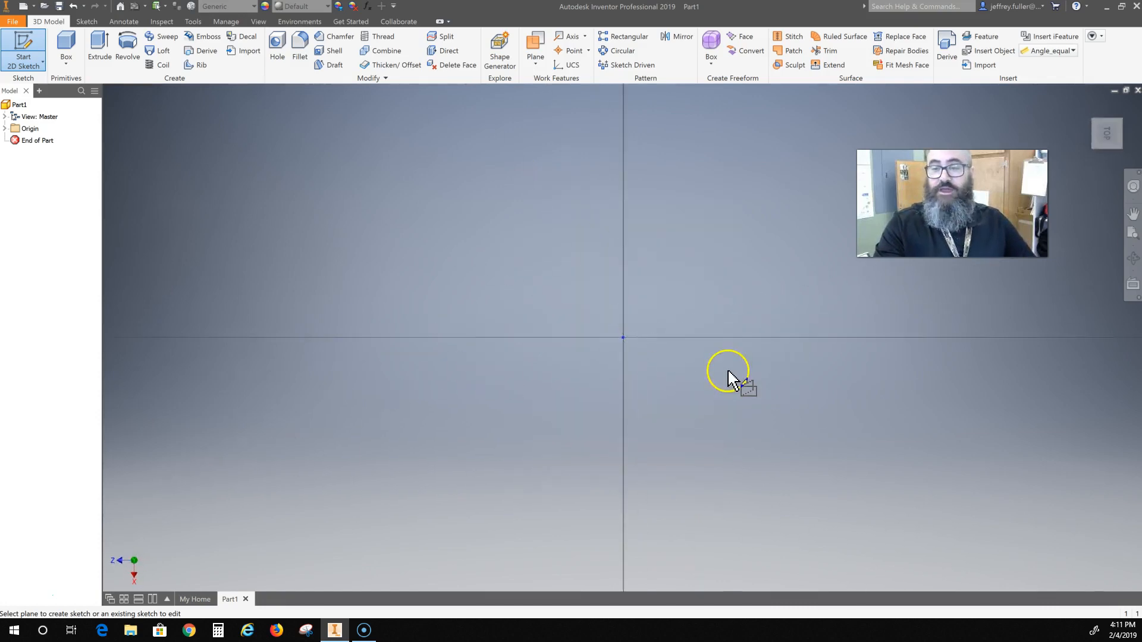
scroll(590, 302, down, 3)
scroll(590, 302, up, 4)
mouse_move(590, 302)
middle_down()
mouse_move(498, 345)
mouse_move(543, 331)
middle_up()
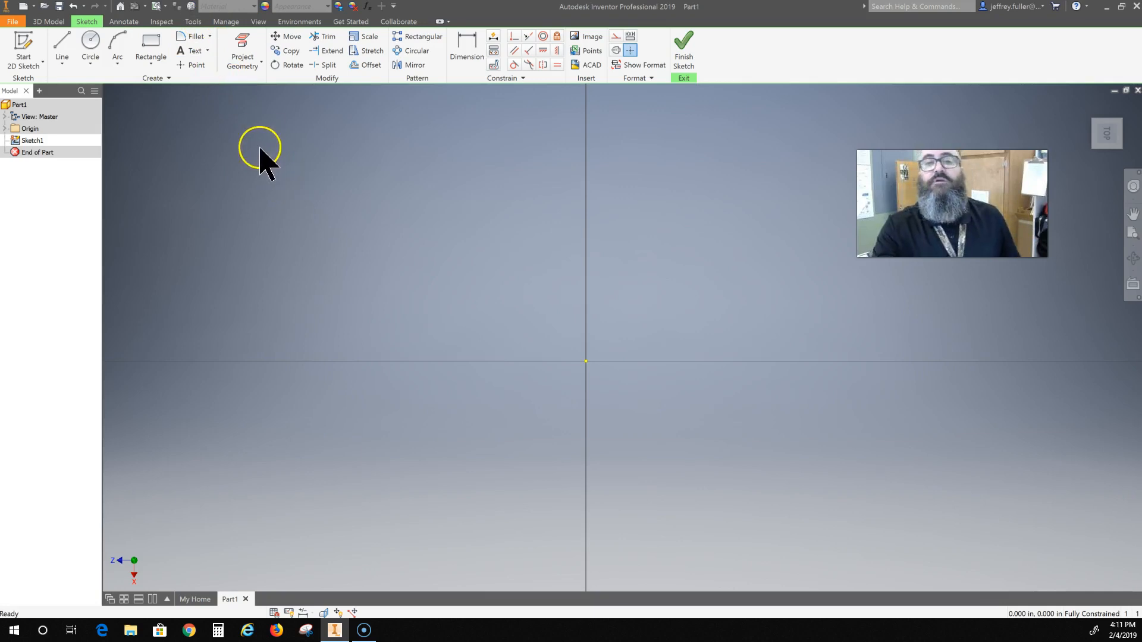
Sketch a two-point rectangle around the origin, 2 in high and 6 in wide.
click(151, 47)
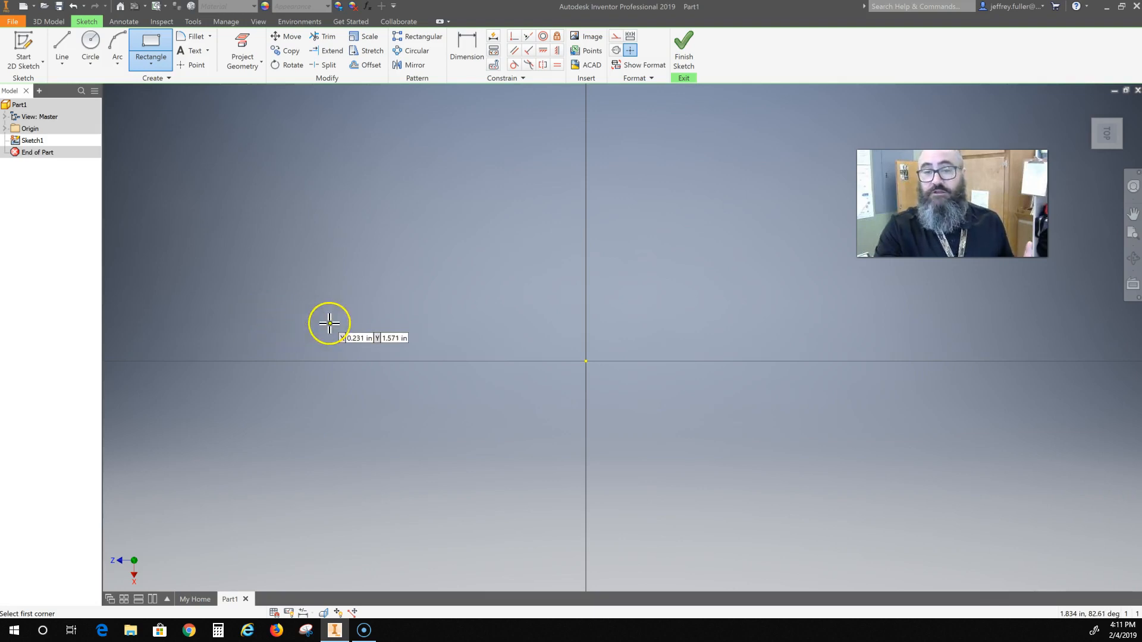
drag(329, 323, 718, 438)
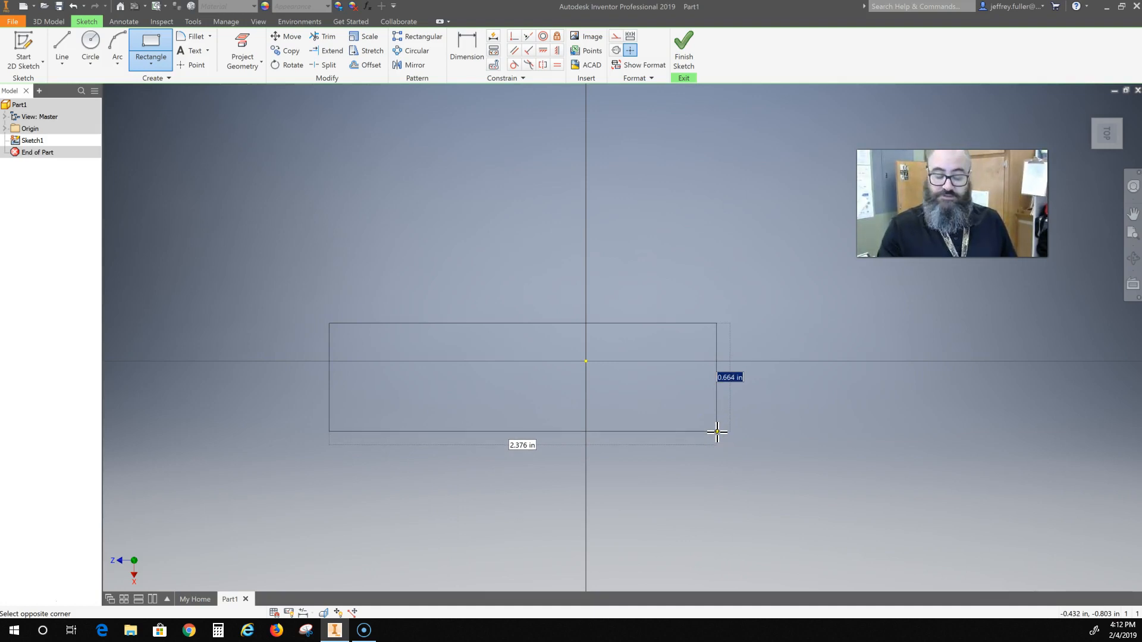
text(2)
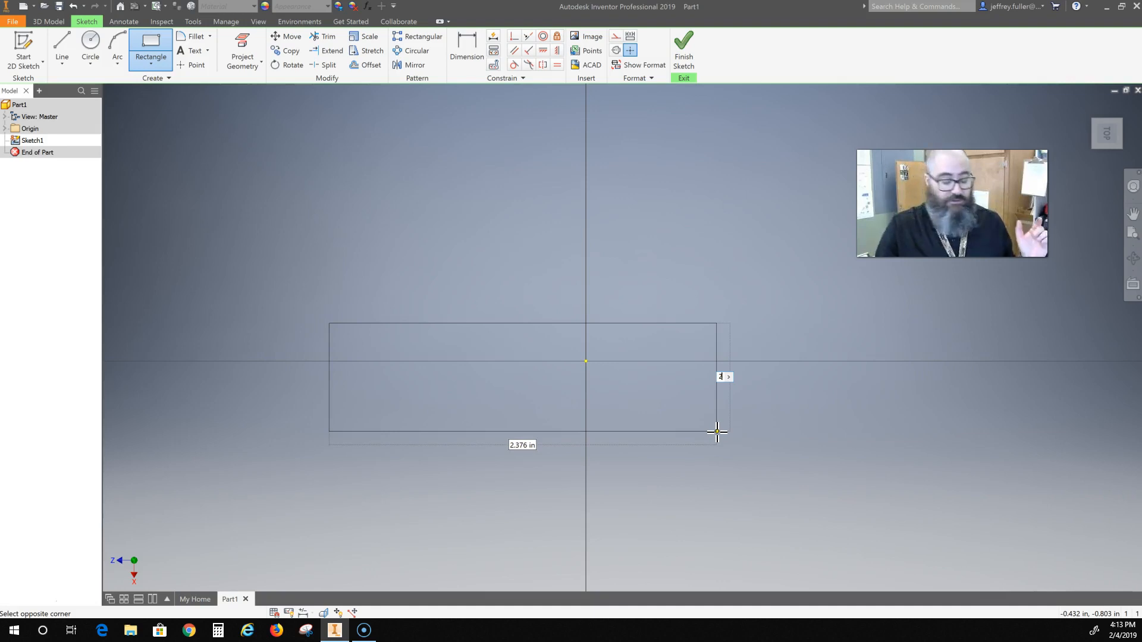
key(Tab)
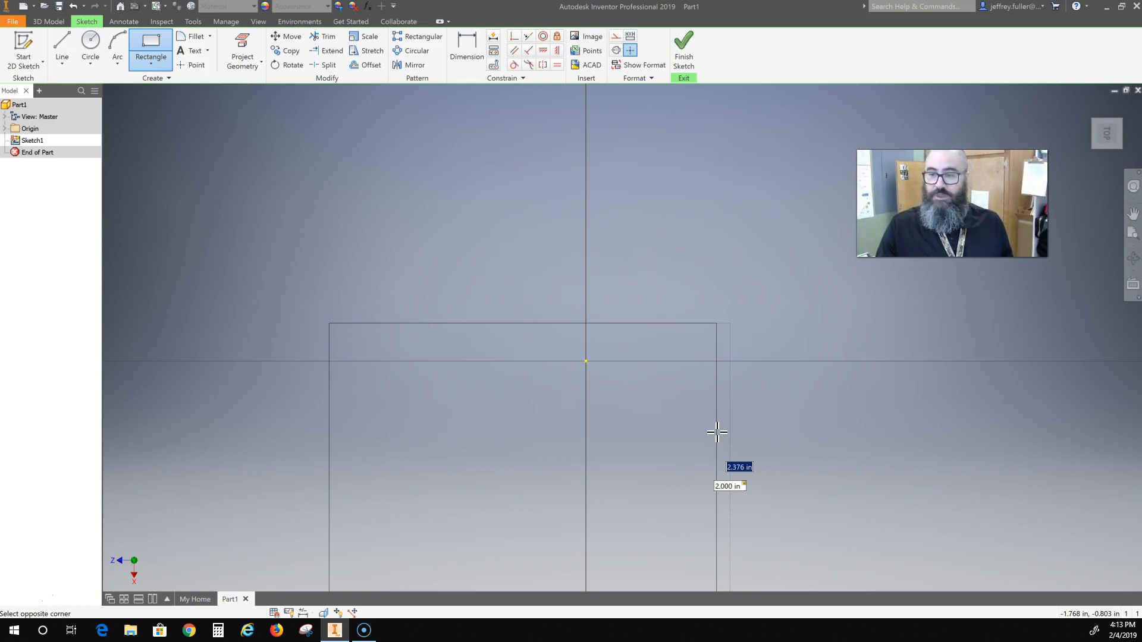
text(6)
key(Return)
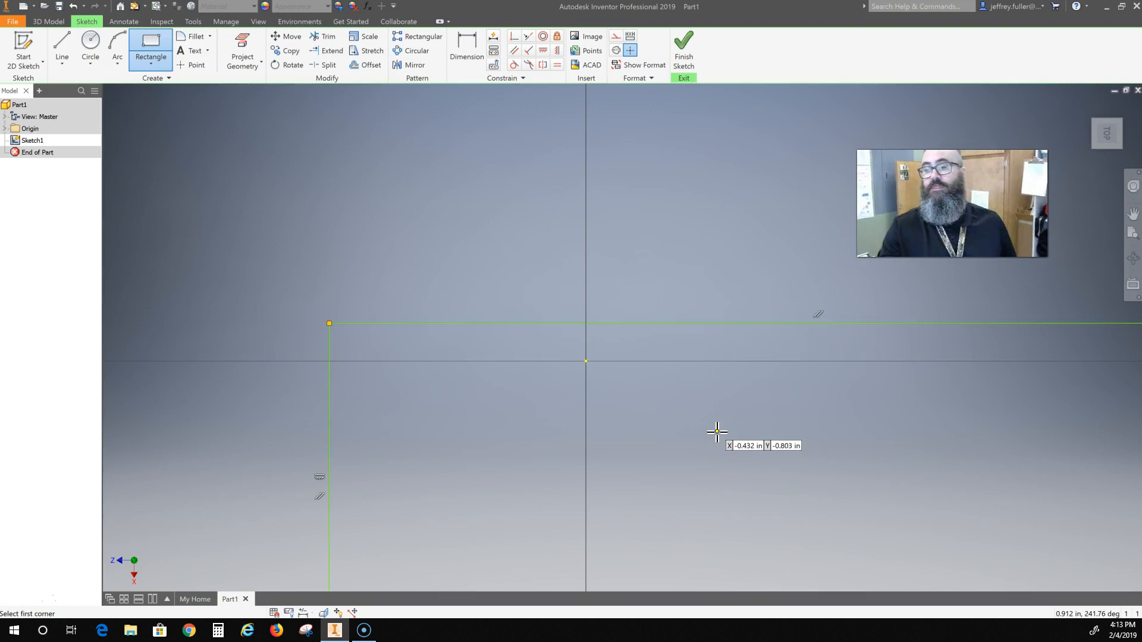
scroll(704, 428, down, 5)
scroll(703, 427, up, 8)
mouse_move(702, 463)
middle_down()
mouse_move(464, 426)
mouse_move(505, 323)
middle_up()
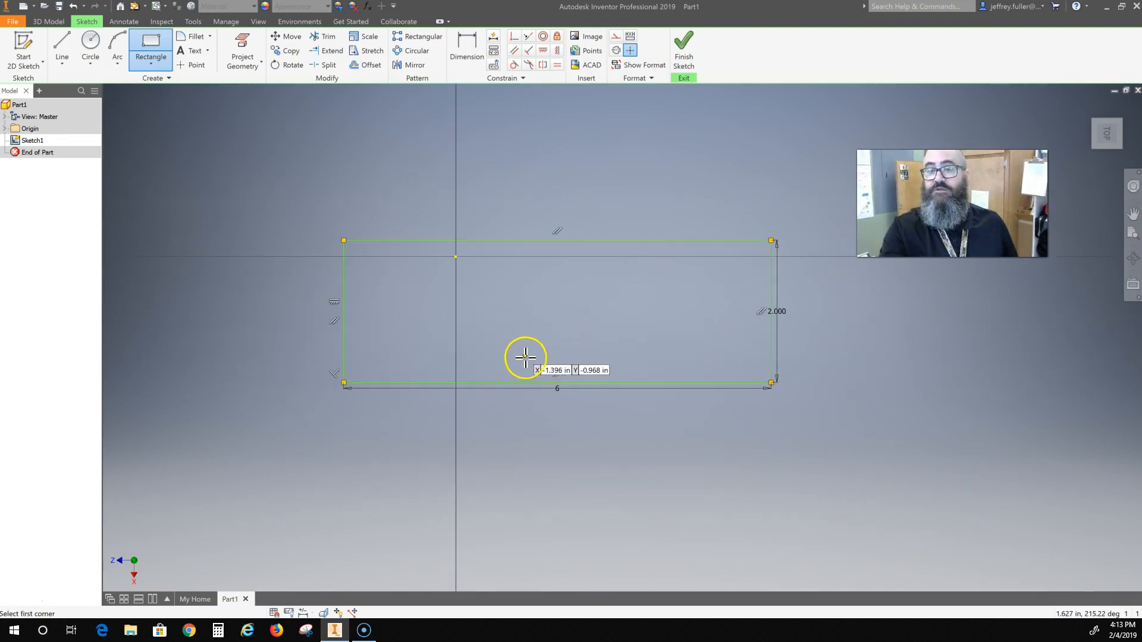
key(Escape)
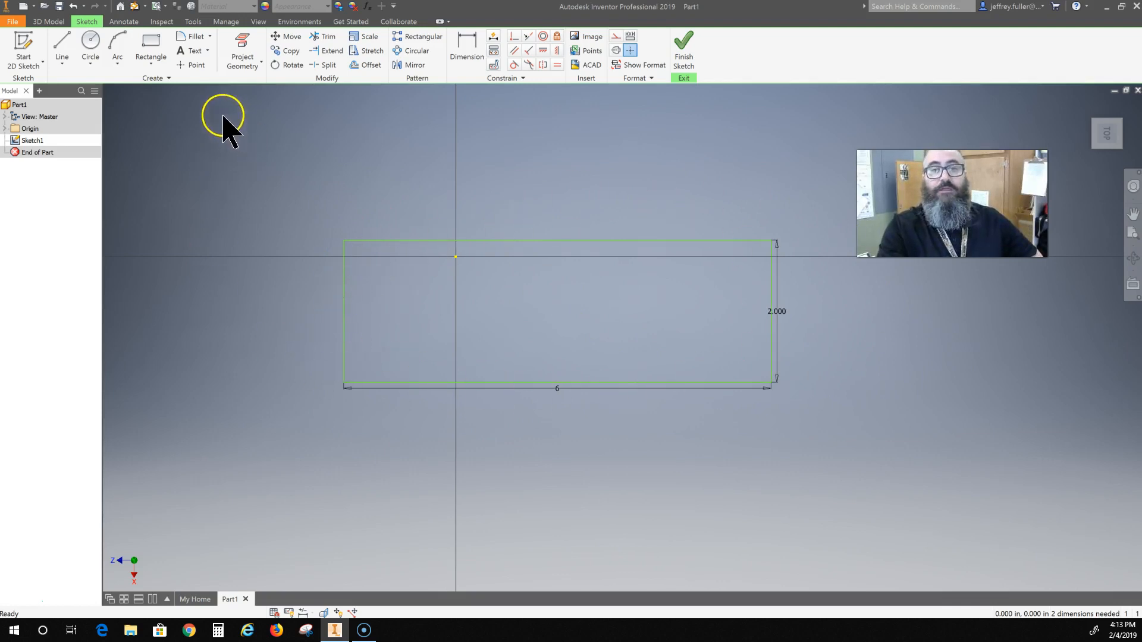
Finish the sketch and extrude the rectangle upward by 1/4 in into a solid plate.
click(683, 48)
scroll(551, 262, up, 5)
mouse_move(551, 262)
middle_down()
mouse_move(515, 251)
mouse_move(315, 253)
middle_up()
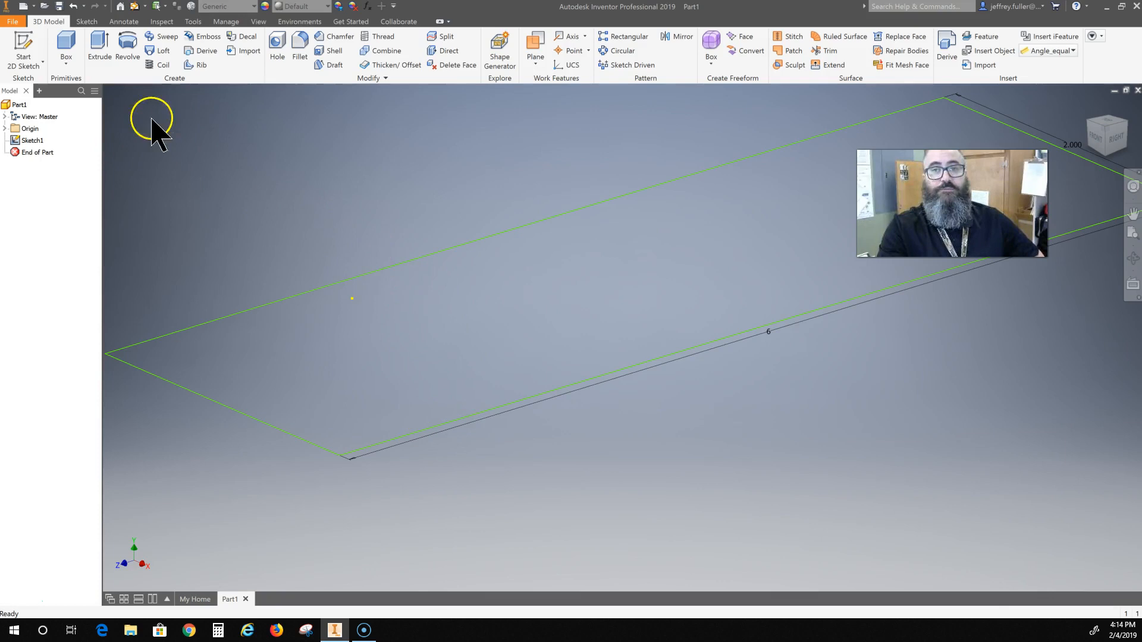
click(99, 41)
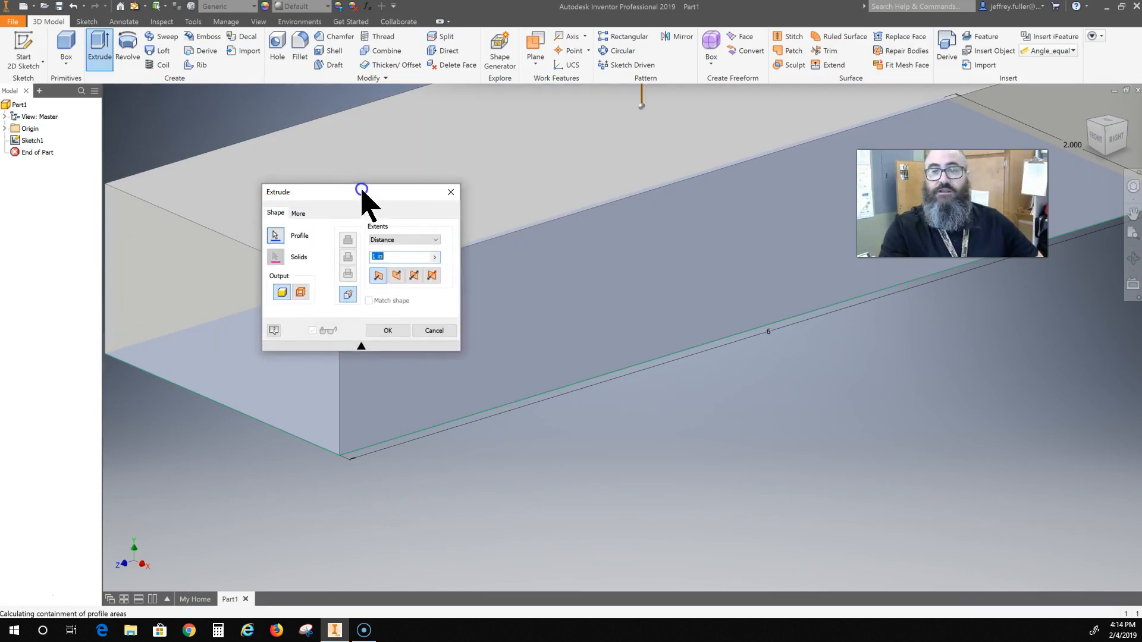
drag(362, 190, 301, 145)
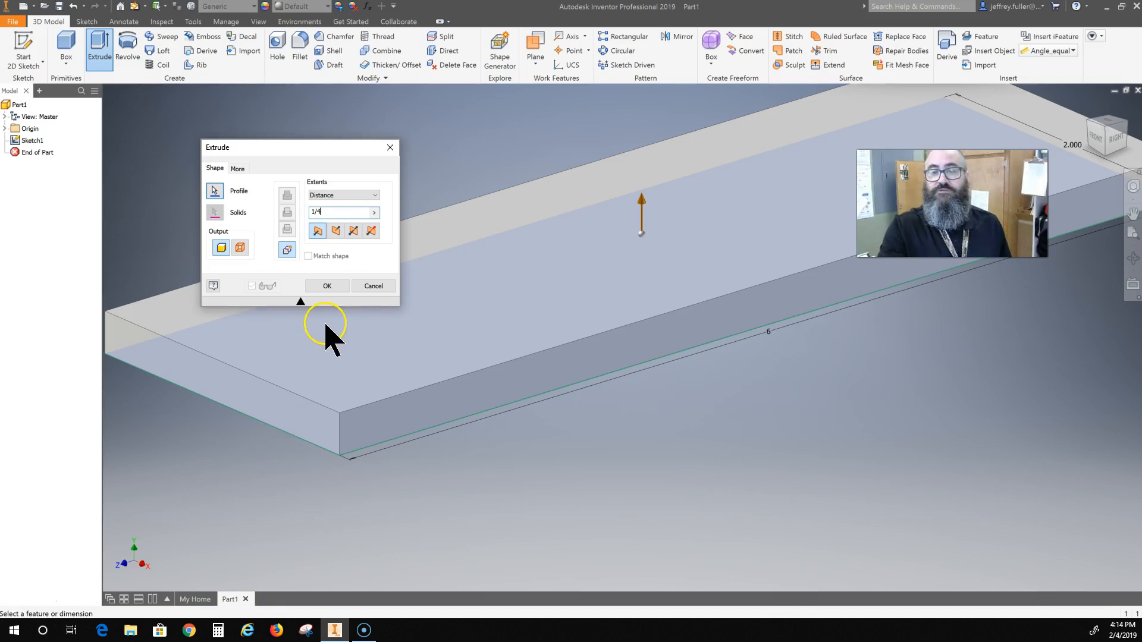
click(327, 287)
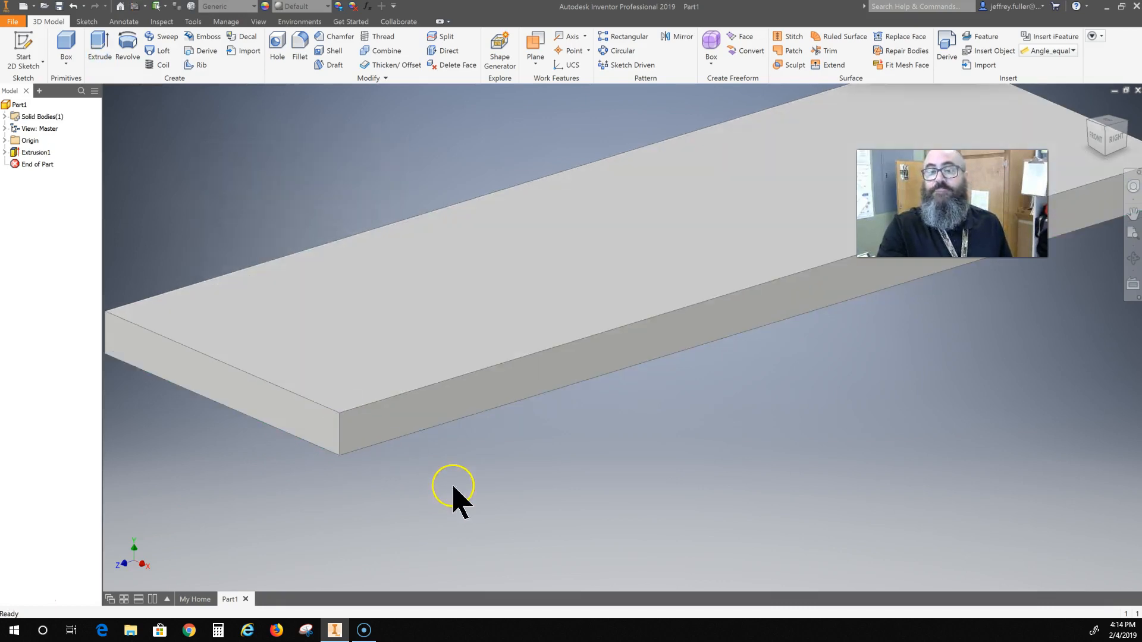
scroll(453, 486, down, 4)
scroll(454, 486, up, 5)
middle_drag(454, 486, 312, 548)
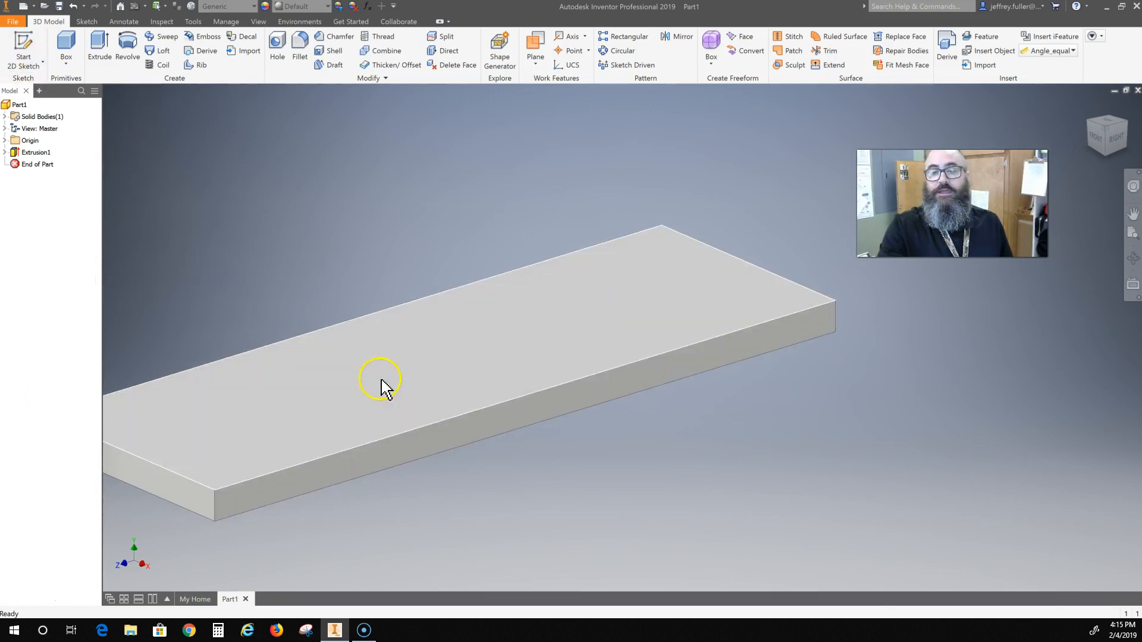
Start a 2D sketch on the plate's top face and project the face's outline into it.
click(415, 379)
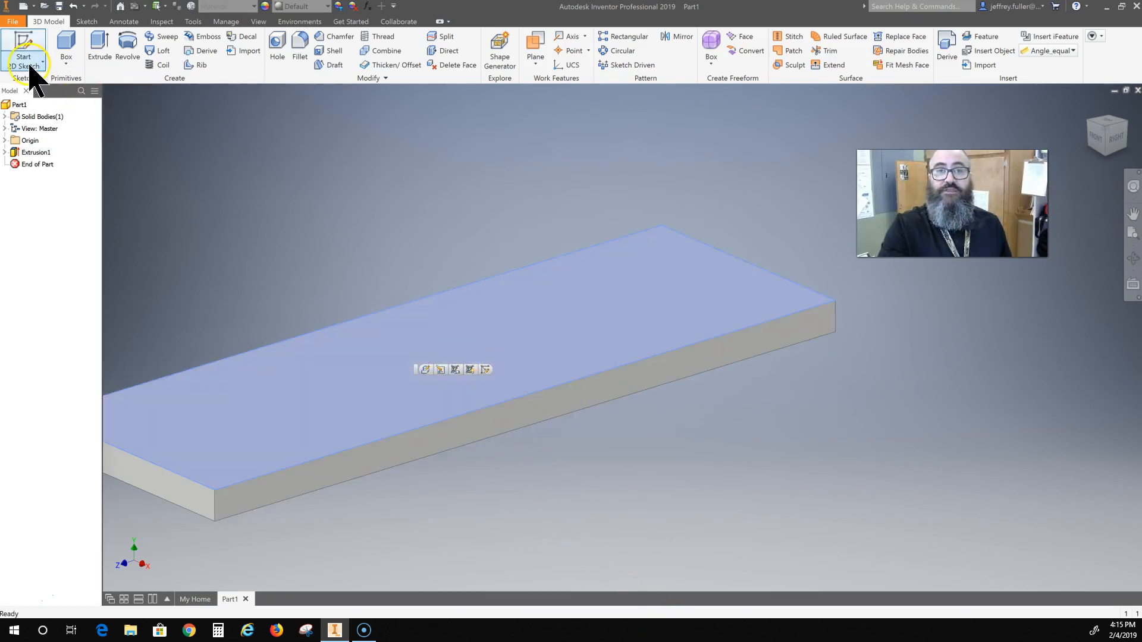
click(24, 52)
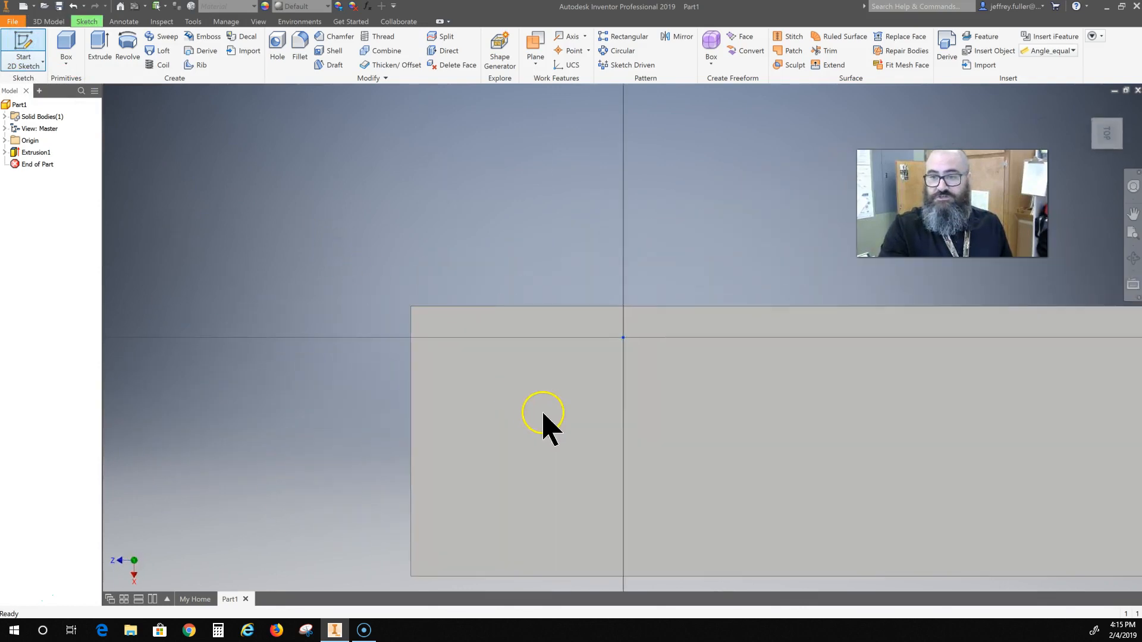
mouse_move(543, 414)
middle_down()
mouse_move(313, 327)
mouse_move(64, 265)
mouse_move(351, 334)
middle_up()
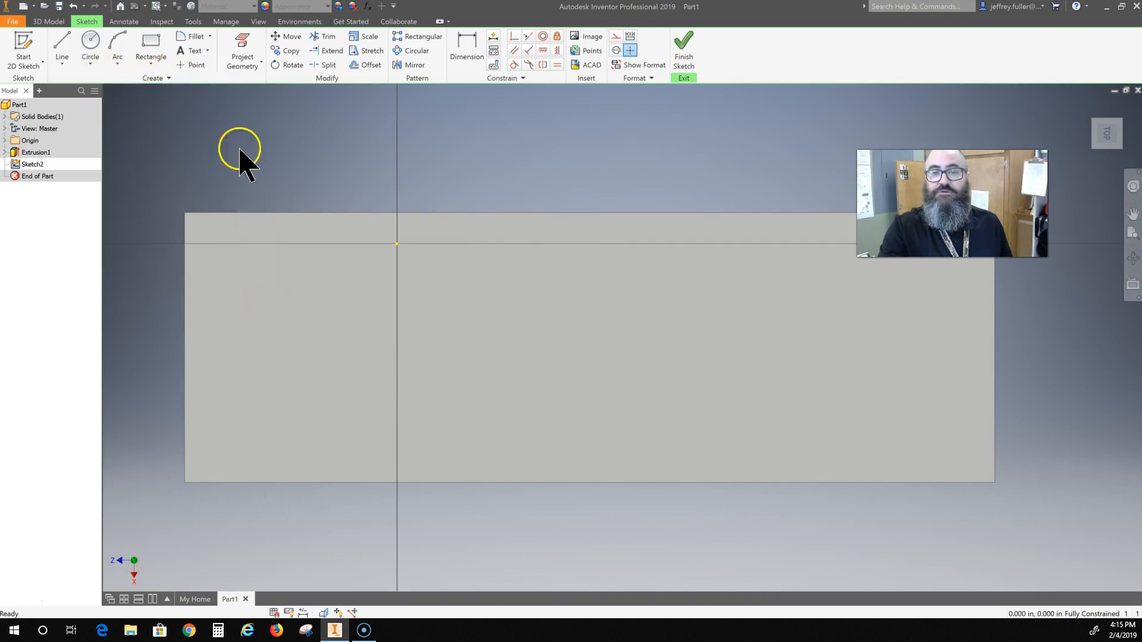
click(244, 45)
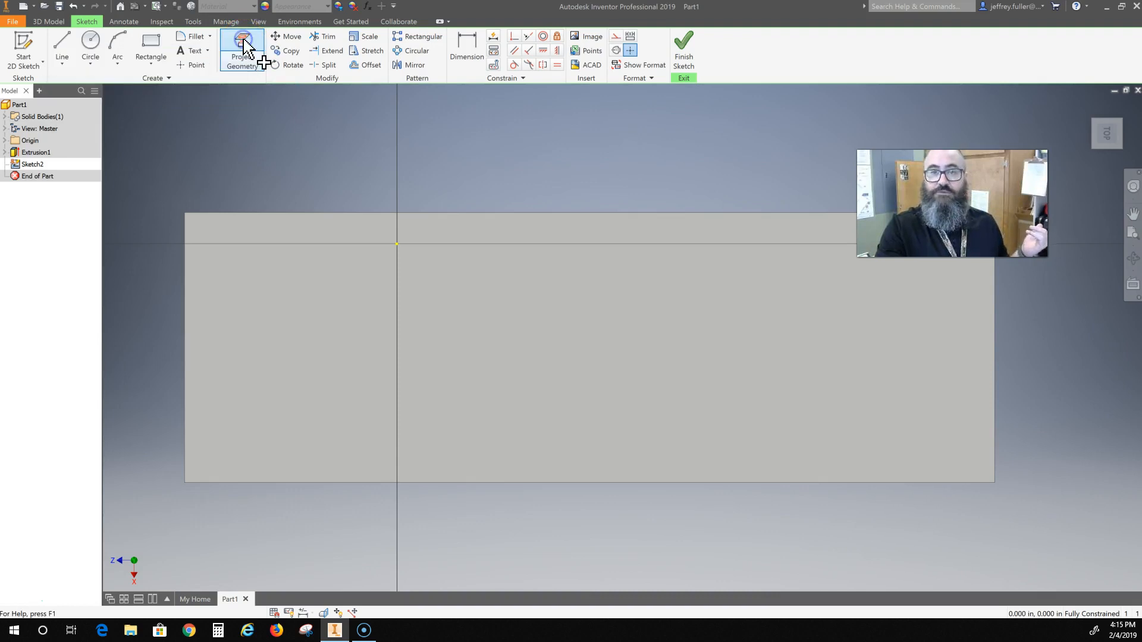
click(272, 344)
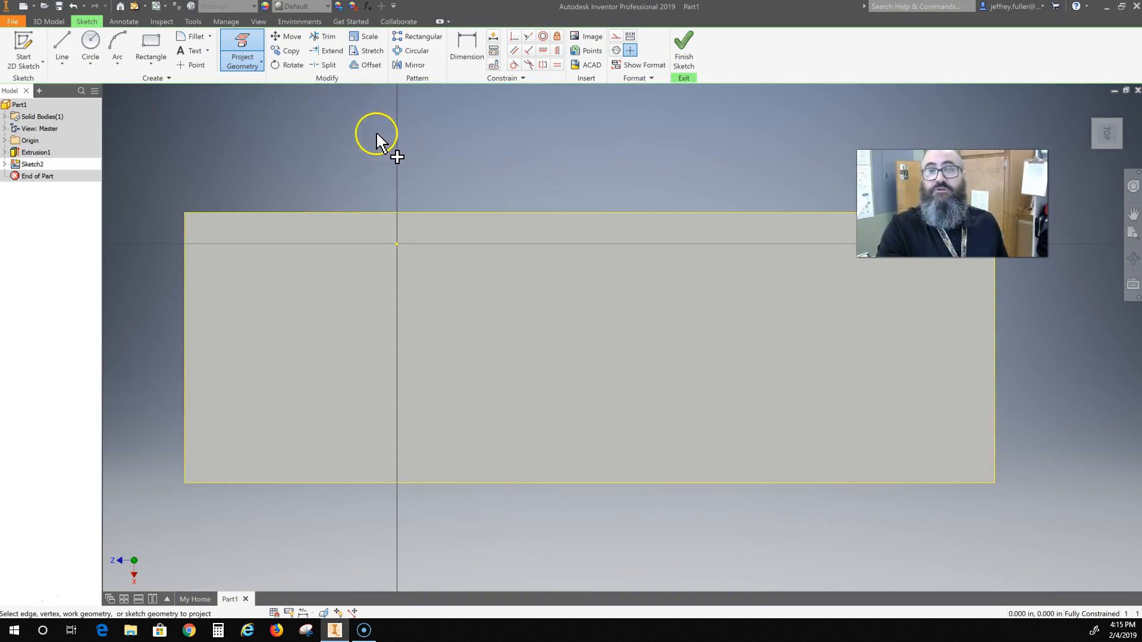
Offset the projected plate outline inward by 0.125 in on the top face.
click(364, 67)
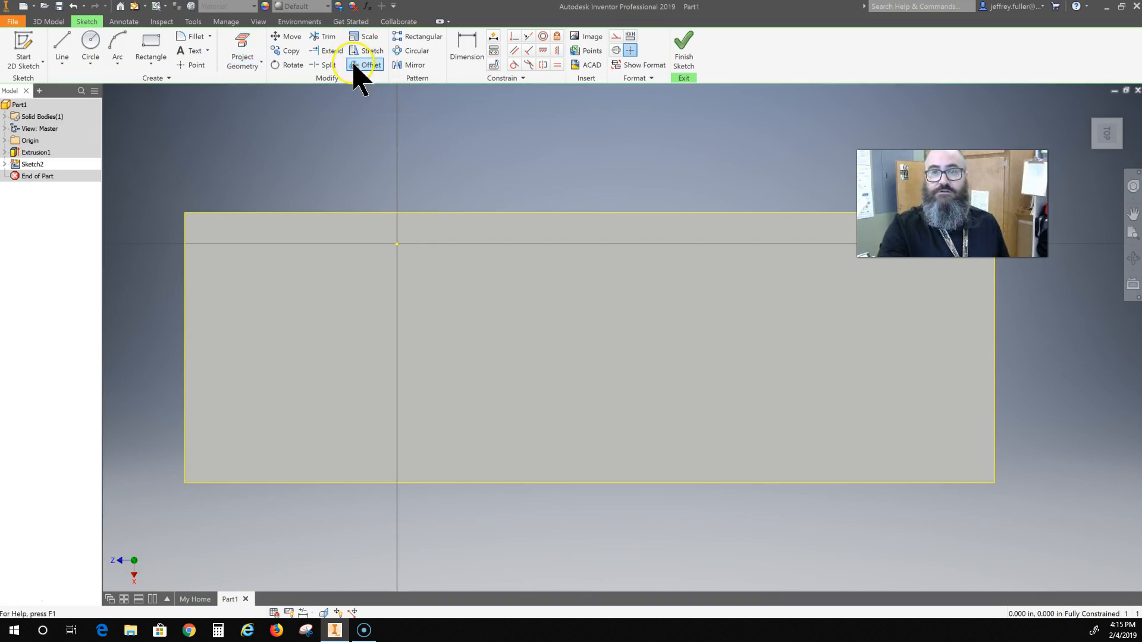
click(350, 214)
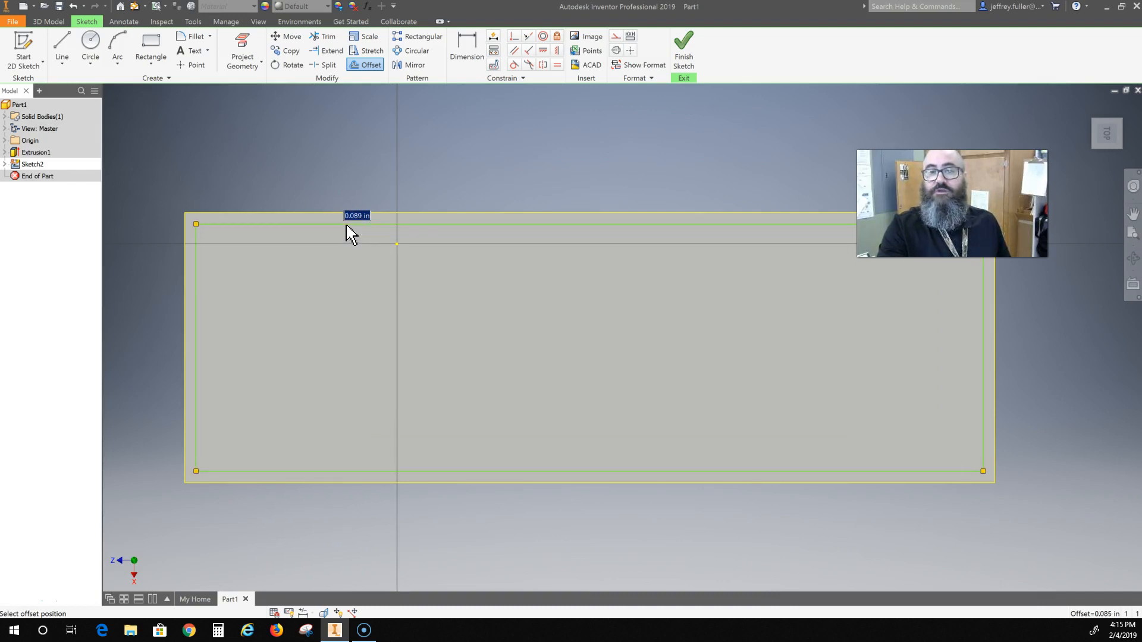
click(347, 216)
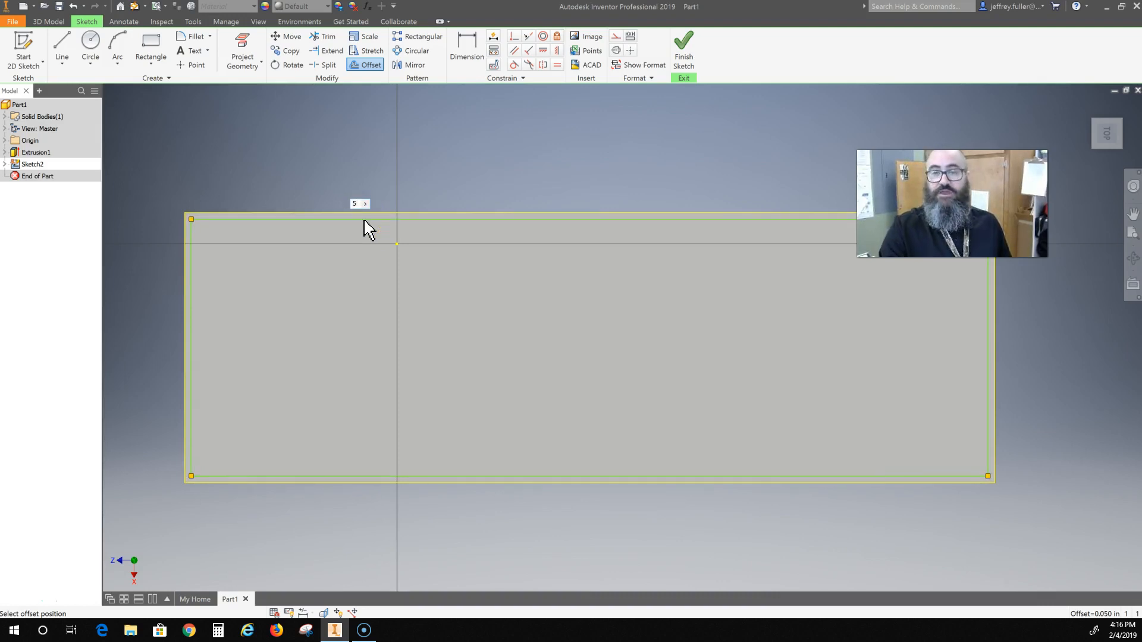
click(368, 227)
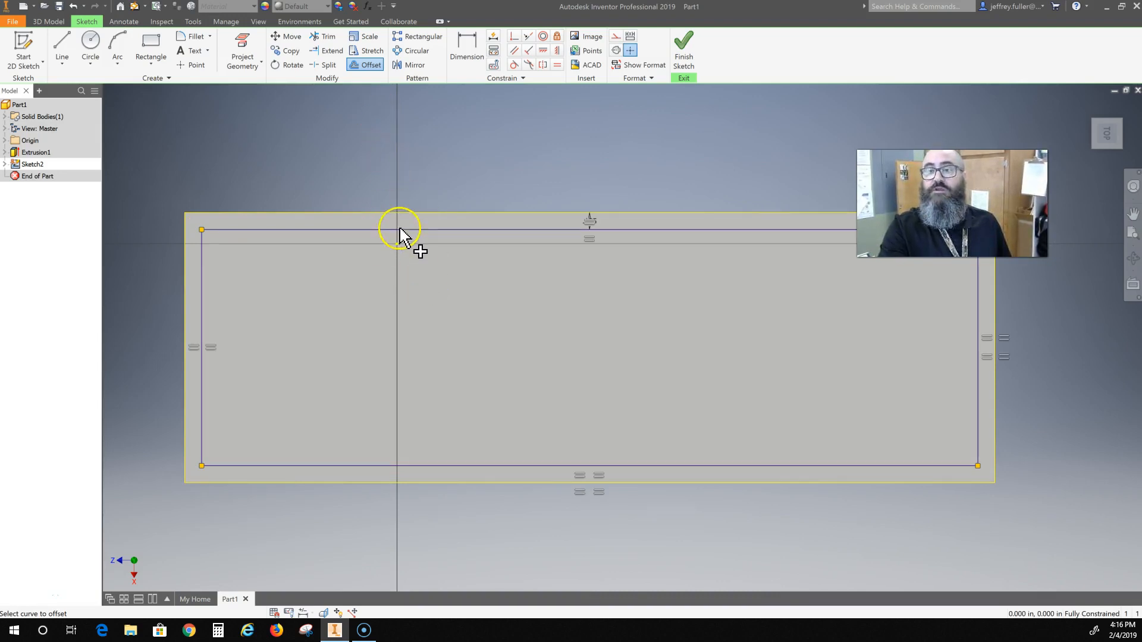
scroll(442, 320, down, 4)
middle_drag(441, 321, 457, 367)
scroll(441, 327, up, 5)
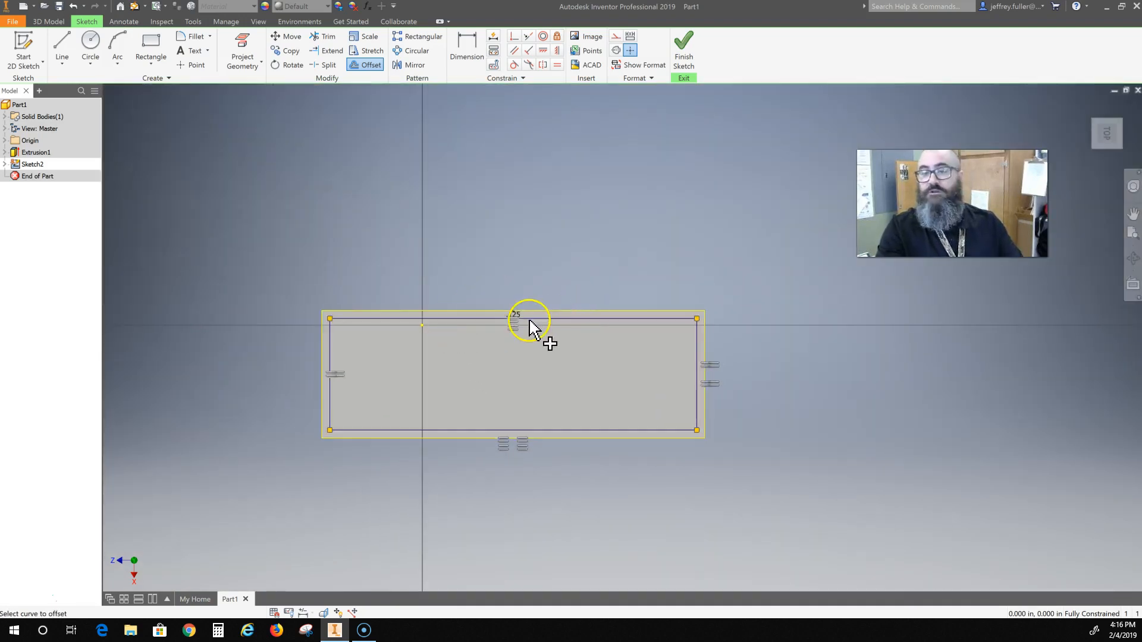
key(Escape)
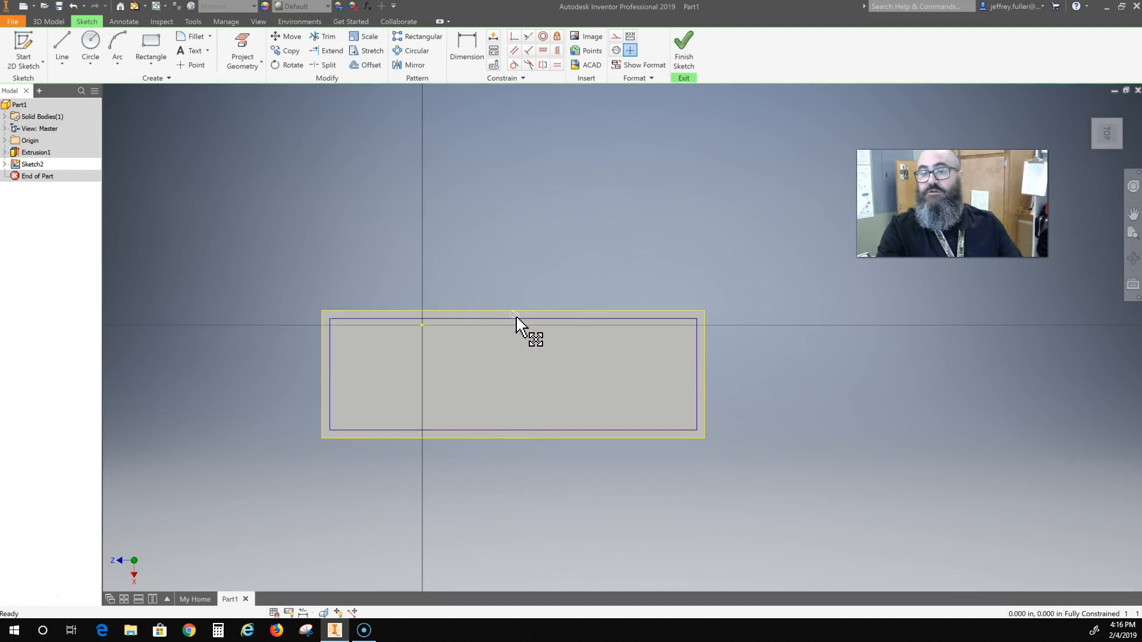
Set the offset dimension between the plate edge and the inner outline to .05 in.
click(517, 319)
scroll(515, 316, up, 5)
scroll(515, 316, down, 10)
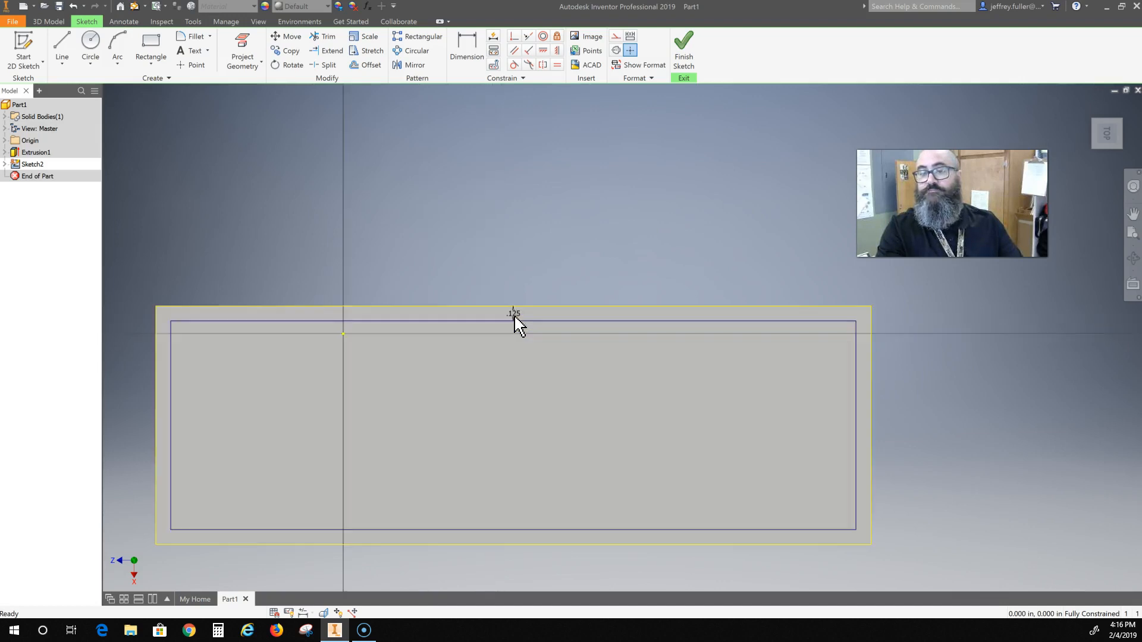
click(515, 306)
double_click(515, 306)
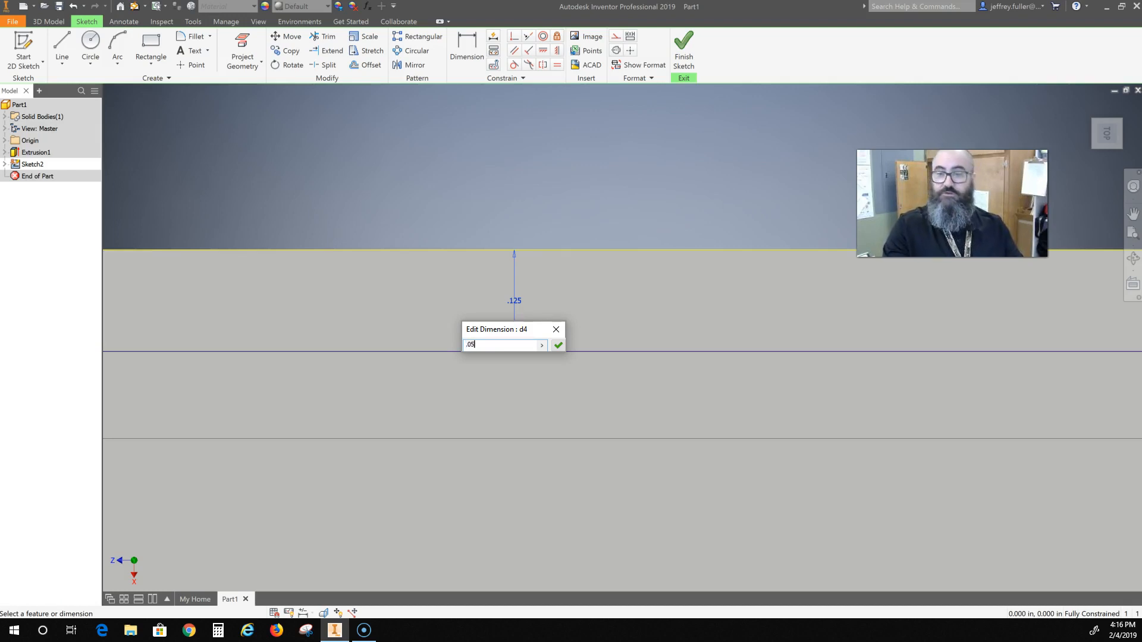
key(Return)
scroll(506, 390, down, 5)
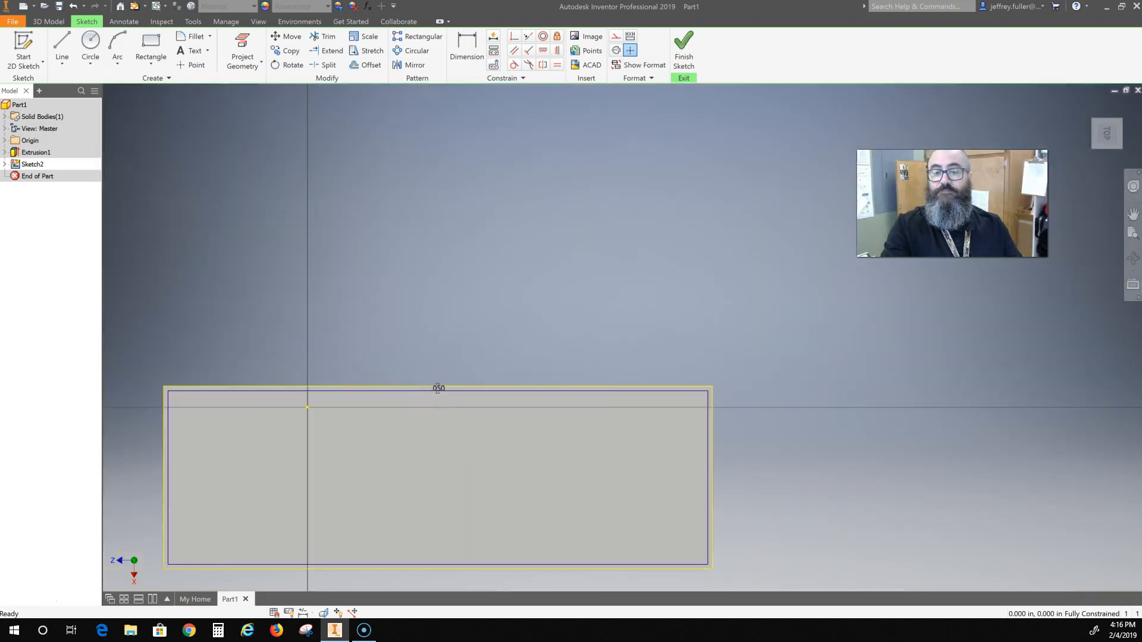
middle_drag(401, 452, 499, 418)
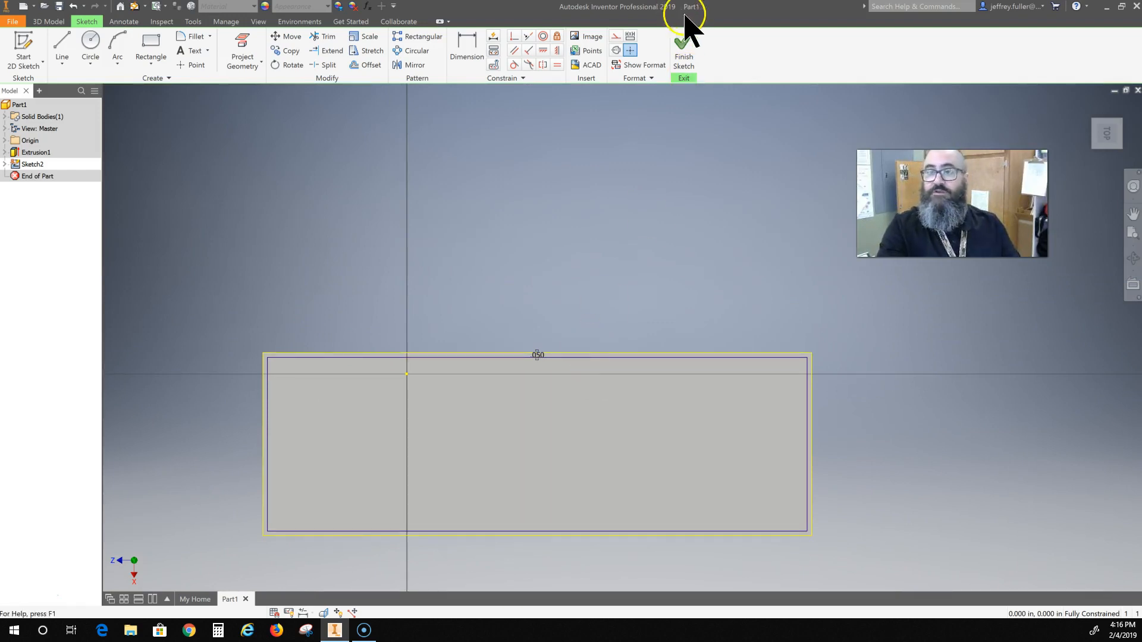
Finish the sketch and cut the inner rectangle 1/4 in down through the plate, leaving a thin frame.
click(687, 51)
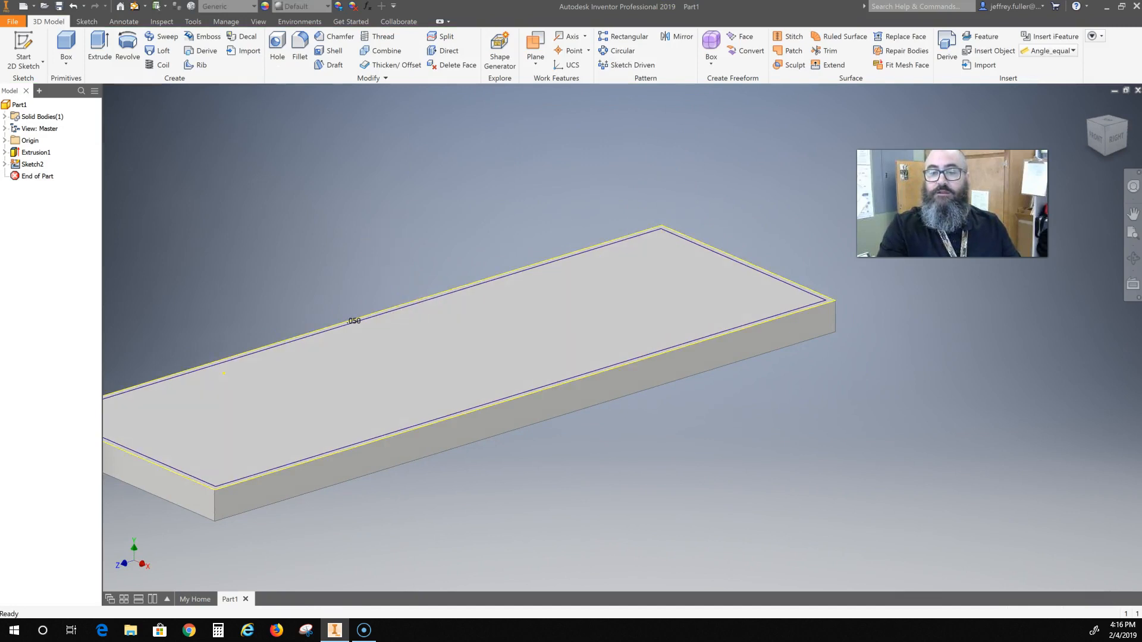
middle_drag(383, 247, 510, 238)
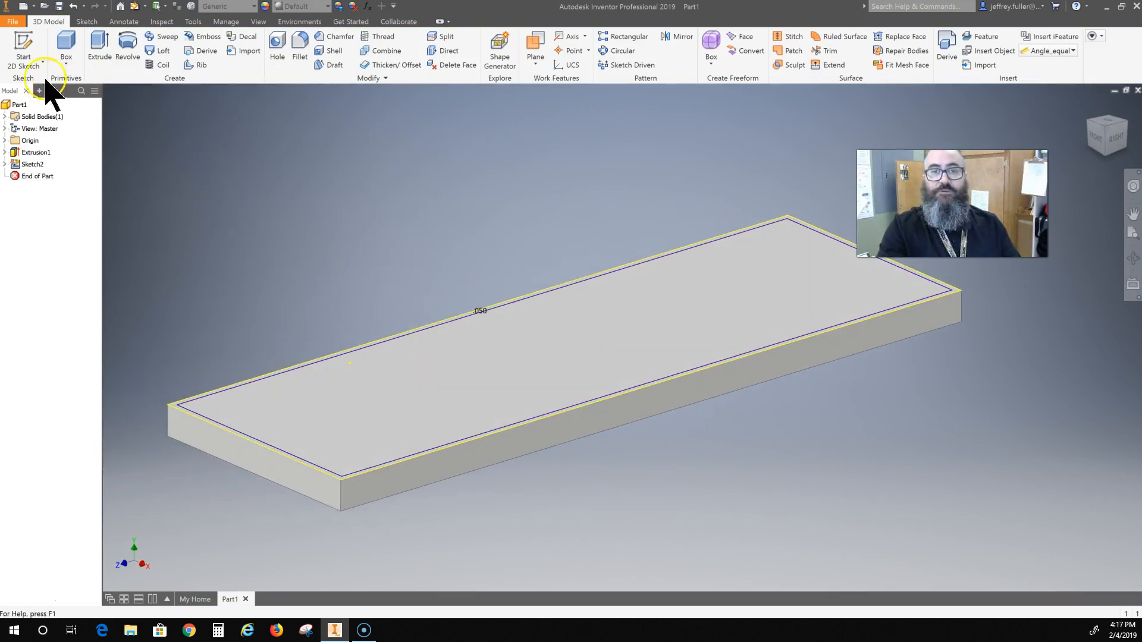
click(99, 57)
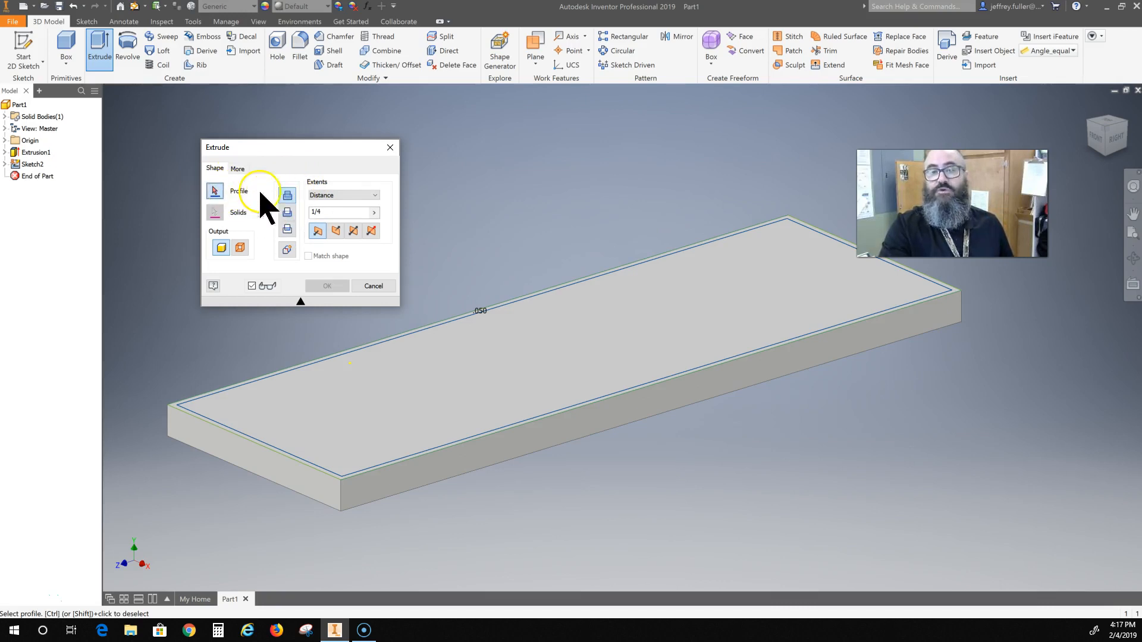
click(287, 212)
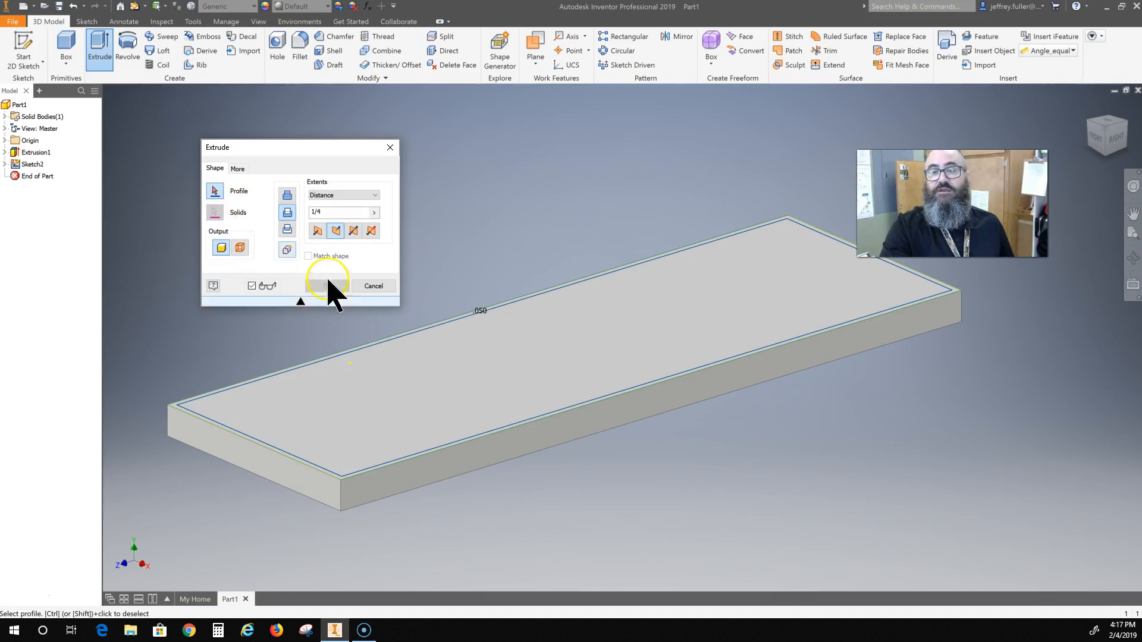
click(400, 397)
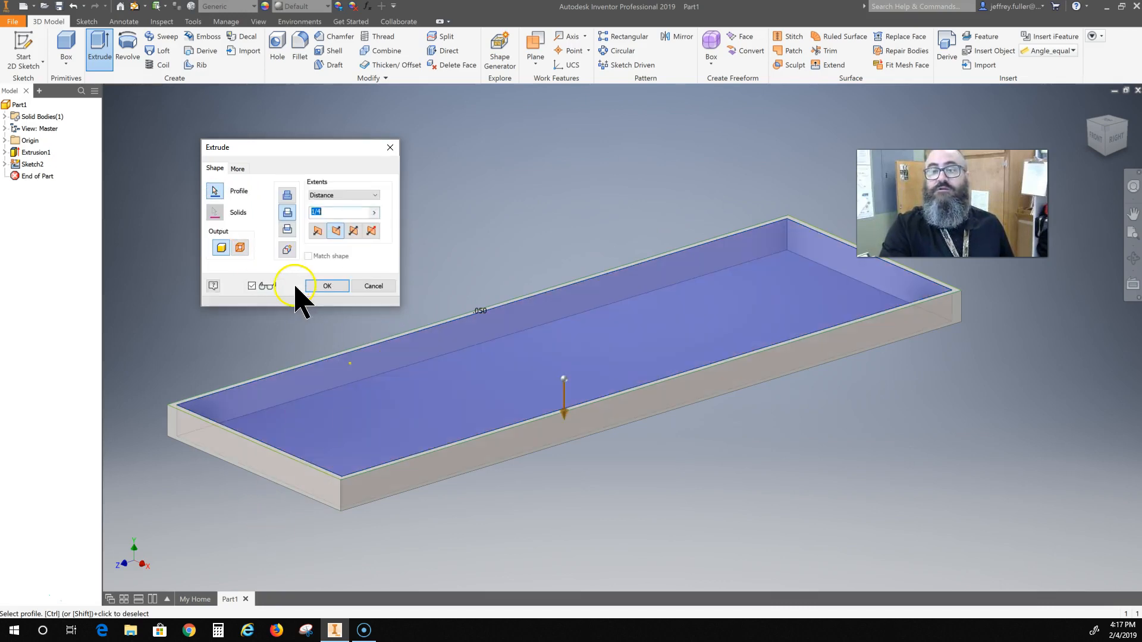
click(327, 287)
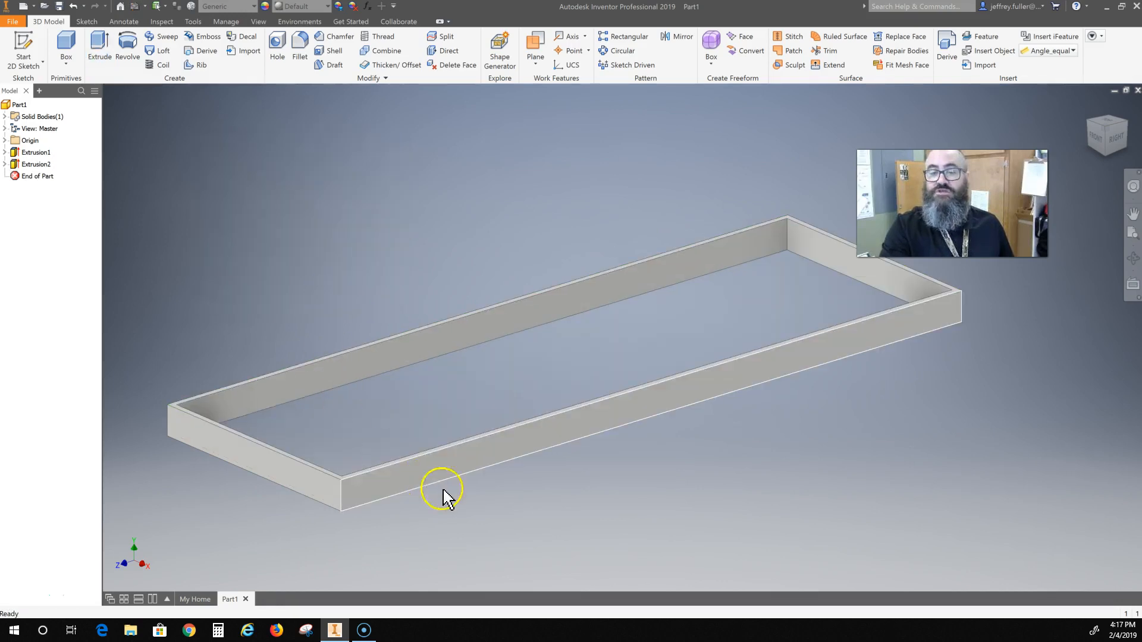
Start a 2D sketch on the inner face of a long frame wall and slice the graphics at the sketch plane.
shift+middle_drag(527, 492, 589, 398)
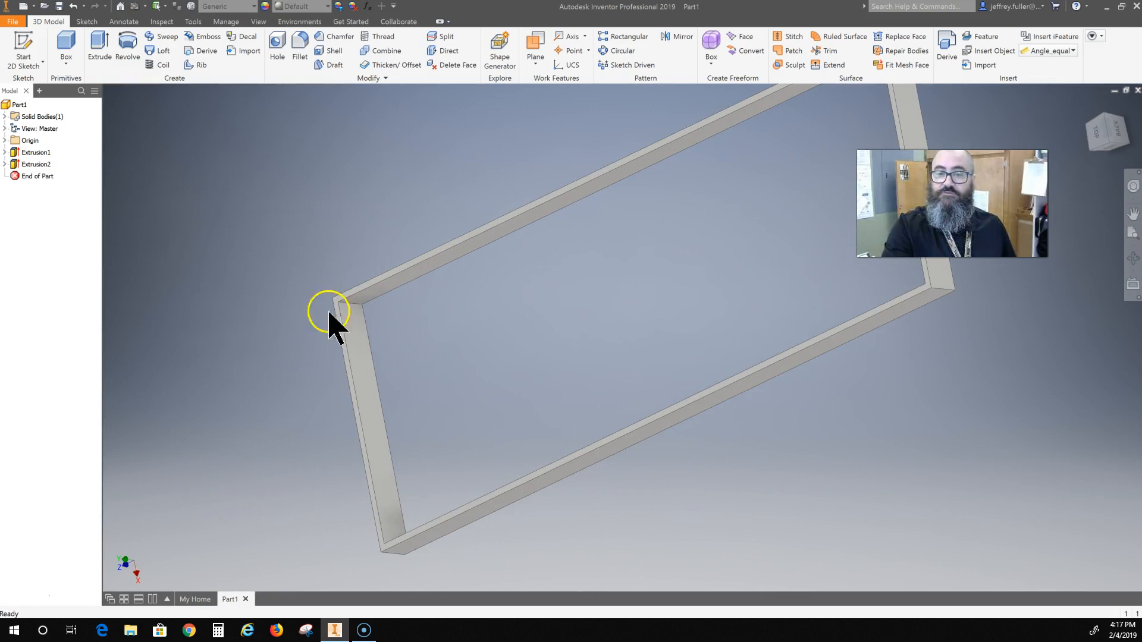
scroll(449, 506, down, 3)
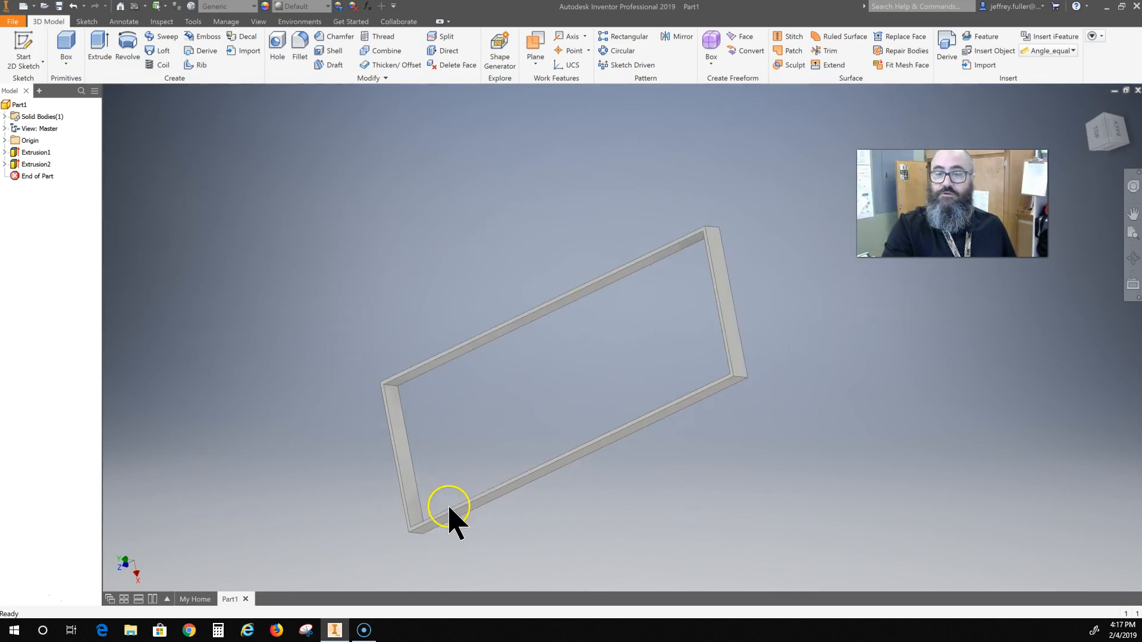
scroll(450, 507, up, 3)
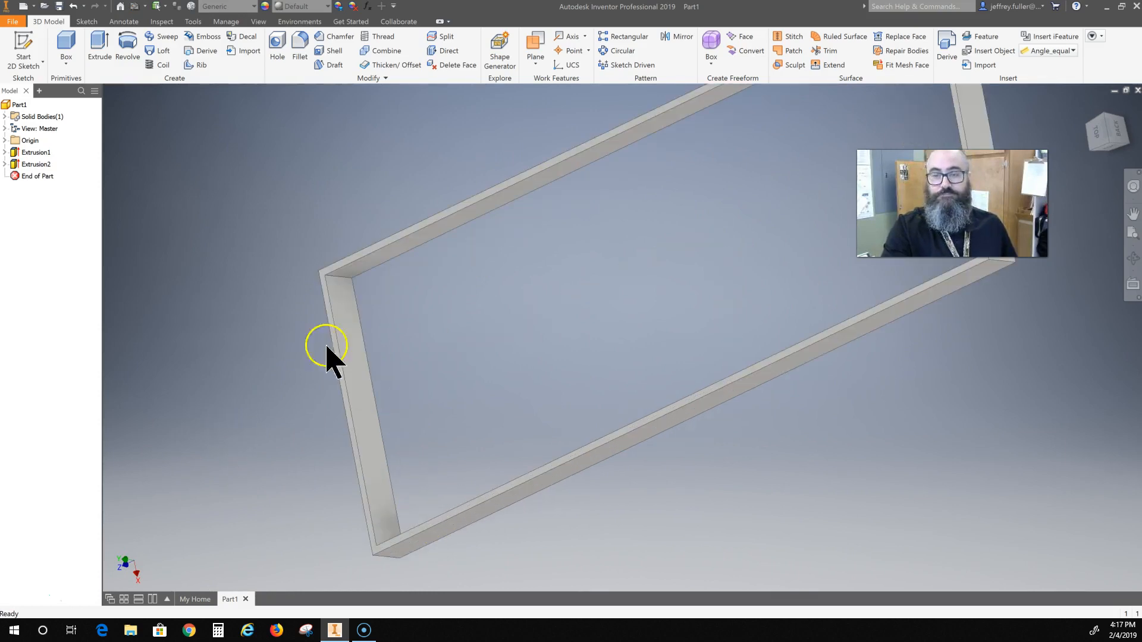
scroll(367, 328, down, 2)
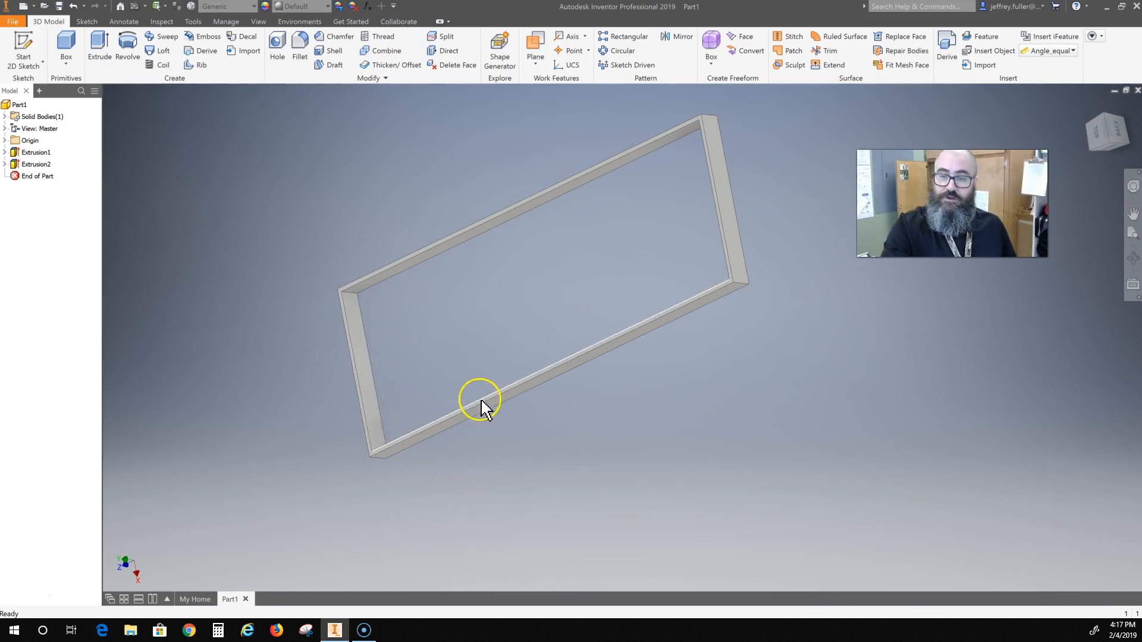
scroll(241, 497, down, 2)
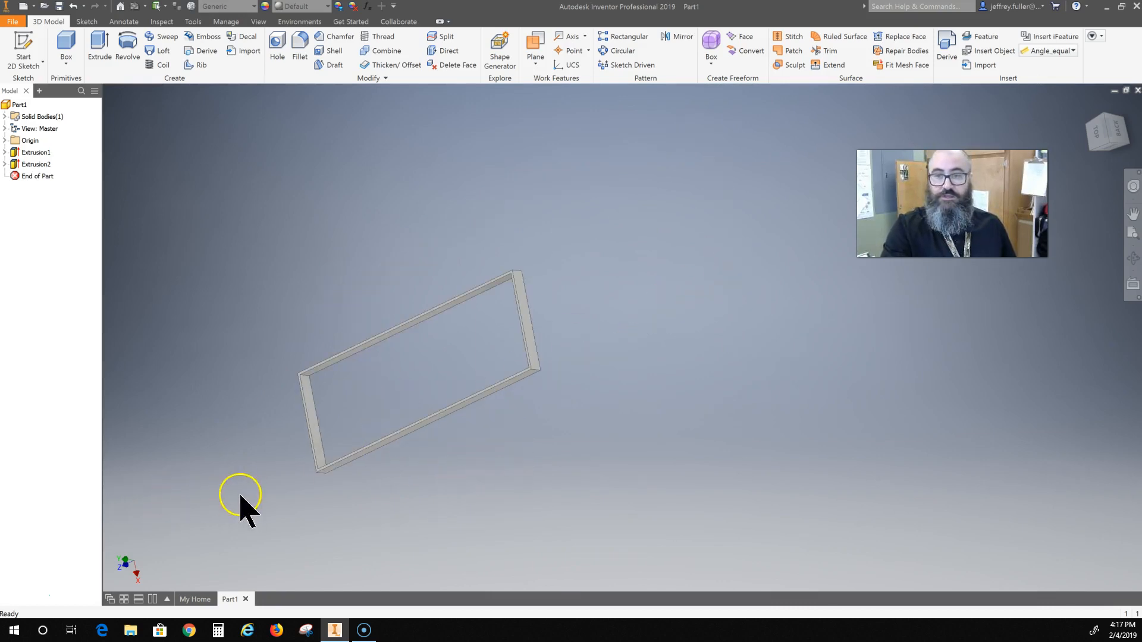
scroll(382, 457, up, 2)
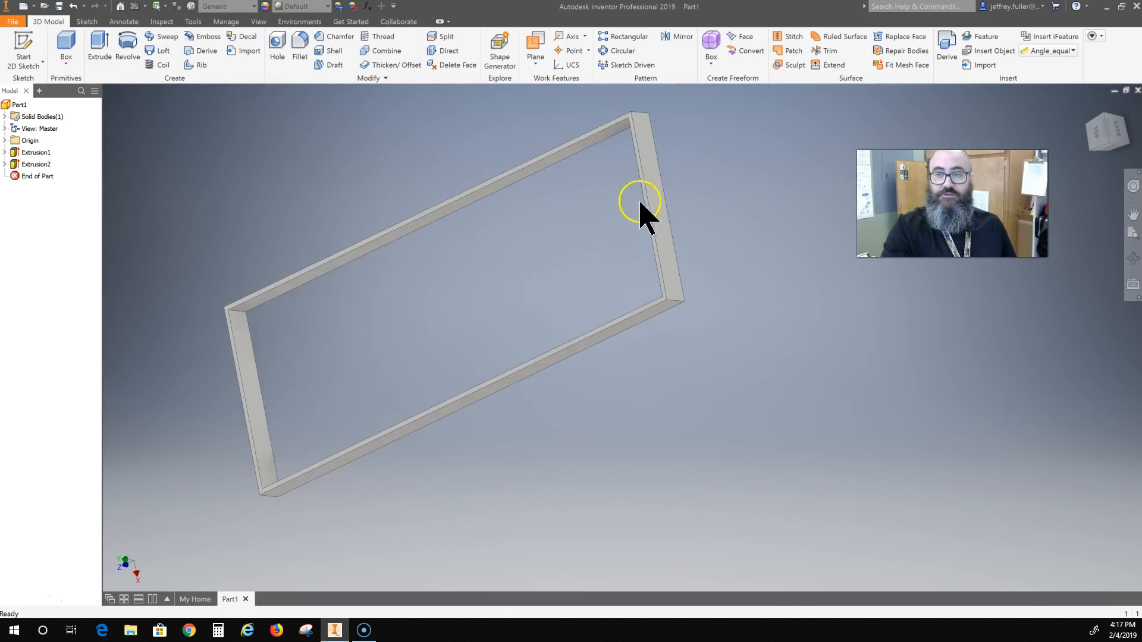
mouse_move(280, 523)
shift+middle_down()
mouse_move(278, 505)
mouse_move(288, 541)
shift+middle_up()
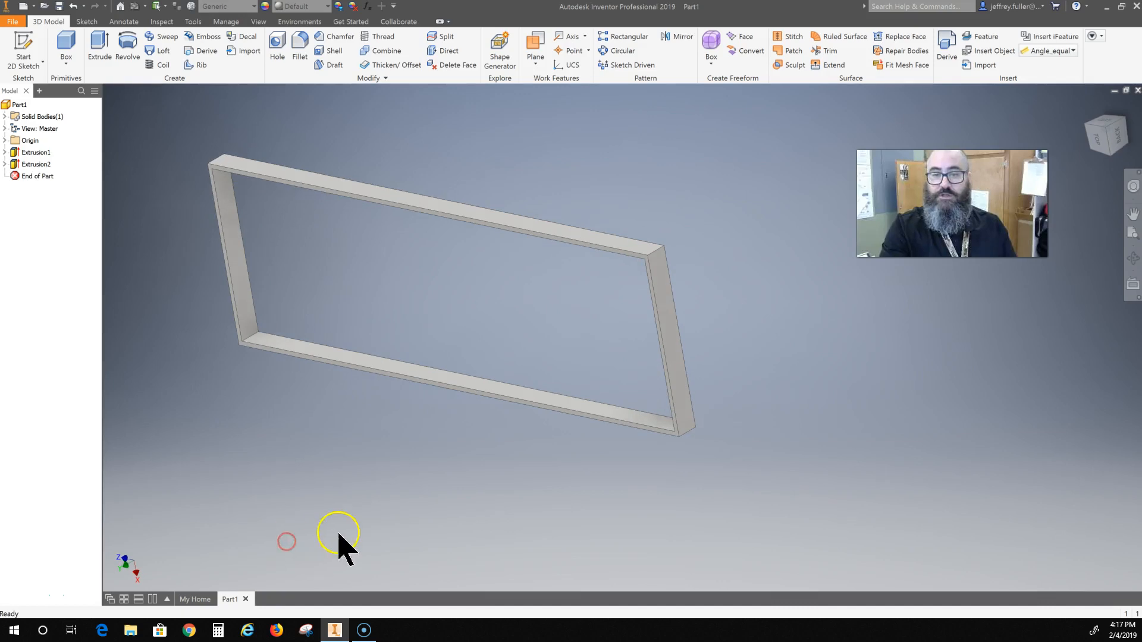
click(335, 357)
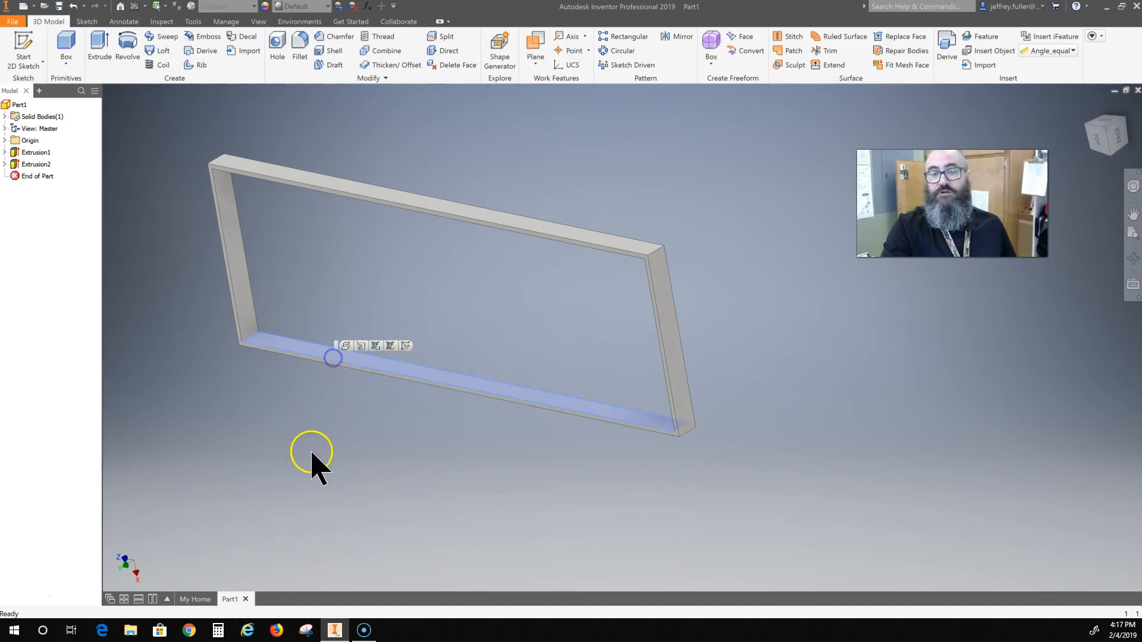
click(22, 40)
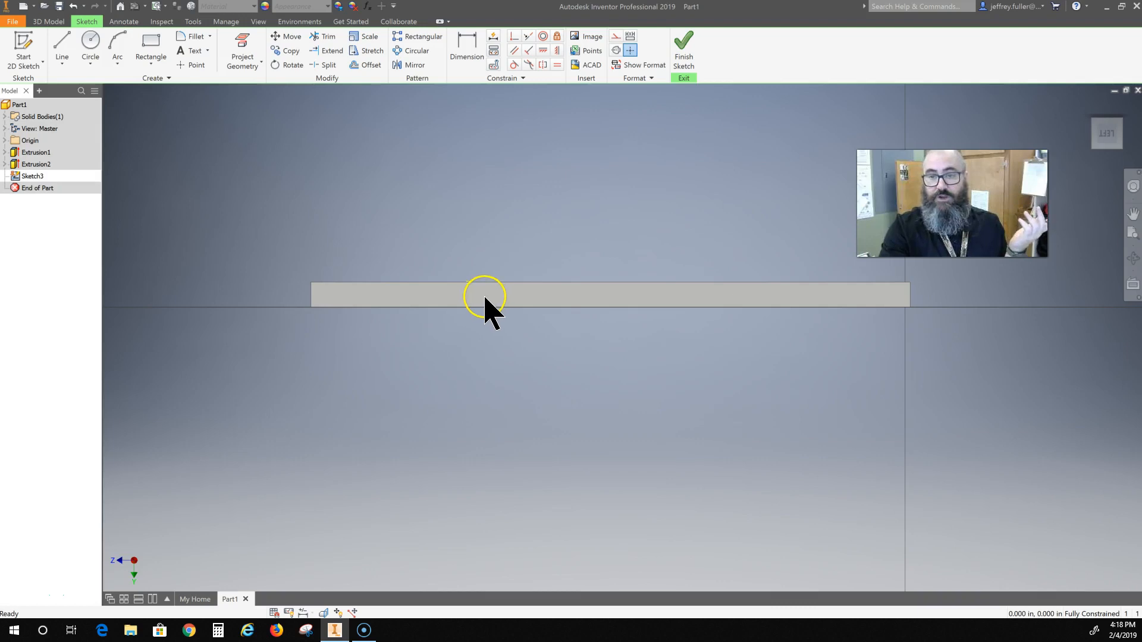
click(324, 612)
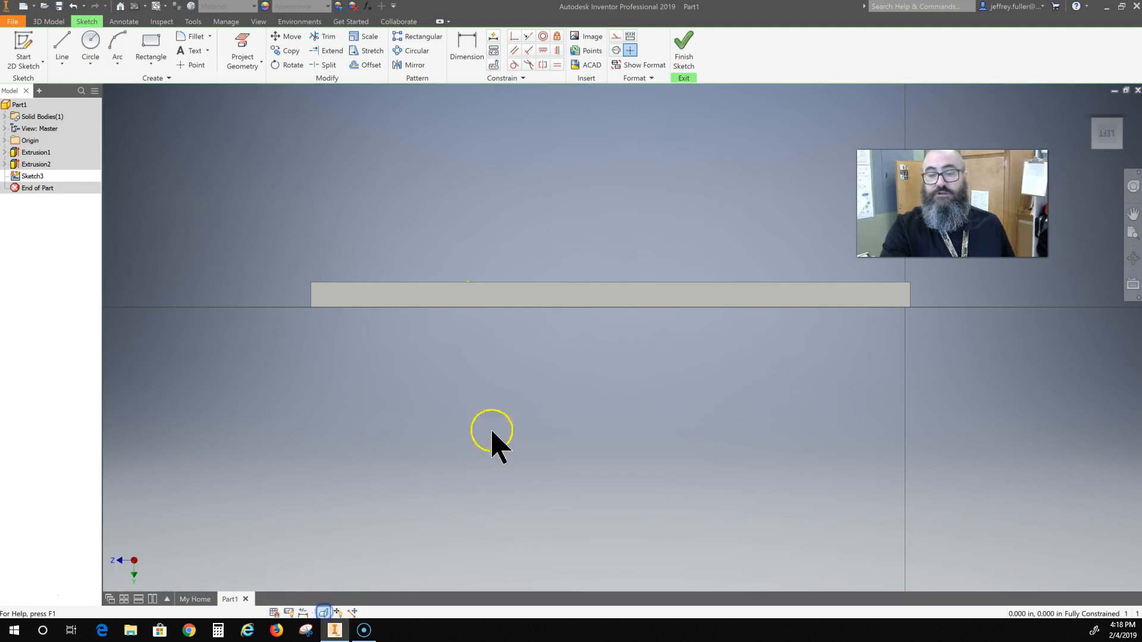
middle_drag(533, 357, 439, 420)
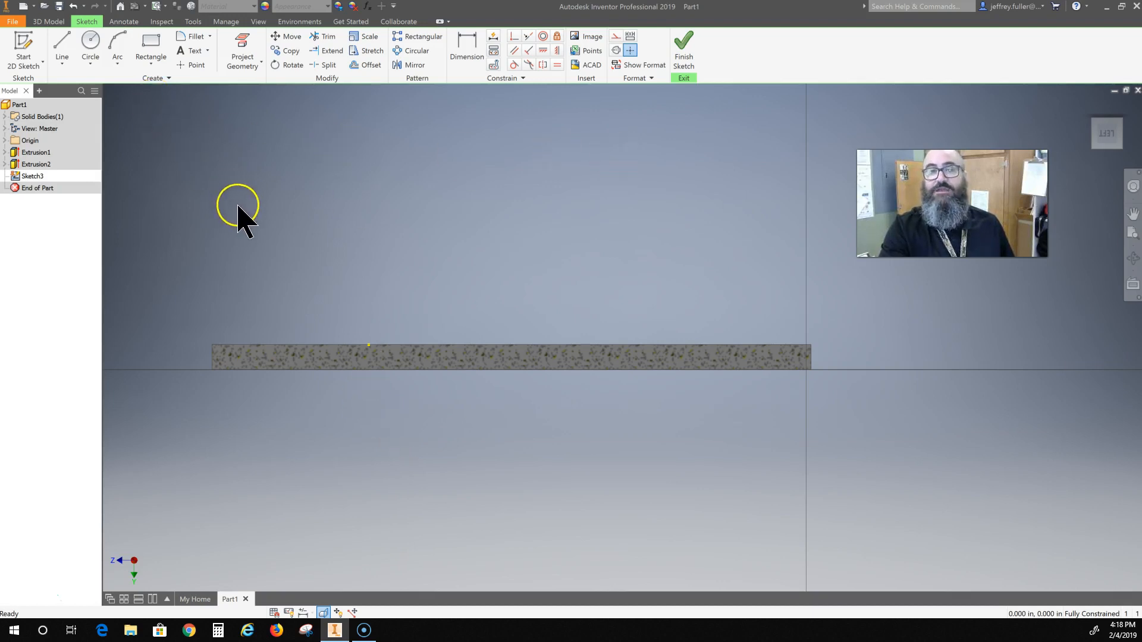
Sketch a vertical line across the sliced wall near its end, from the upper edge to the lower edge.
click(62, 40)
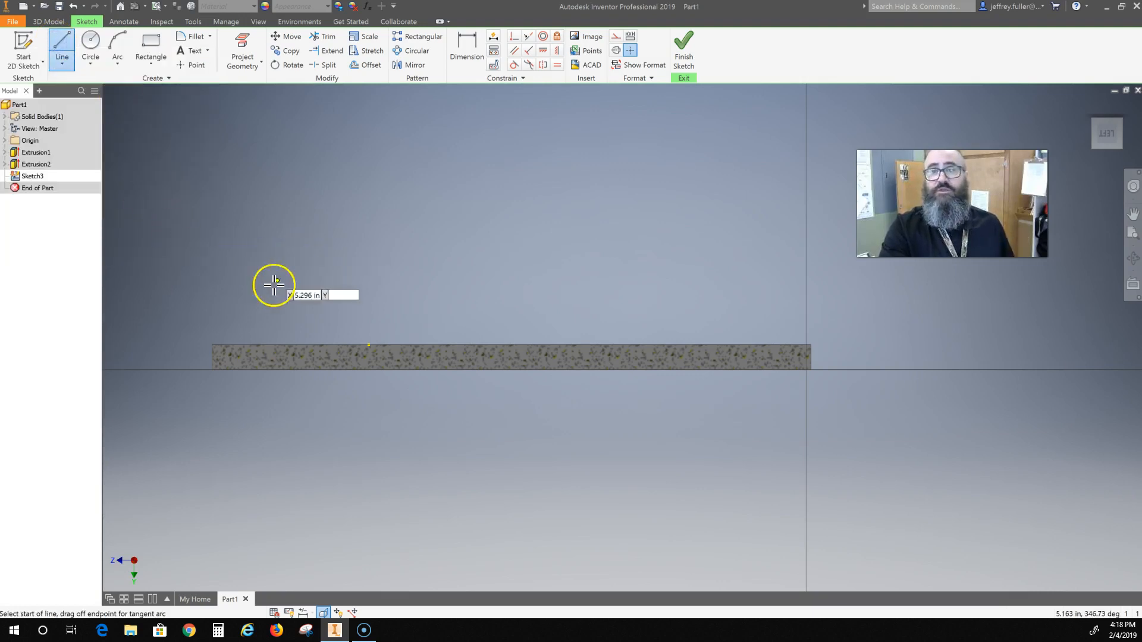
scroll(239, 297, up, 3)
middle_drag(236, 312, 305, 306)
scroll(298, 309, down, 5)
click(316, 314)
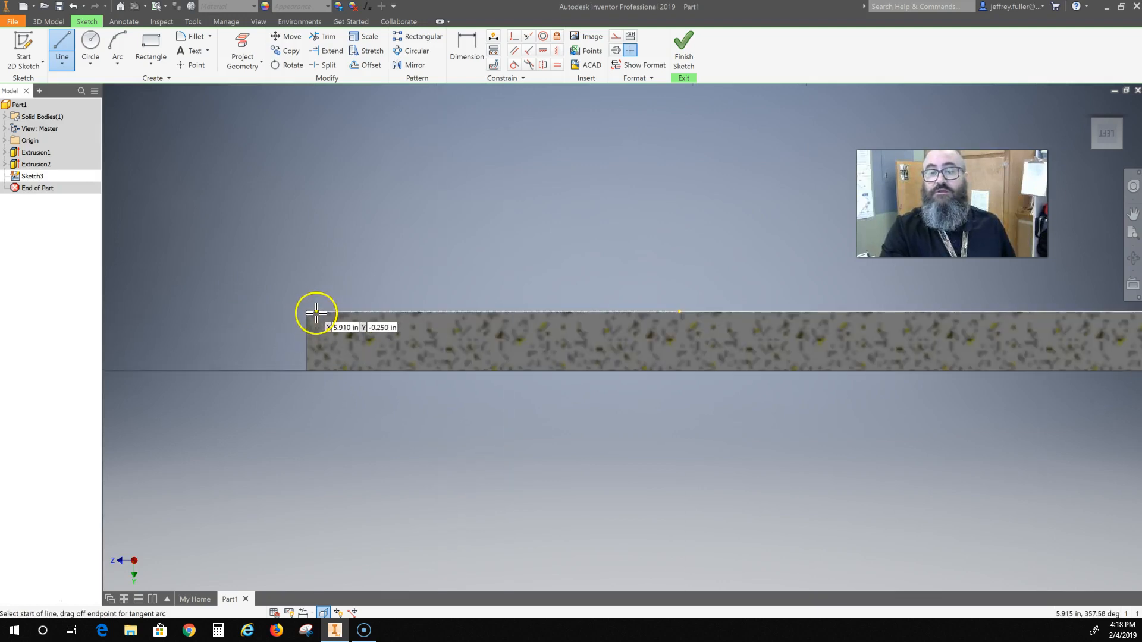
click(316, 313)
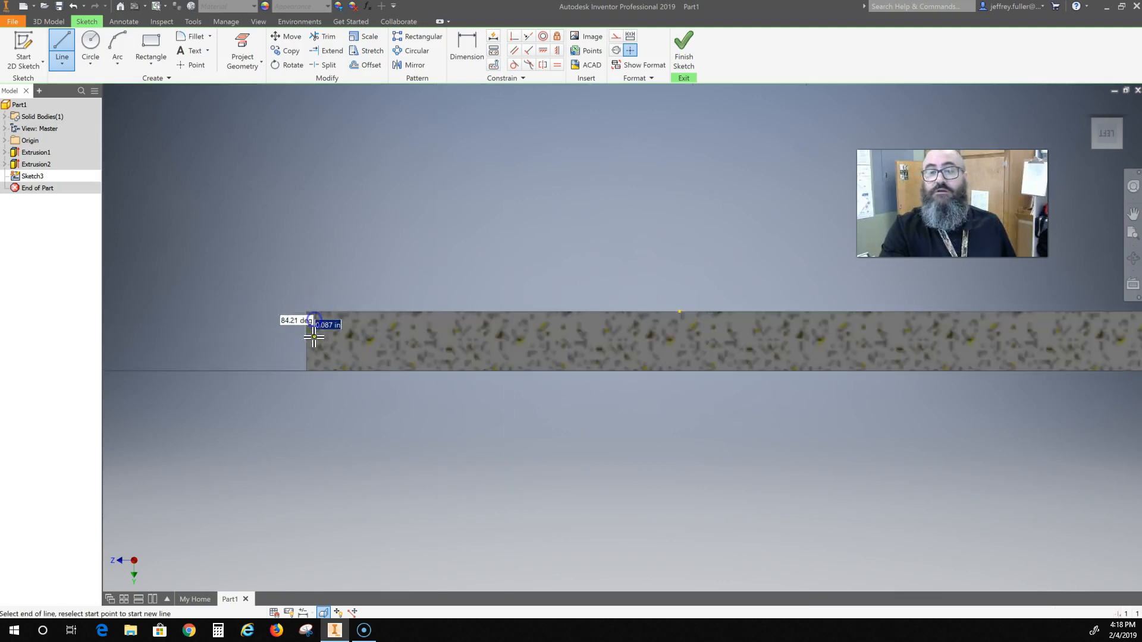
click(317, 369)
key(Escape)
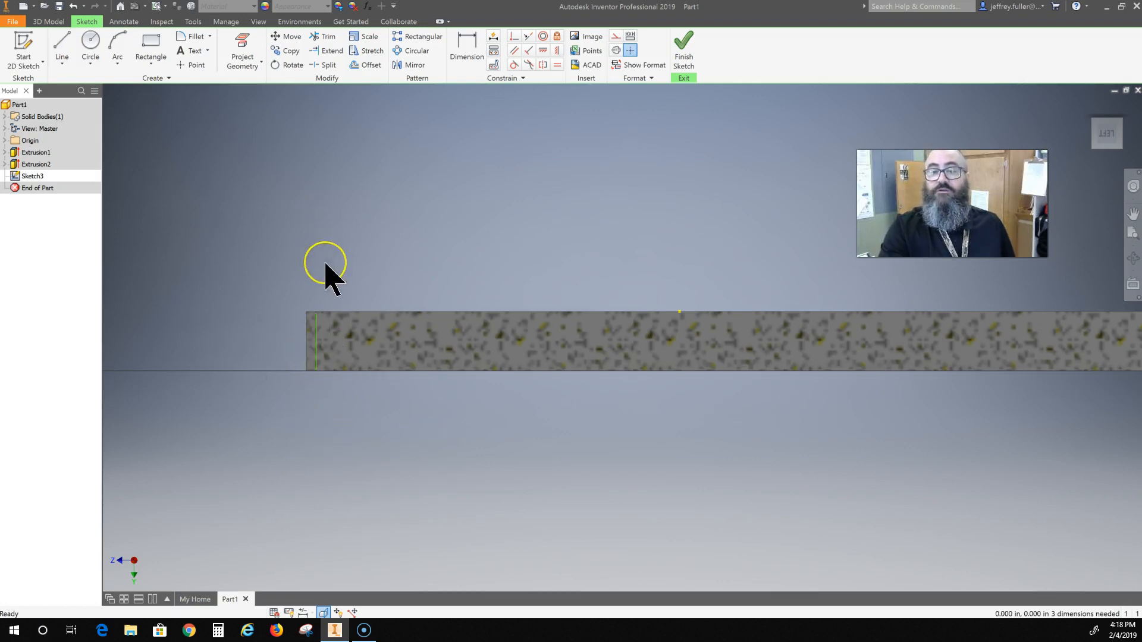
Delete the vertical line near the end of the sliced wall.
scroll(325, 264, up, 3)
scroll(326, 264, down, 4)
middle_drag(327, 276, 319, 196)
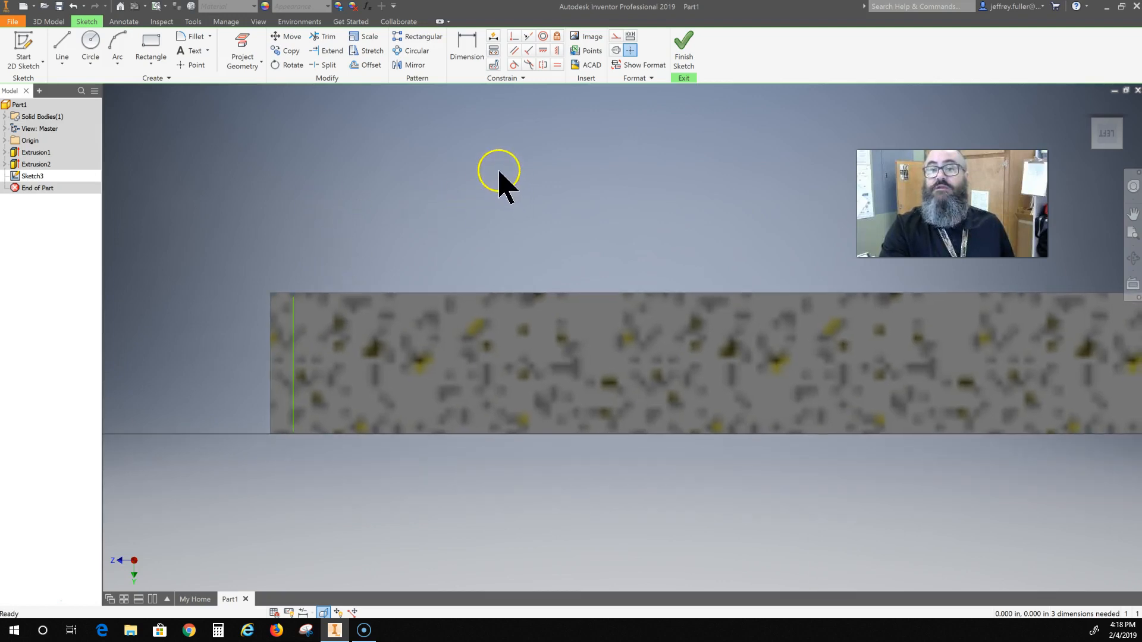
click(294, 302)
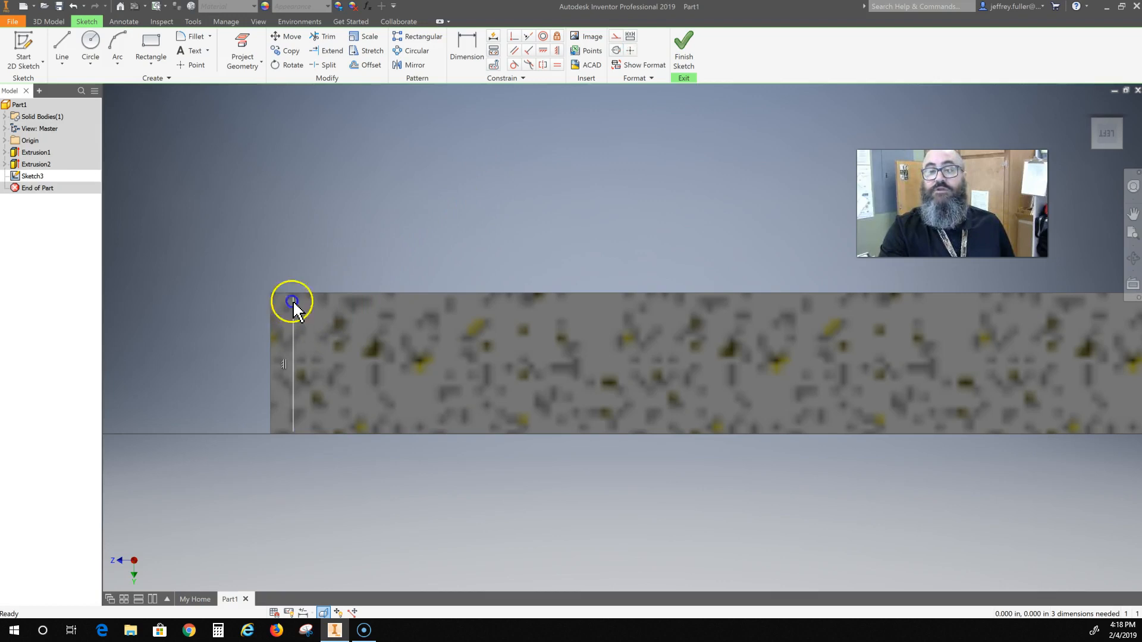
Sketch a vertical line across the wall face near its end, from the upper edge to the lower edge.
click(62, 46)
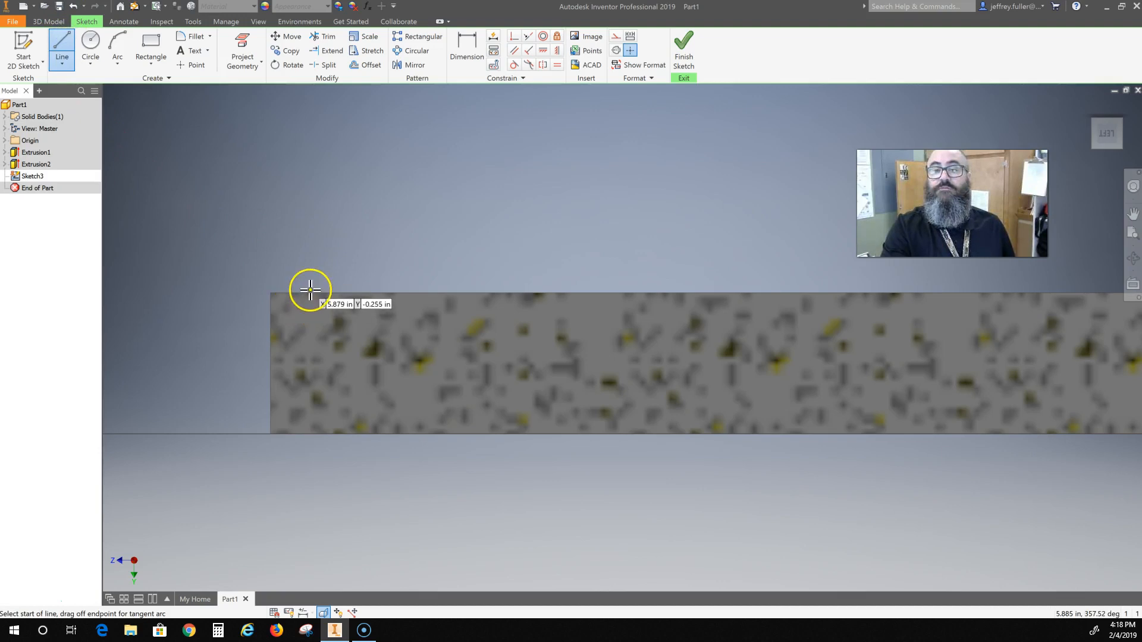
click(310, 293)
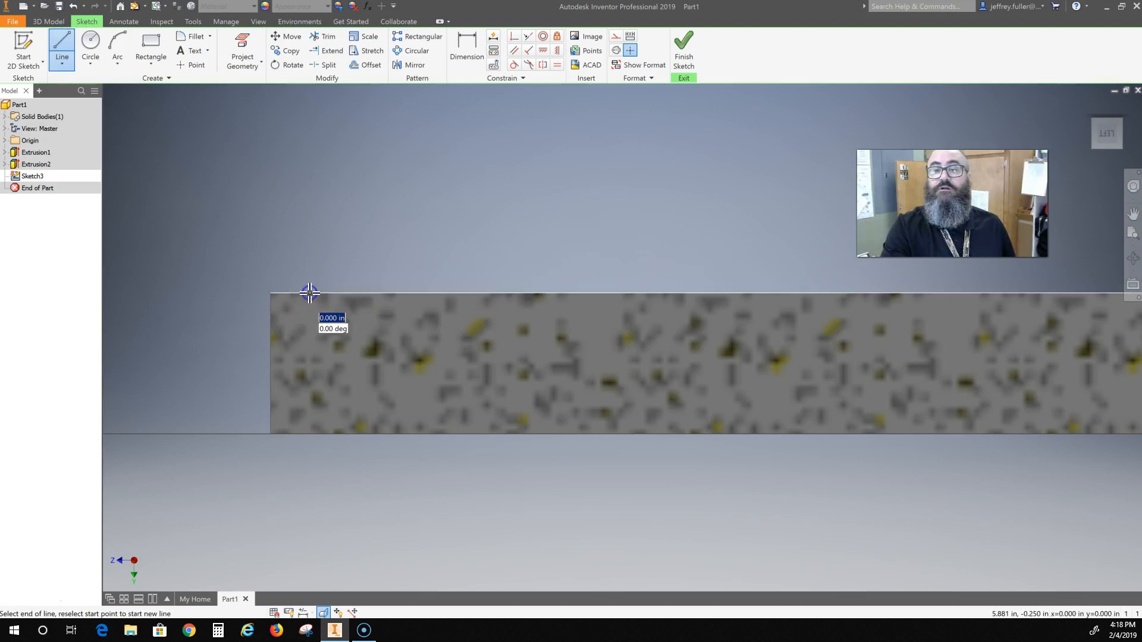
click(310, 433)
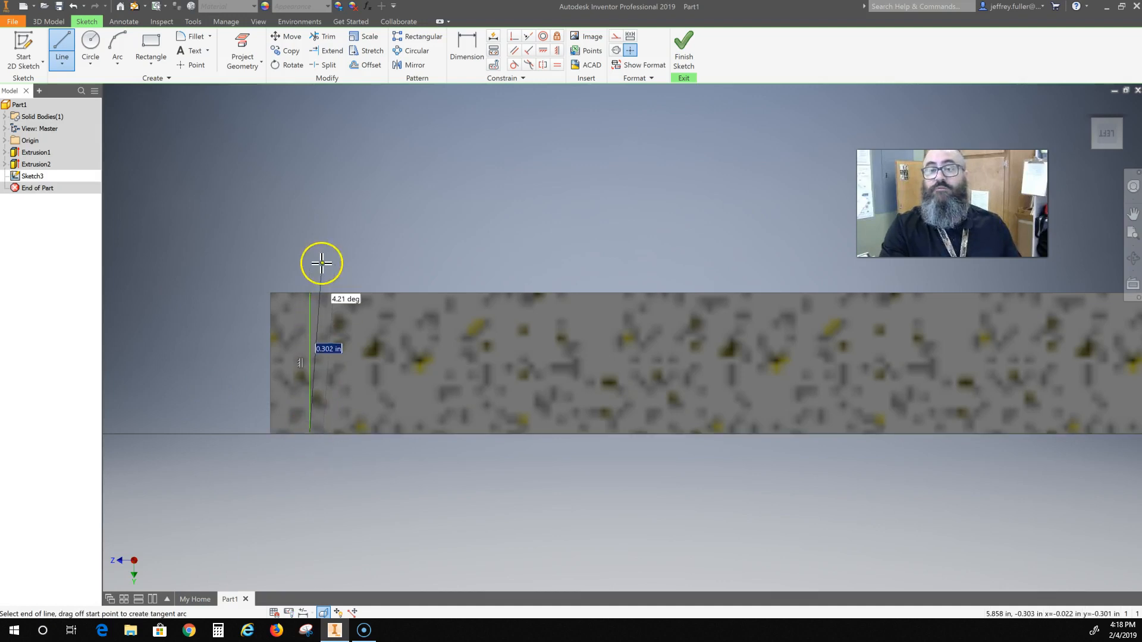
key(Escape)
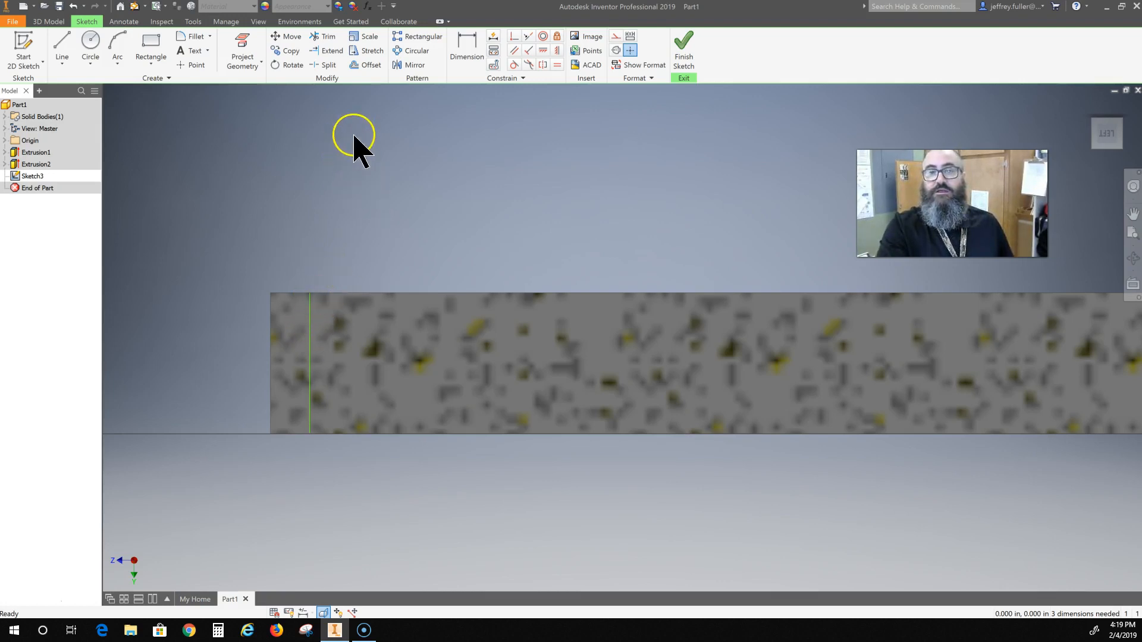
scroll(401, 104, down, 3)
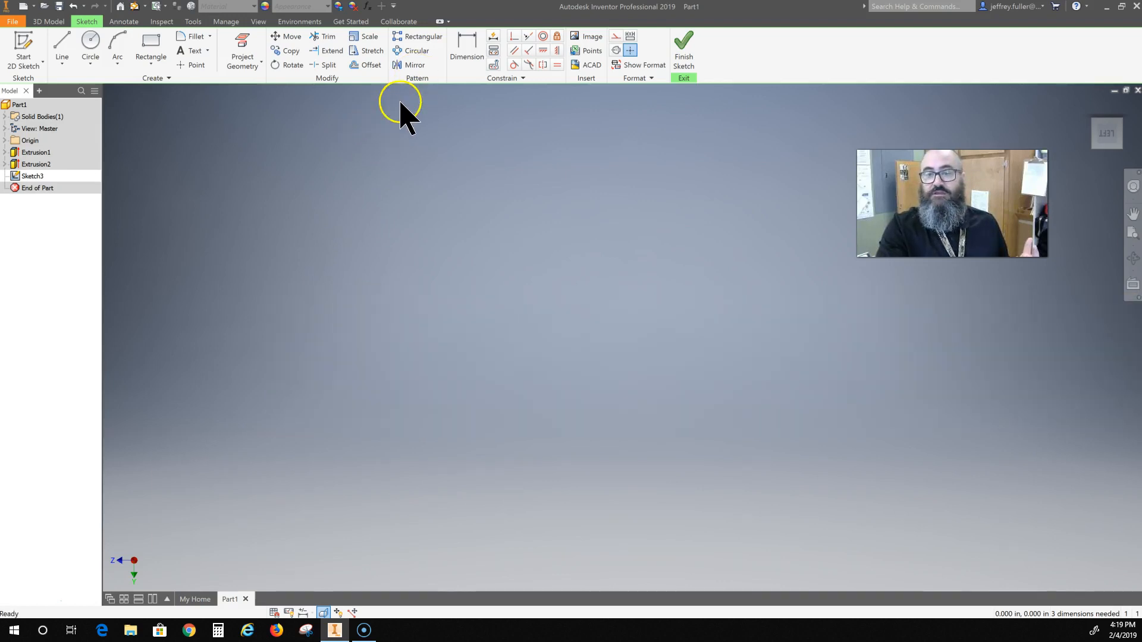
scroll(417, 161, up, 5)
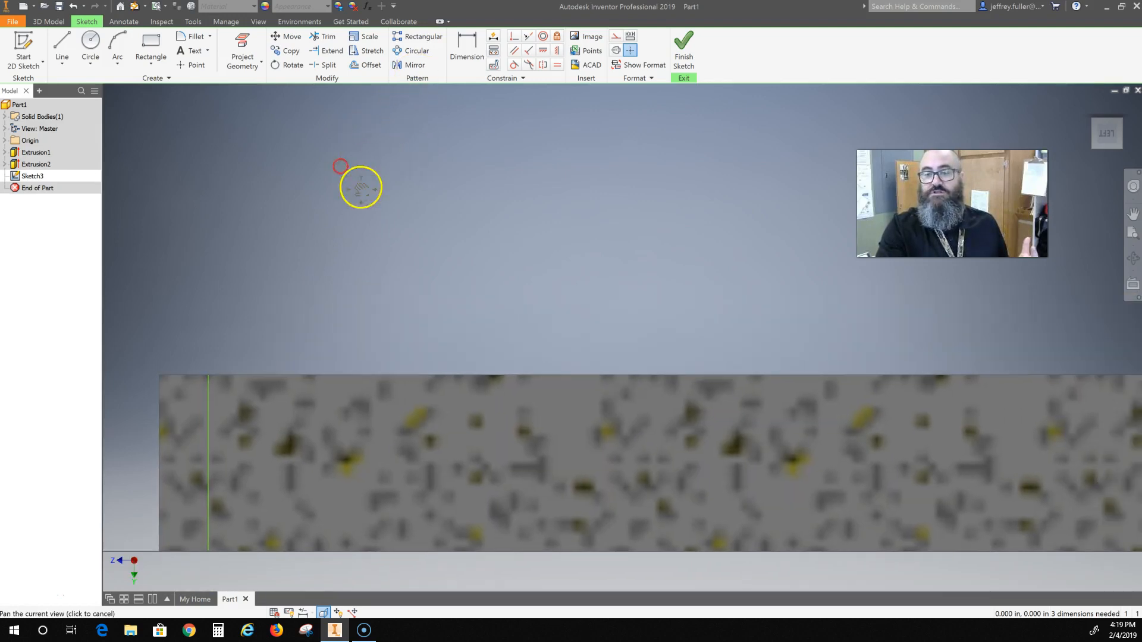
scroll(376, 194, up, 5)
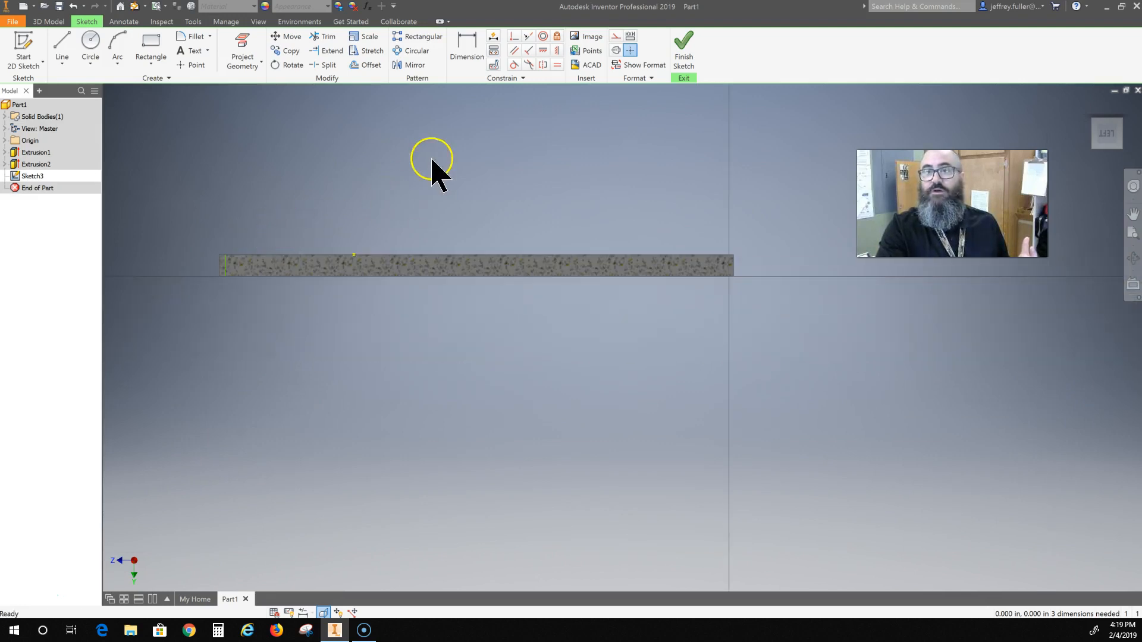
click(419, 38)
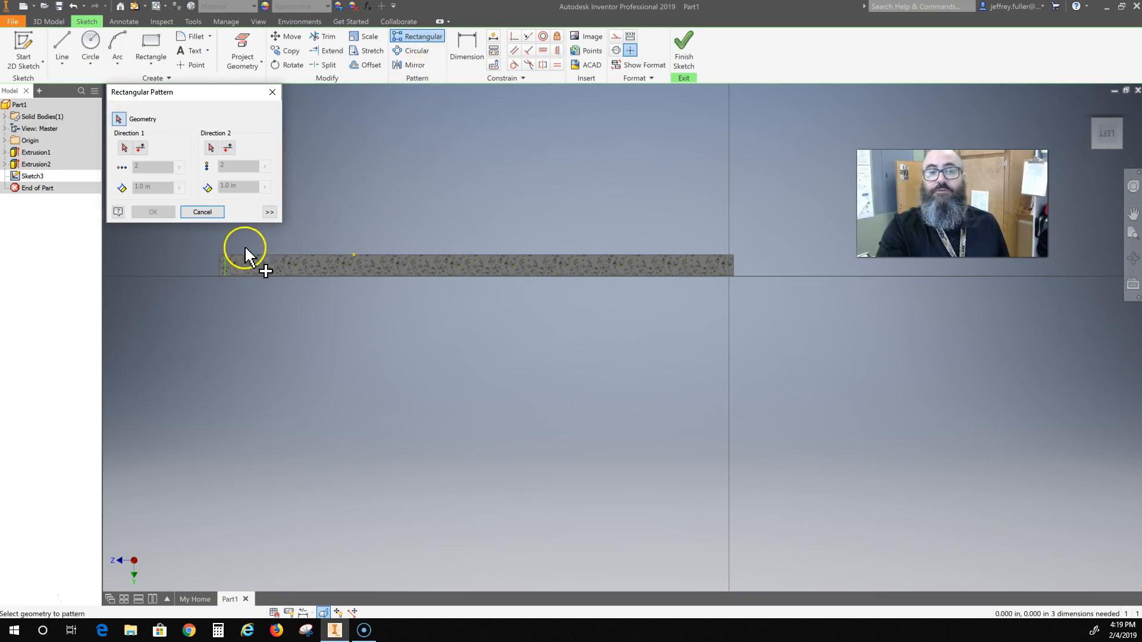
scroll(234, 262, down, 4)
scroll(296, 279, up, 2)
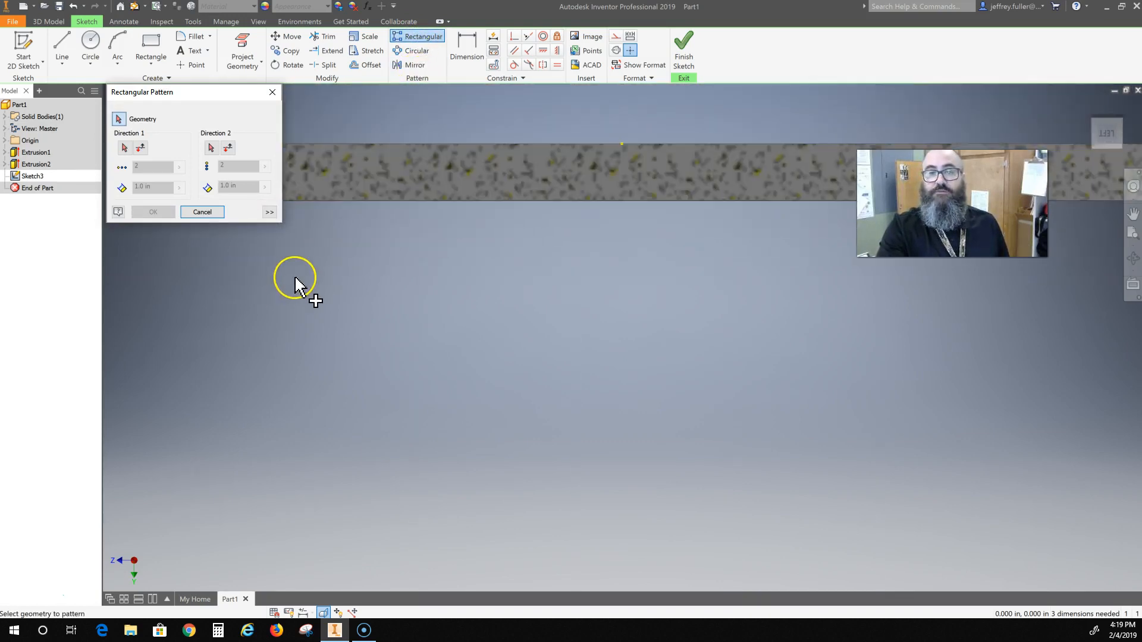
middle_drag(296, 279, 337, 421)
click(322, 326)
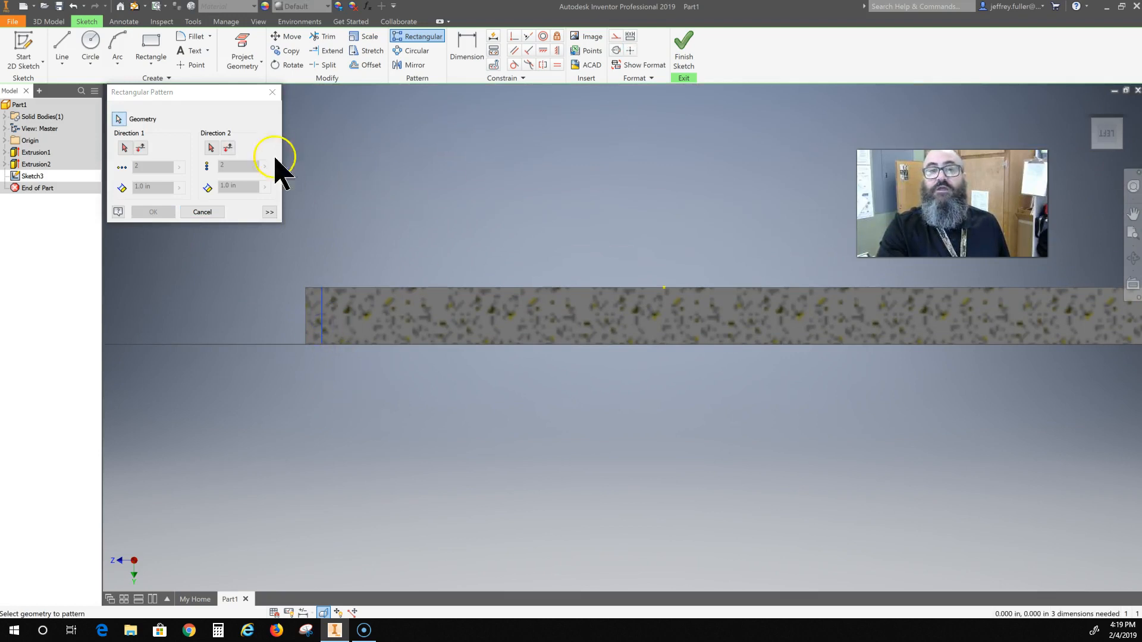
click(124, 149)
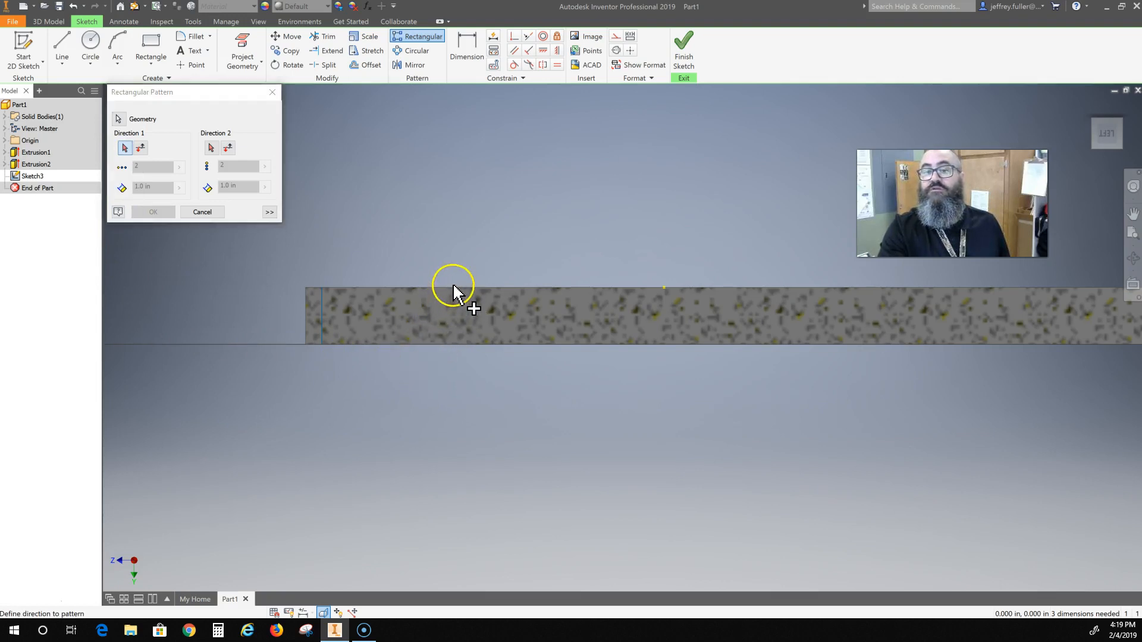
middle_drag(434, 378, 273, 382)
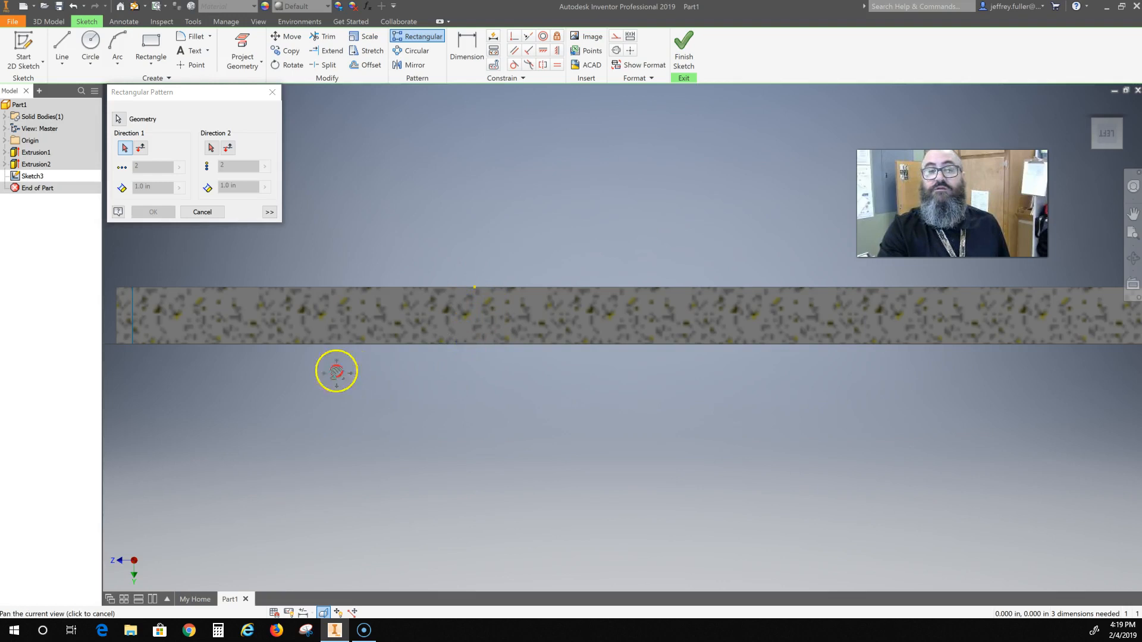
middle_drag(333, 370, 549, 393)
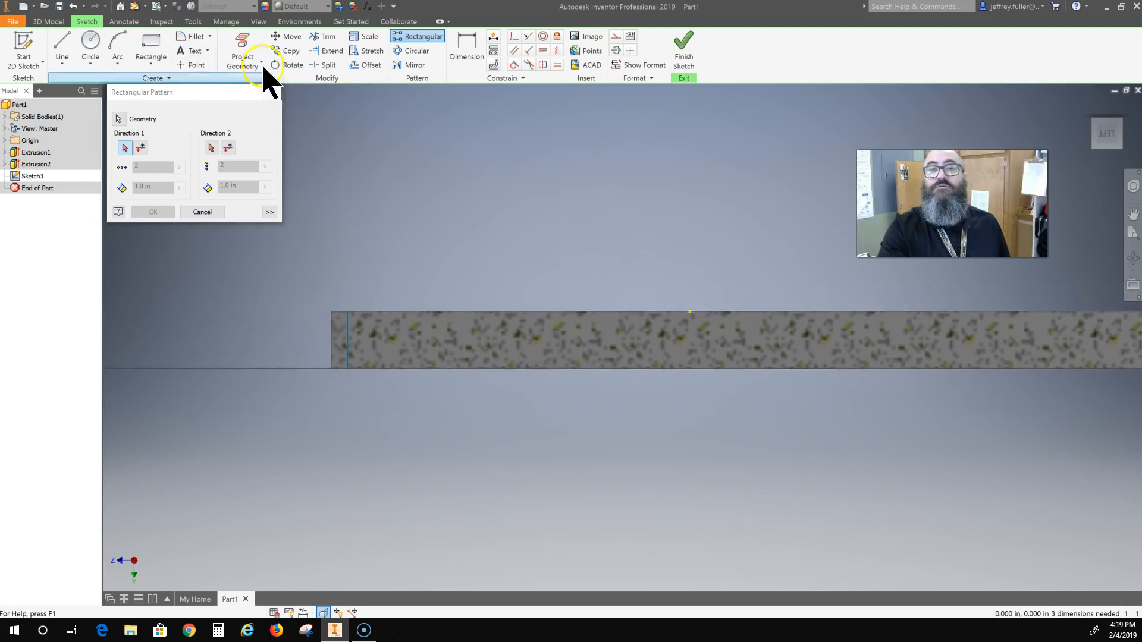
Project the wall face's outline into the sketch and set up a rectangular pattern of the vertical line along the upper edge.
click(244, 47)
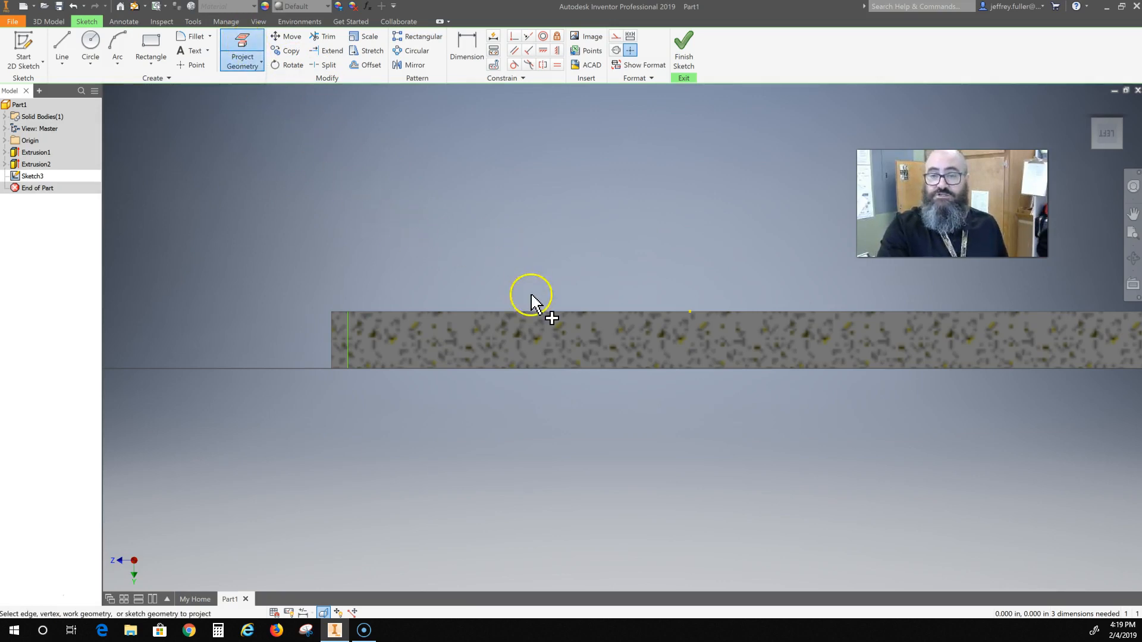
click(534, 335)
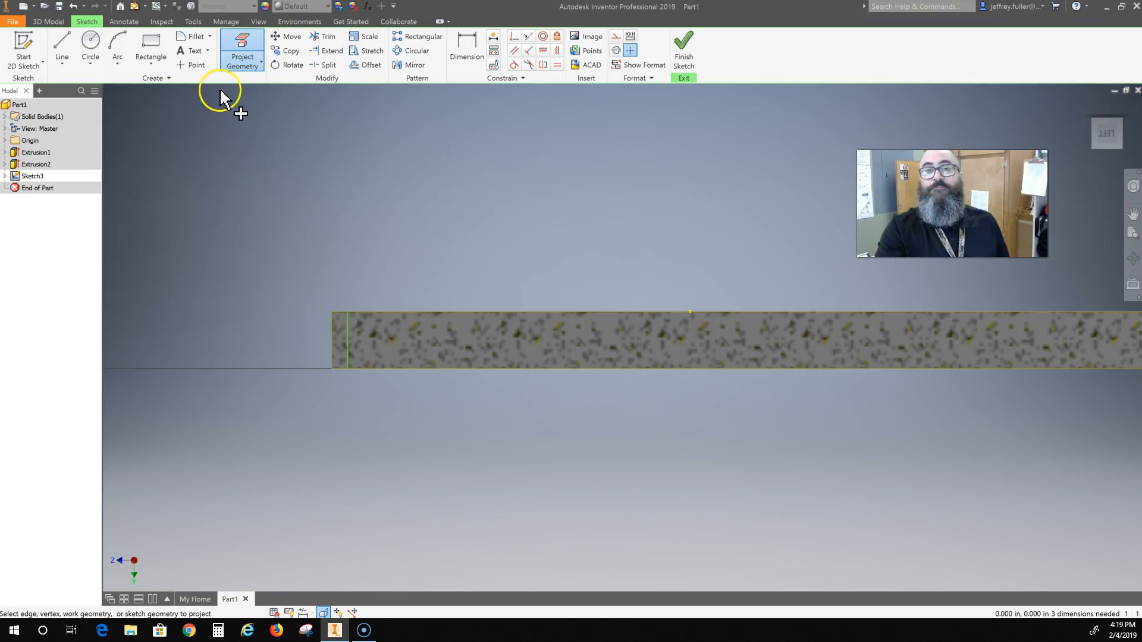
click(411, 37)
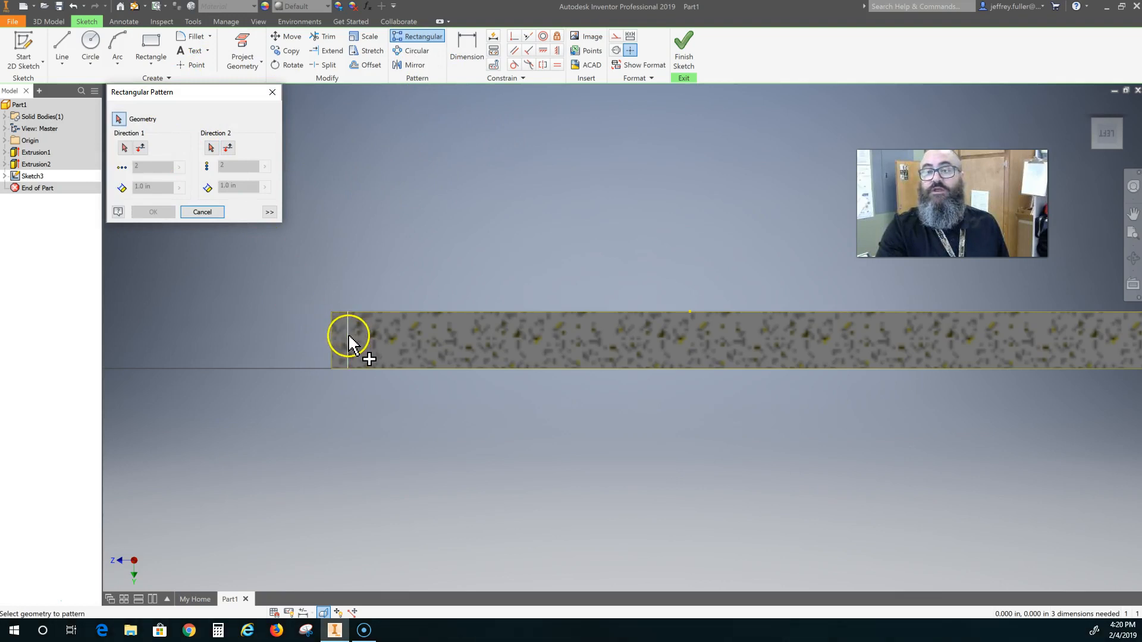
click(348, 340)
click(125, 149)
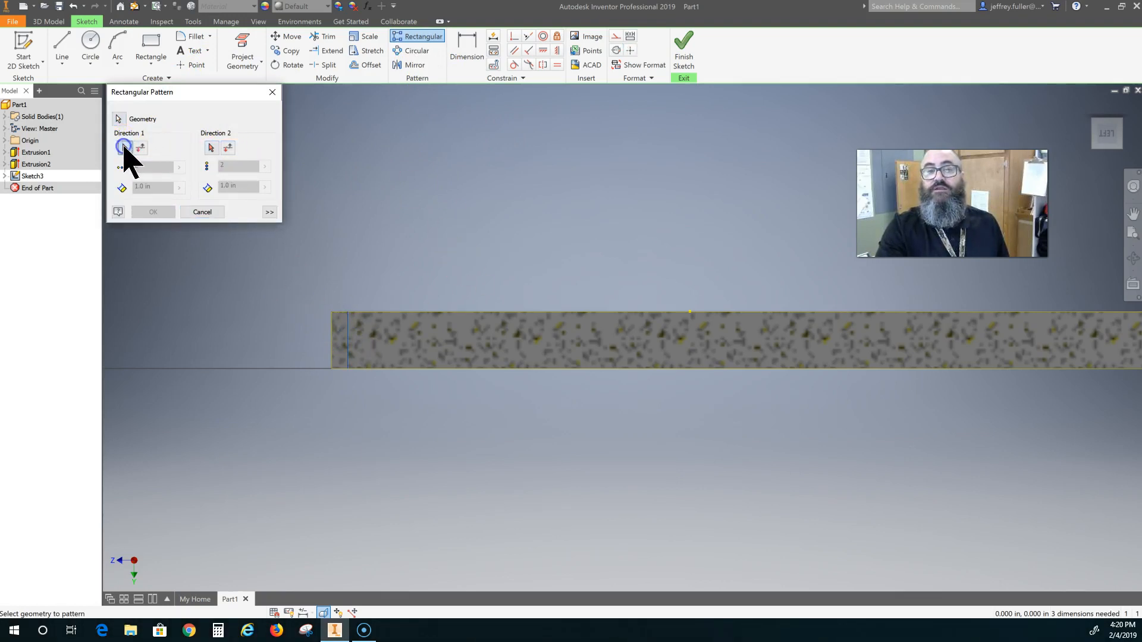
click(417, 313)
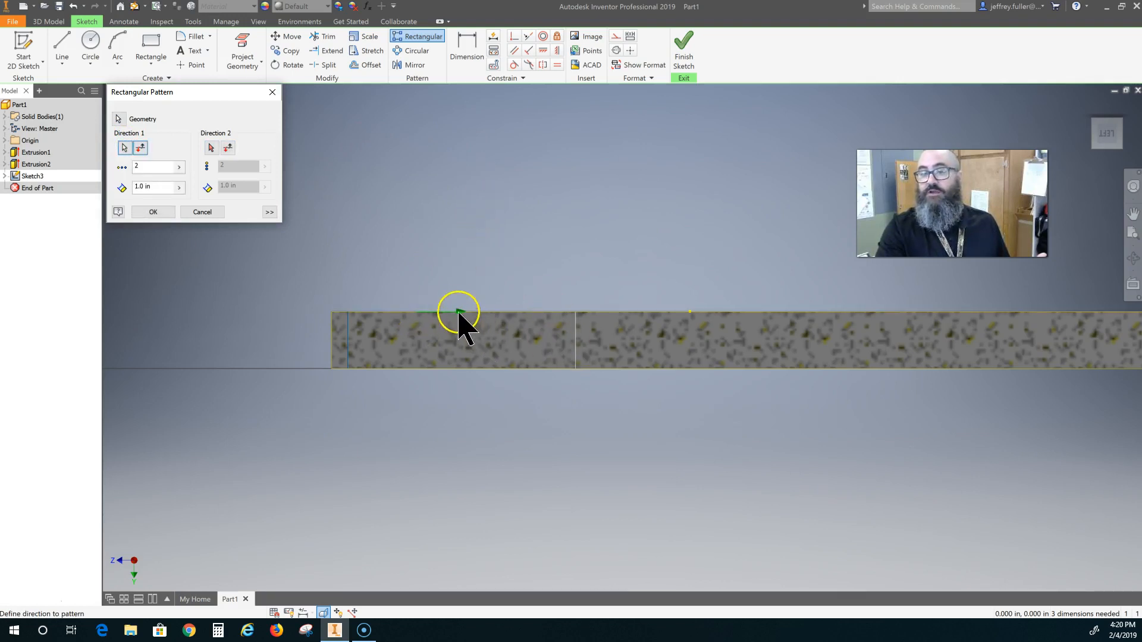
Set the pattern count to 6 at 1.0 in spacing and create the pattern.
scroll(465, 321, down, 3)
scroll(466, 327, up, 5)
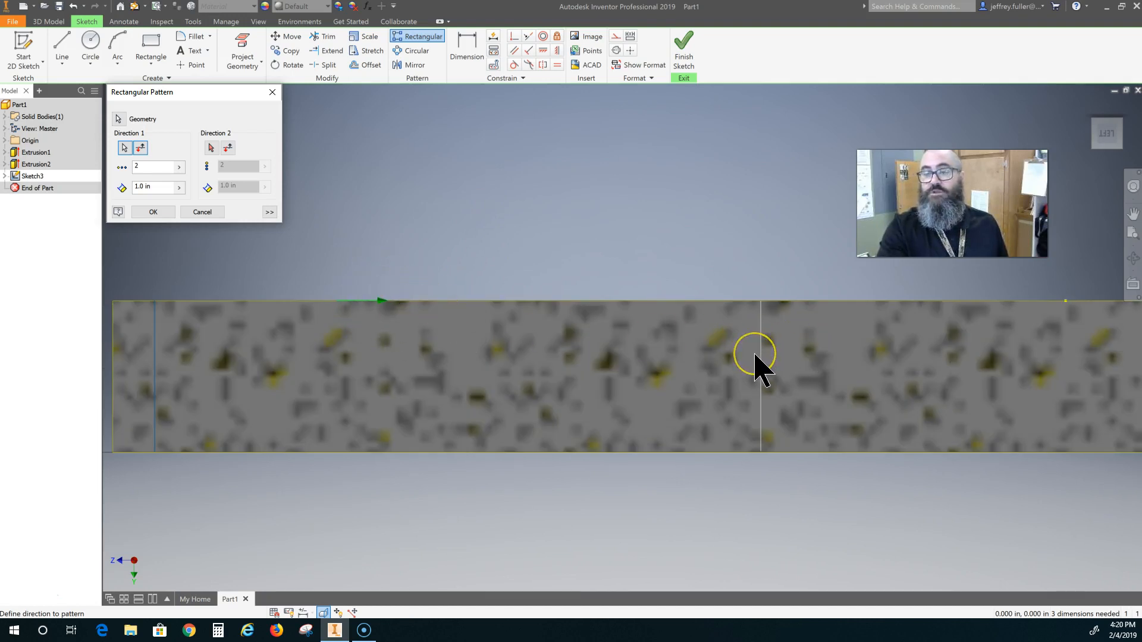
scroll(754, 369, up, 2)
scroll(755, 370, down, 5)
middle_drag(734, 416, 391, 404)
scroll(526, 423, up, 2)
scroll(601, 454, down, 4)
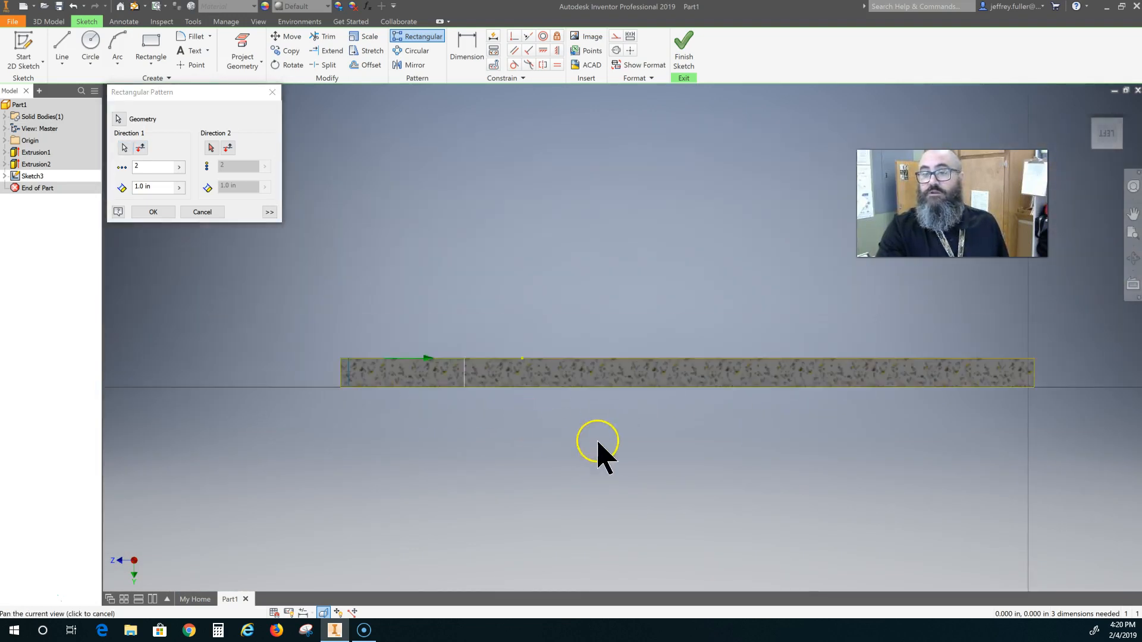
middle_drag(602, 454, 498, 429)
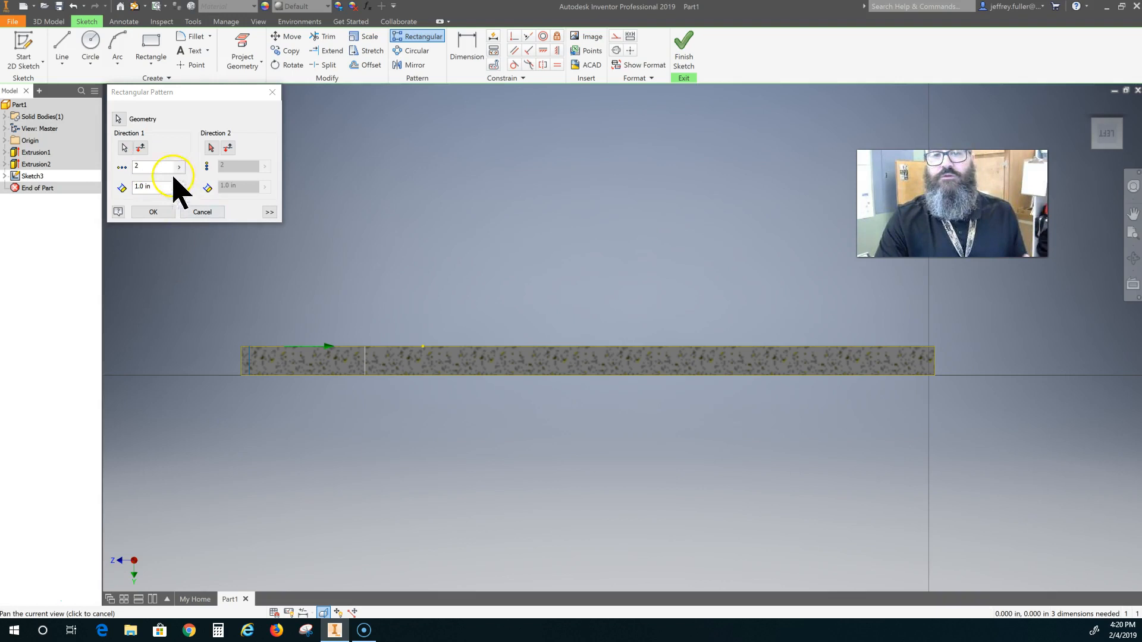
click(154, 169)
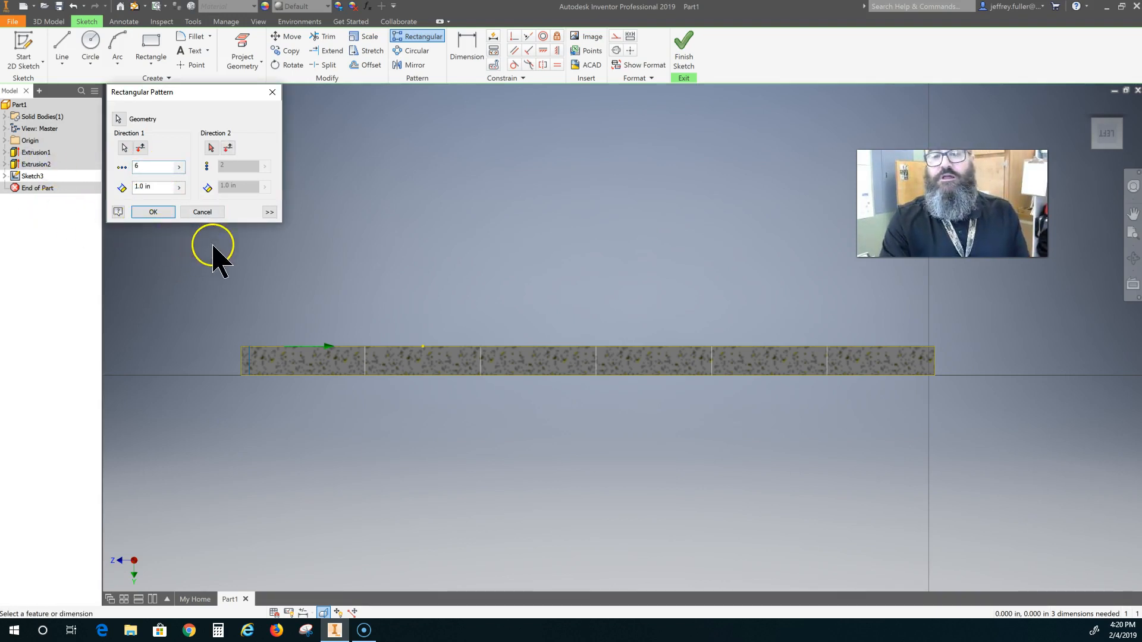
scroll(561, 352, up, 2)
scroll(562, 351, down, 4)
middle_drag(568, 376, 655, 388)
scroll(433, 378, down, 3)
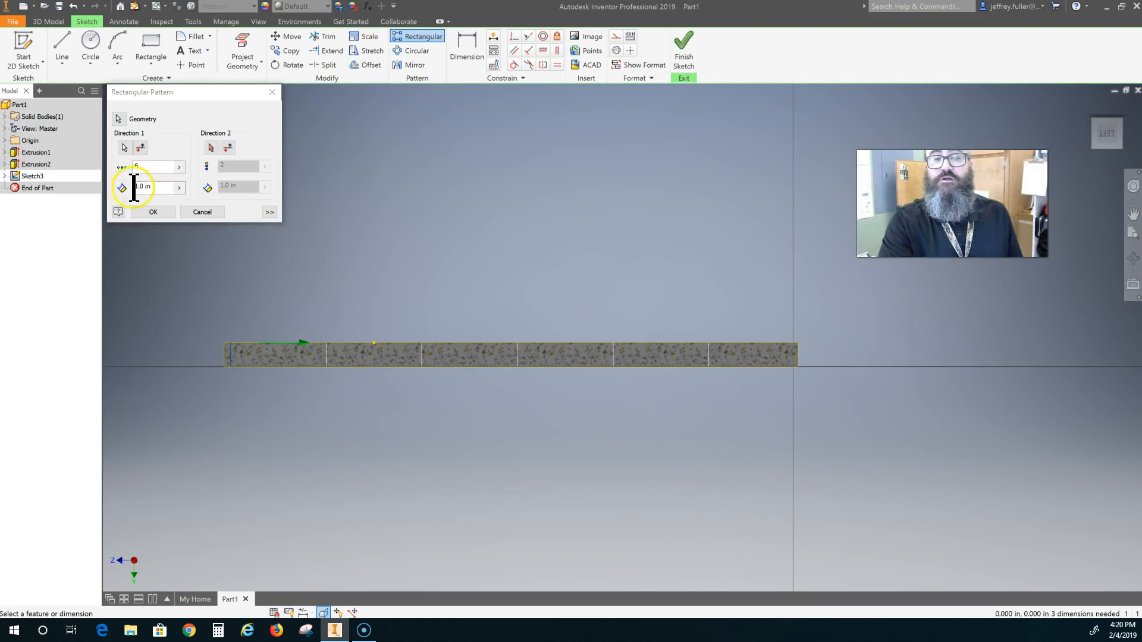
click(154, 211)
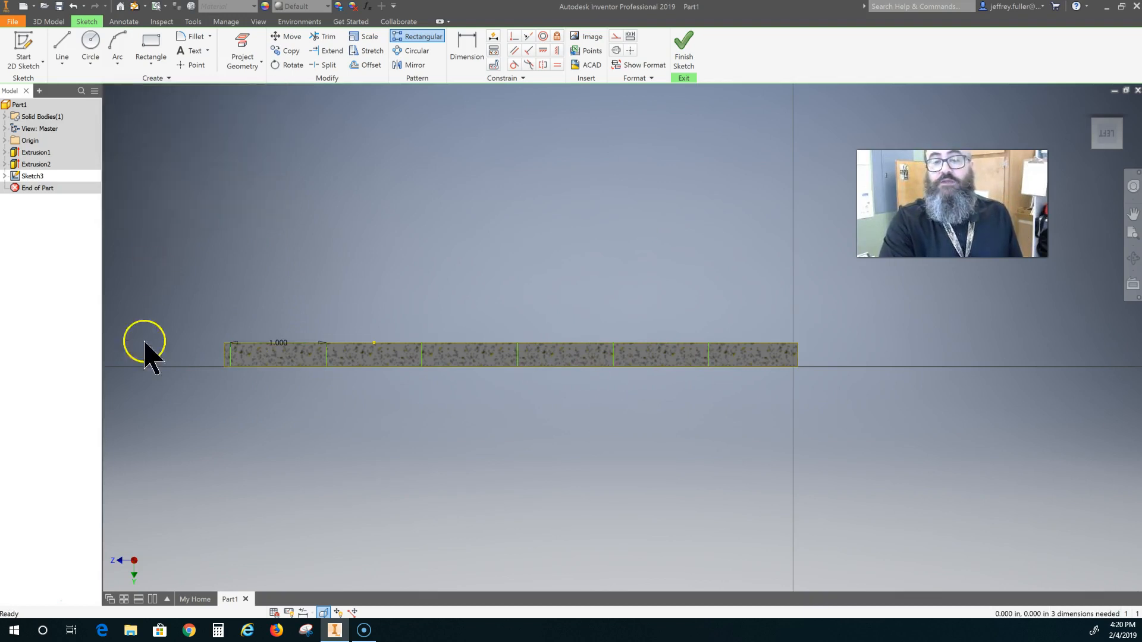
Offset the first two vertical lines by 0.05 in towards the wall's far end.
scroll(232, 417, up, 3)
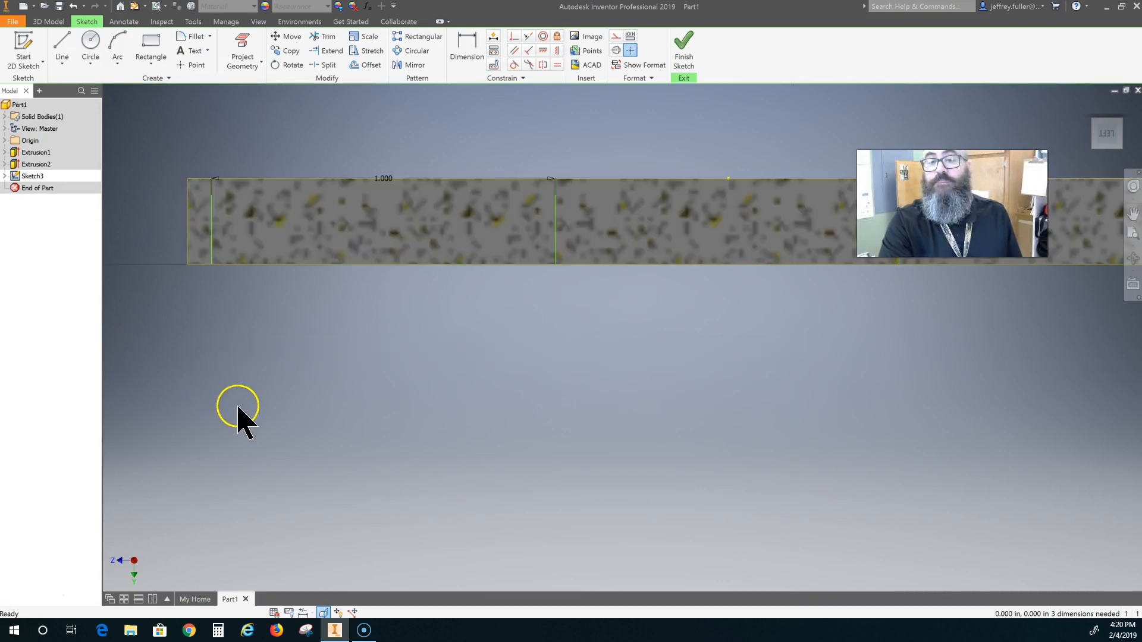
scroll(306, 416, down, 2)
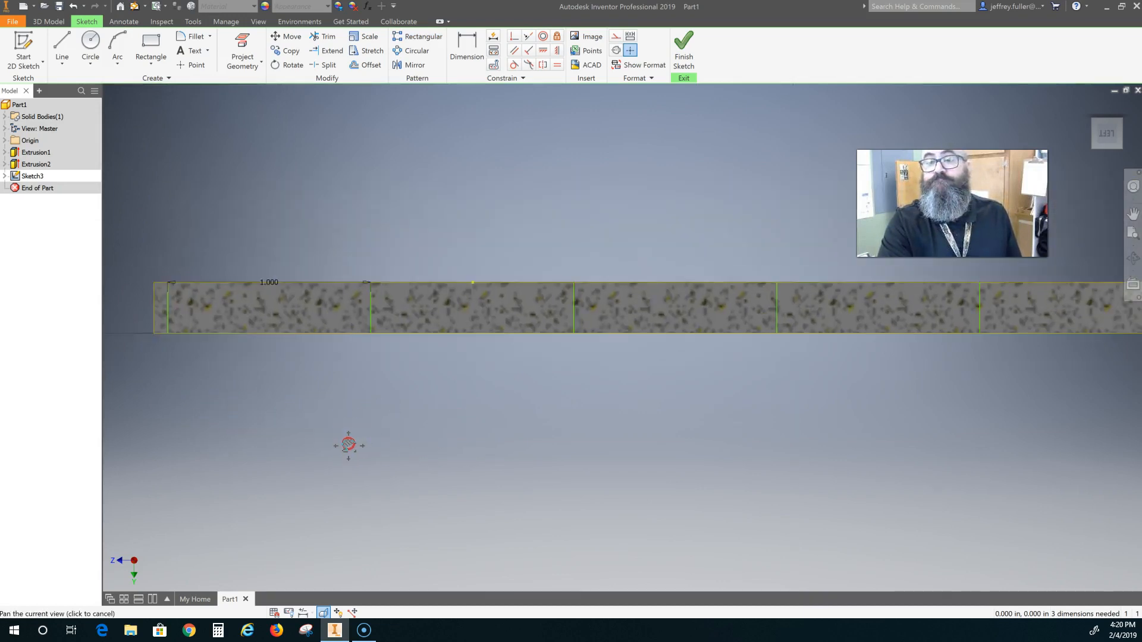
scroll(391, 342, down, 2)
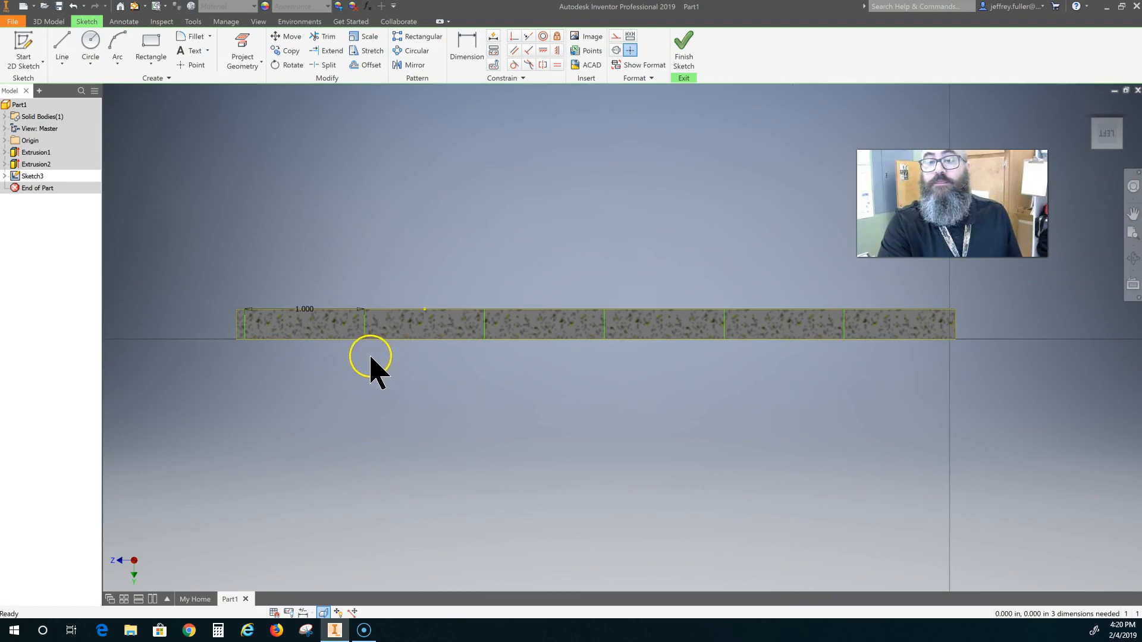
scroll(369, 357, up, 4)
middle_drag(369, 357, 590, 392)
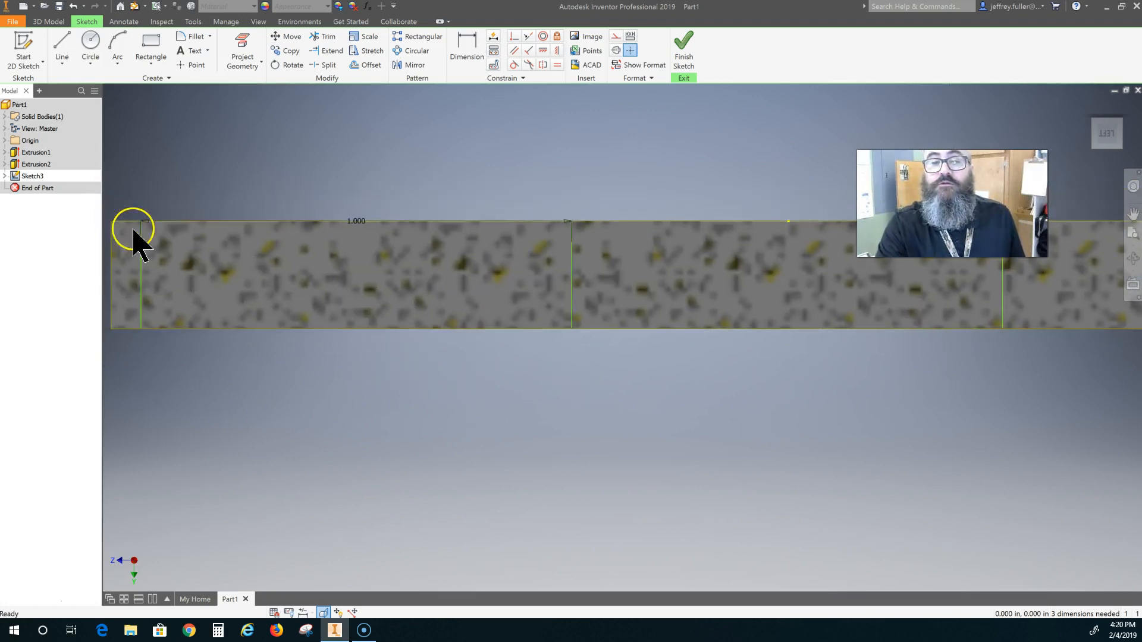
scroll(562, 405, down, 3)
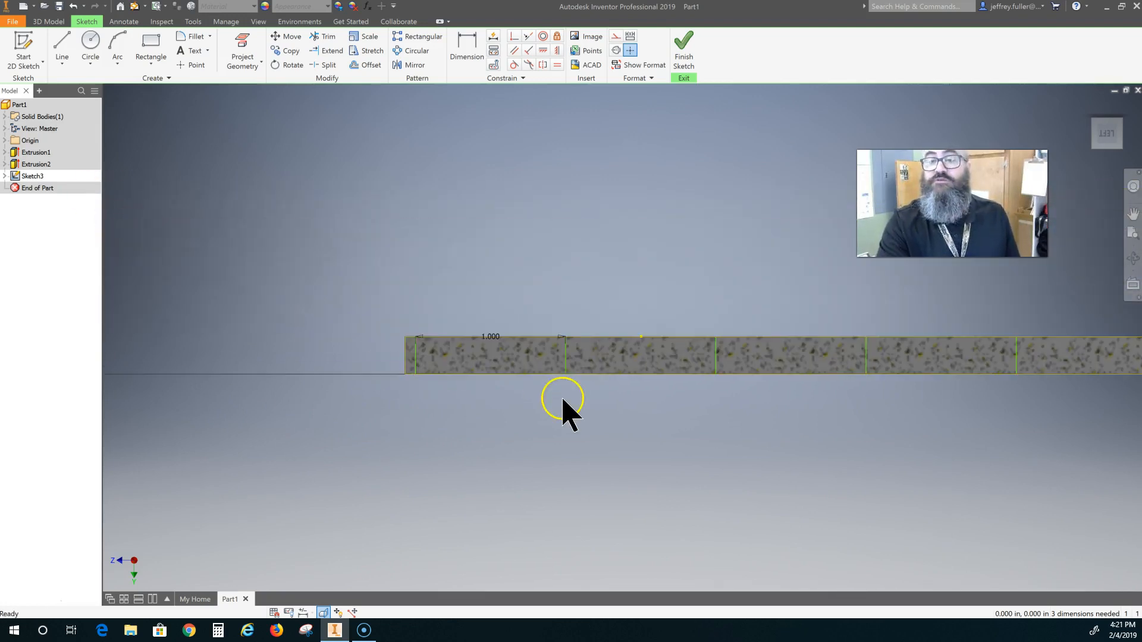
middle_drag(575, 420, 365, 391)
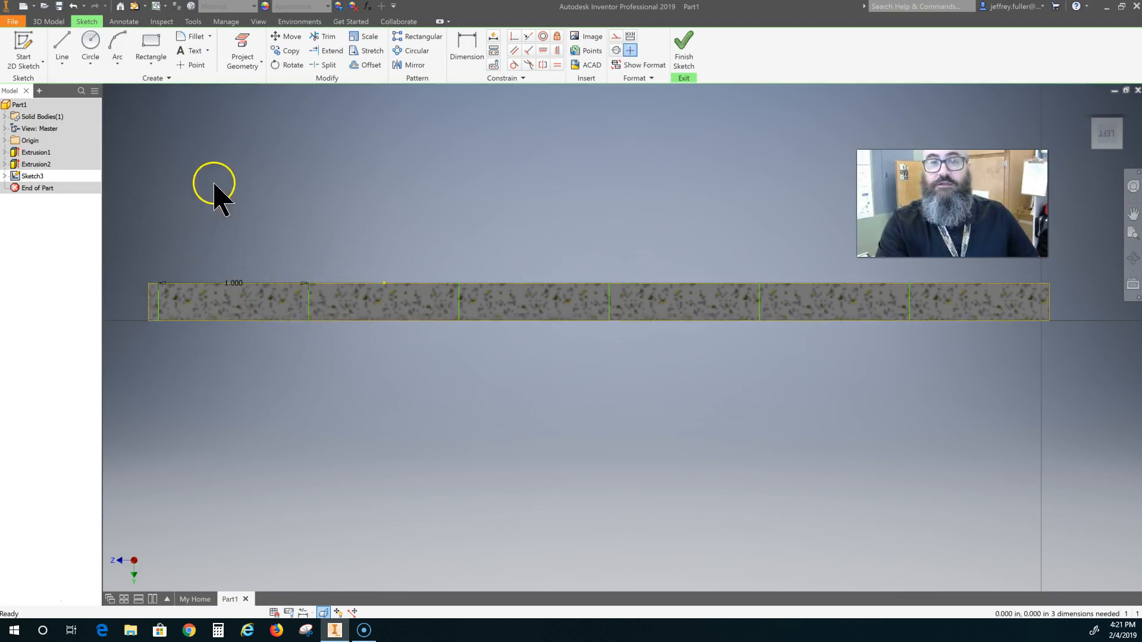
click(367, 66)
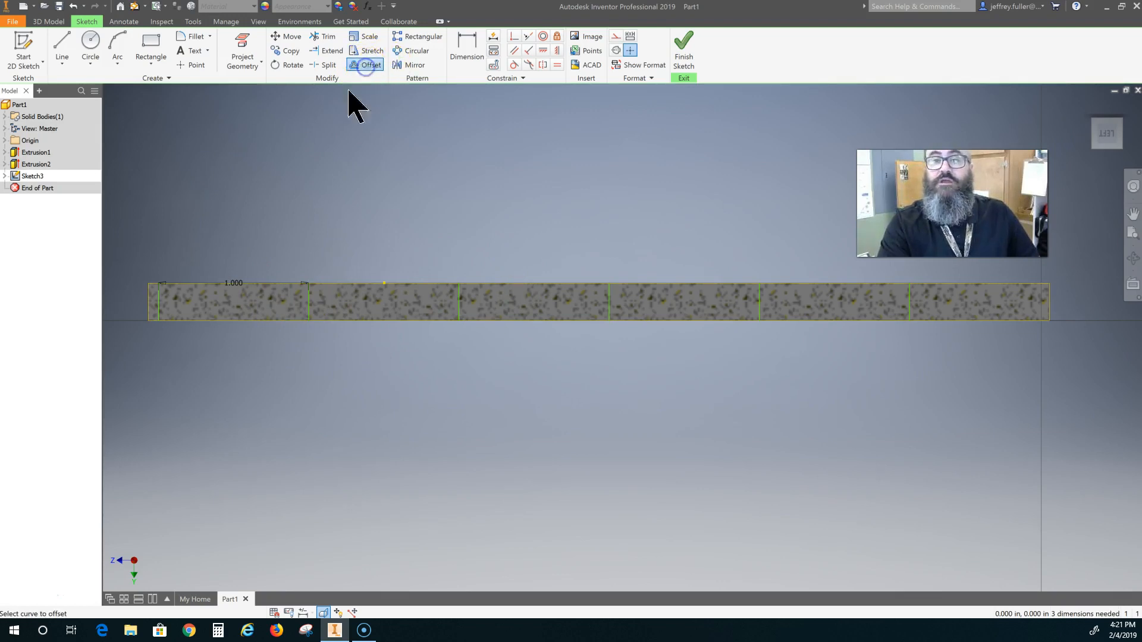
click(166, 318)
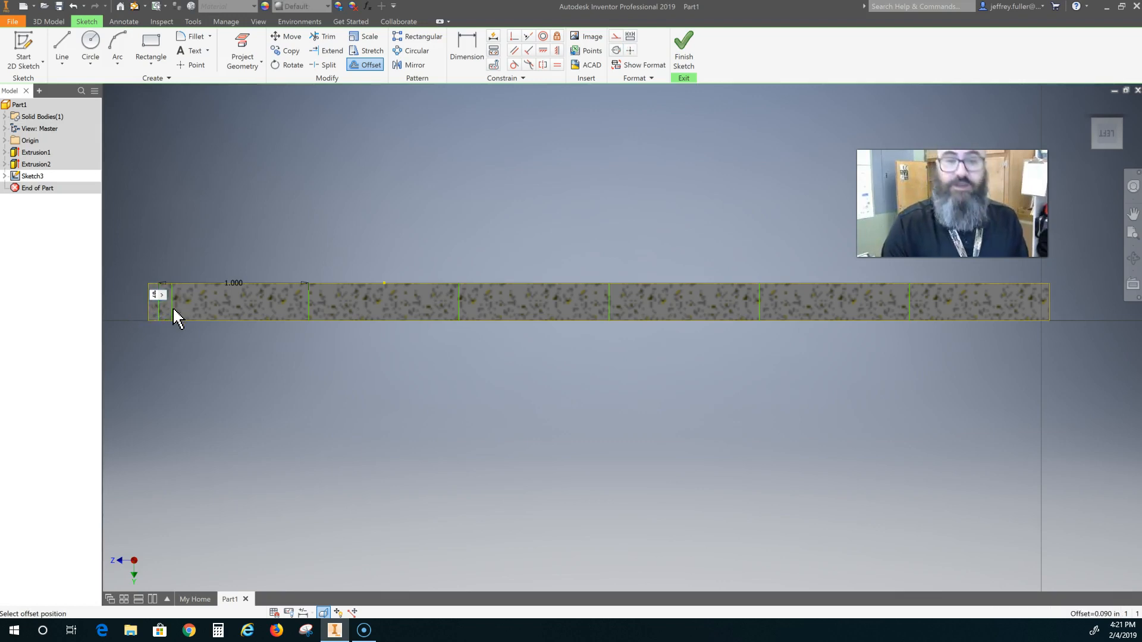
click(173, 308)
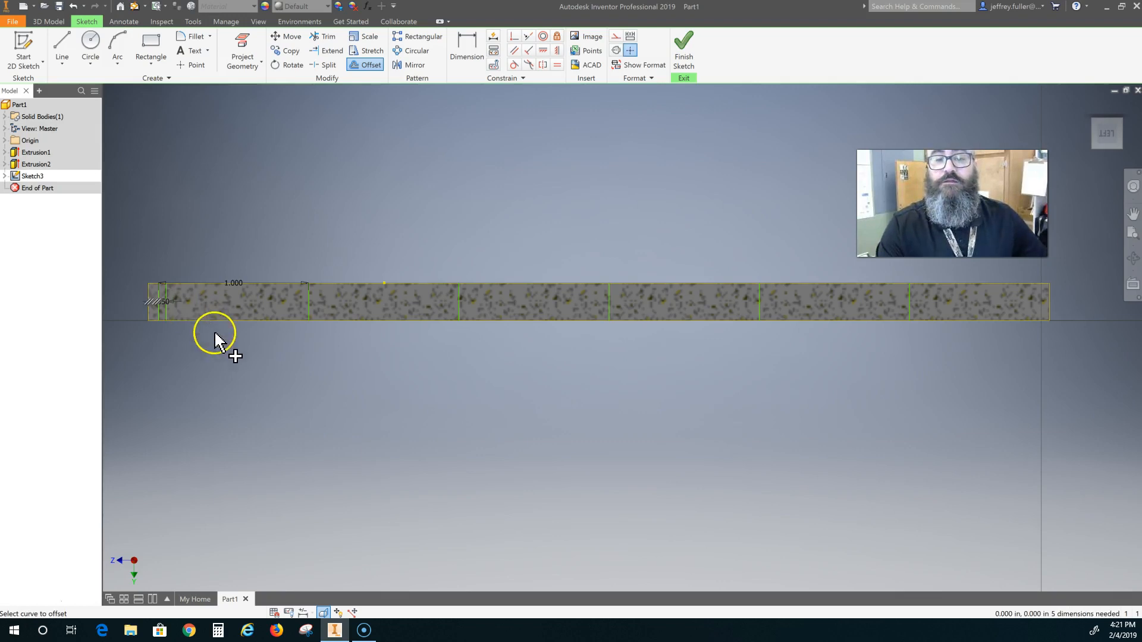
click(309, 310)
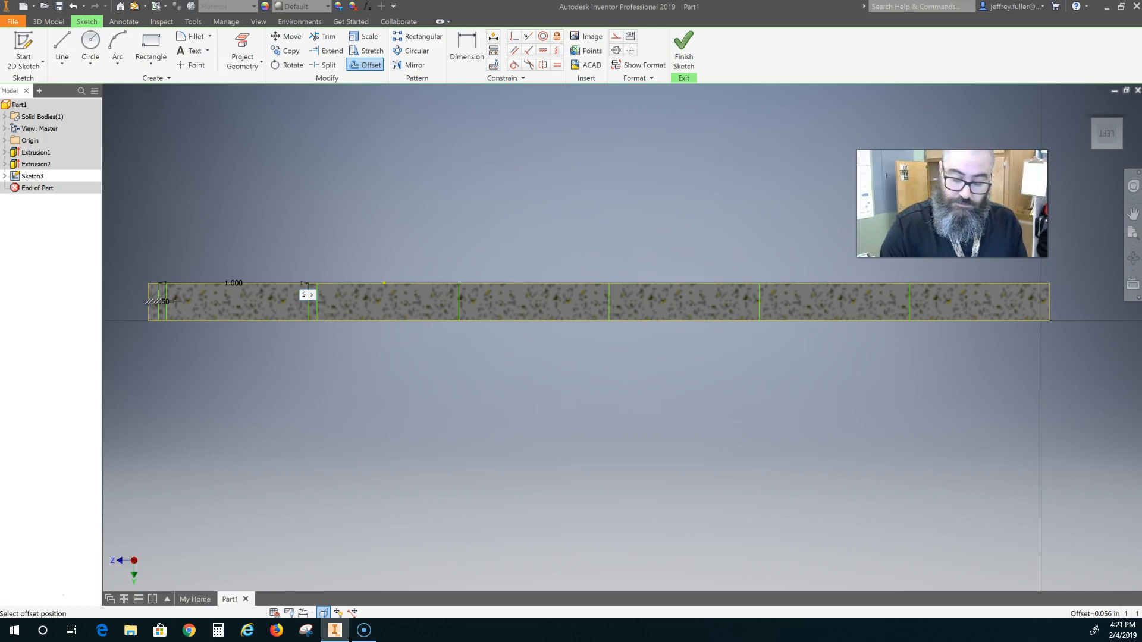
click(318, 308)
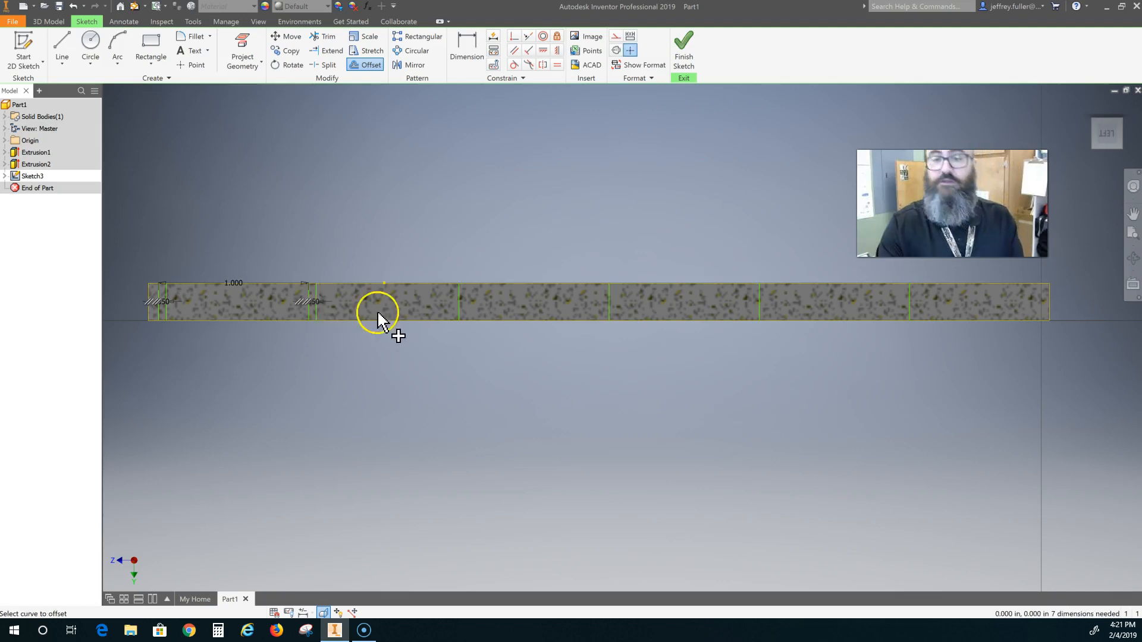
Offset the remaining four vertical lines on the wall face by 0.05 in towards the wall's far end.
click(460, 308)
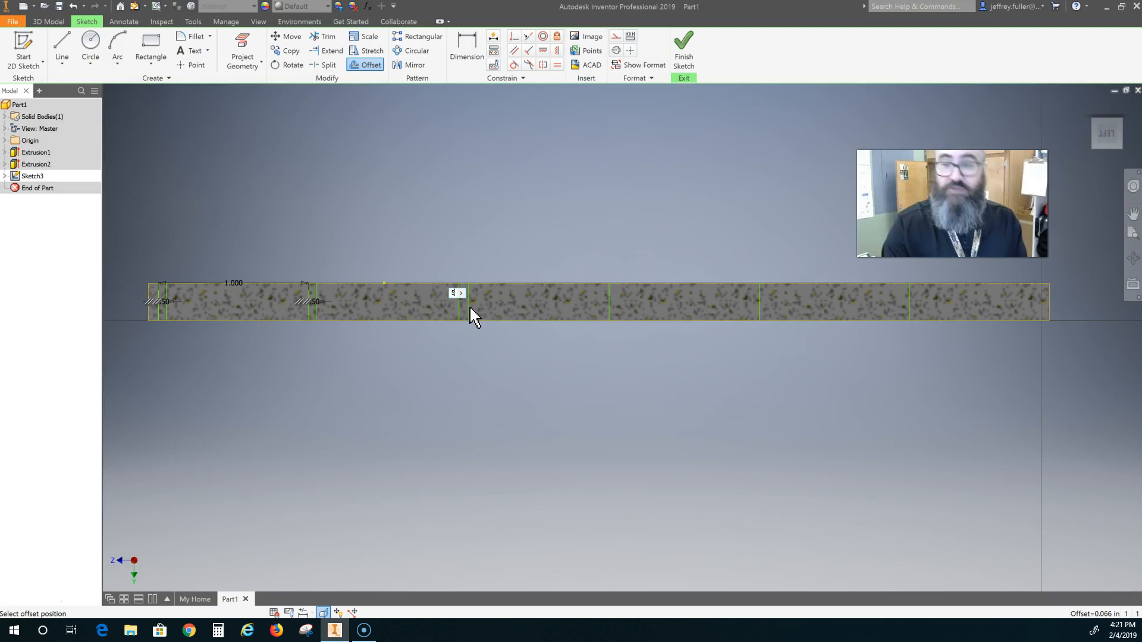
key(Return)
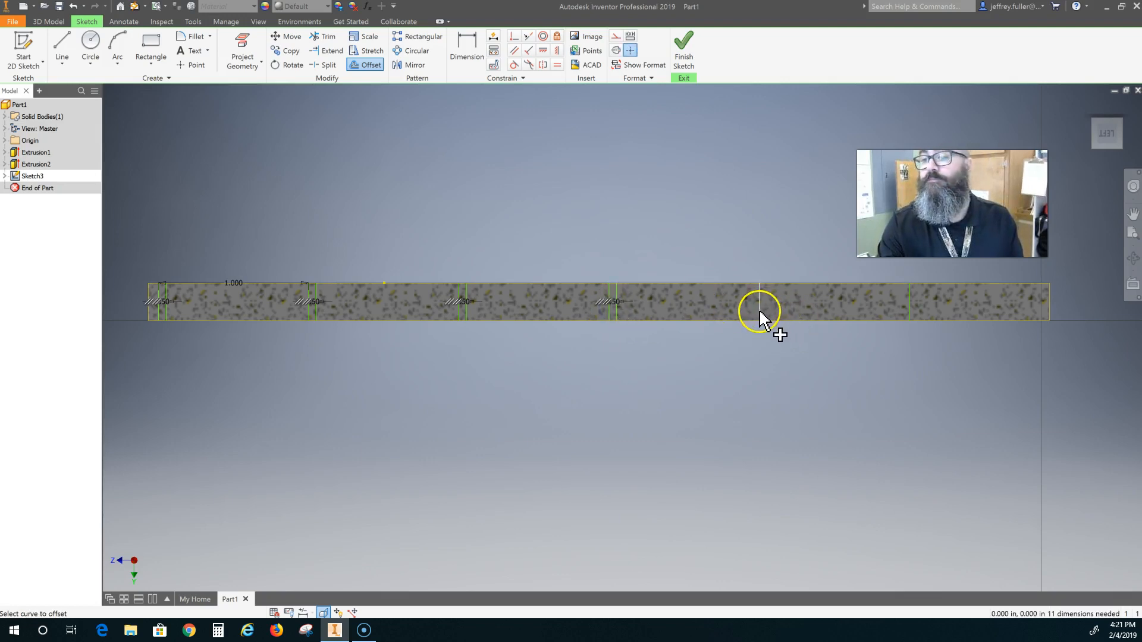
text(5)
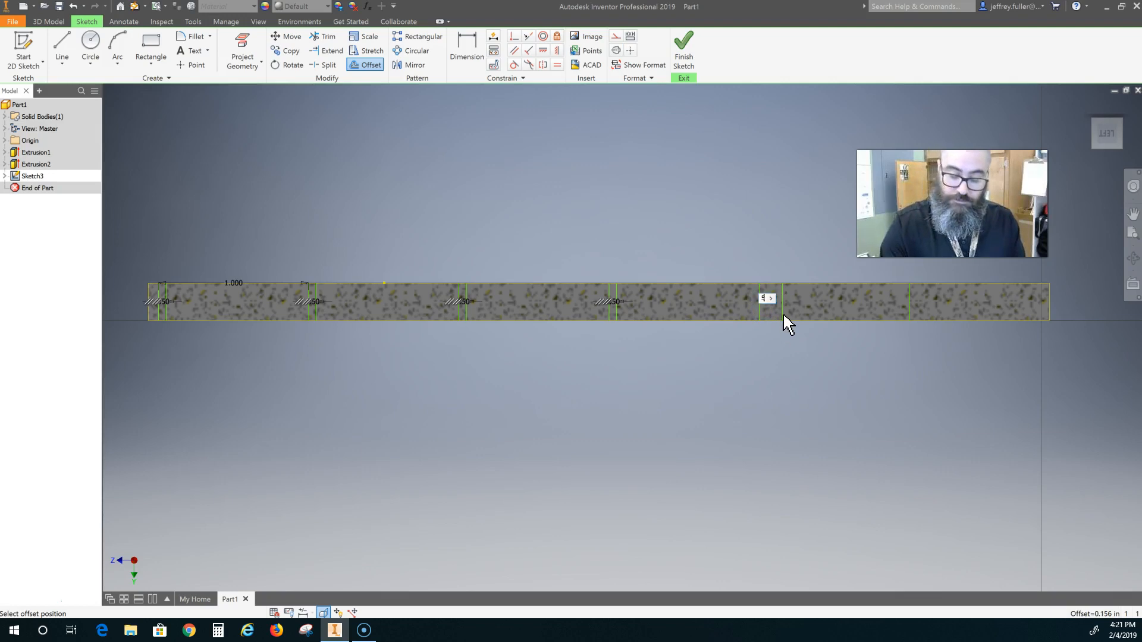
key(Return)
scroll(782, 314, down, 3)
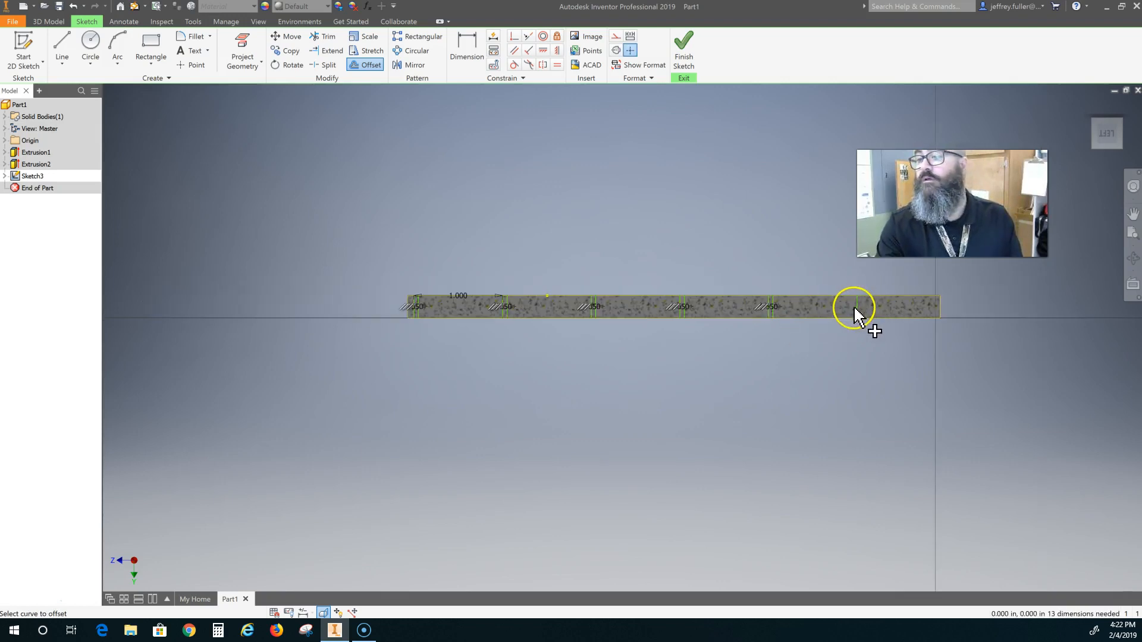
text(5)
key(Return)
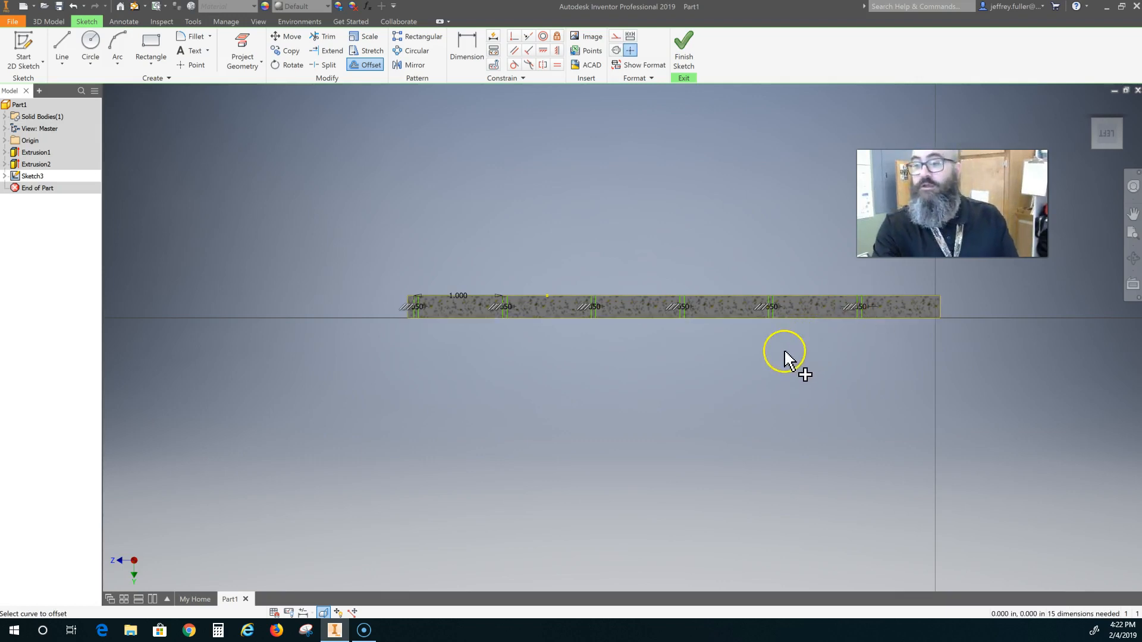
scroll(775, 367, up, 4)
scroll(724, 381, down, 3)
key(Escape)
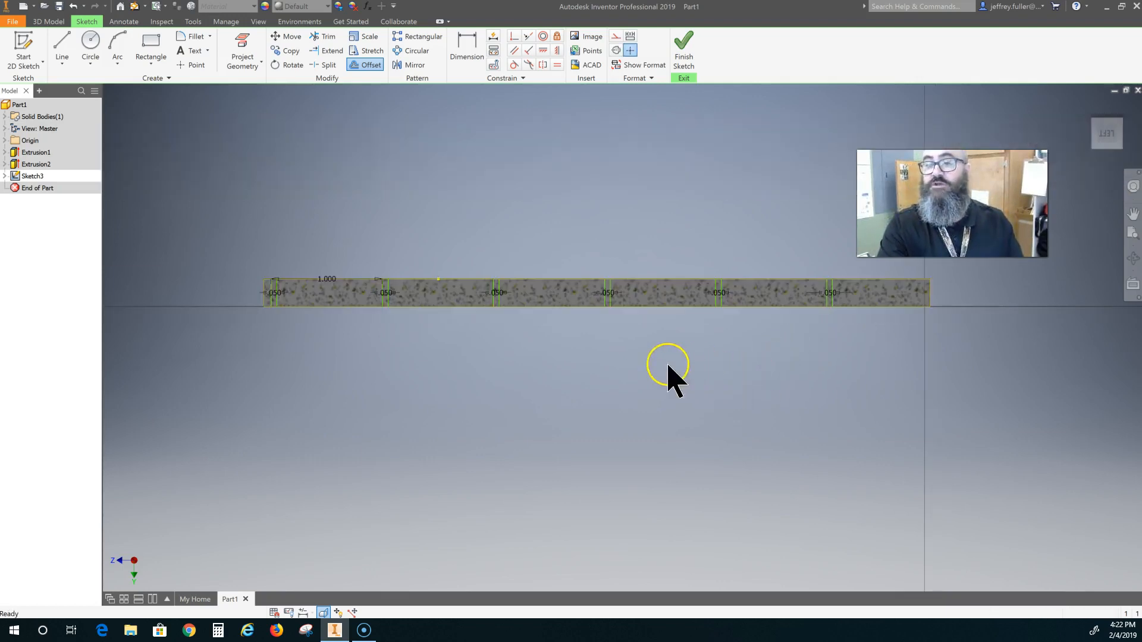
scroll(416, 339, up, 3)
middle_drag(440, 366, 461, 397)
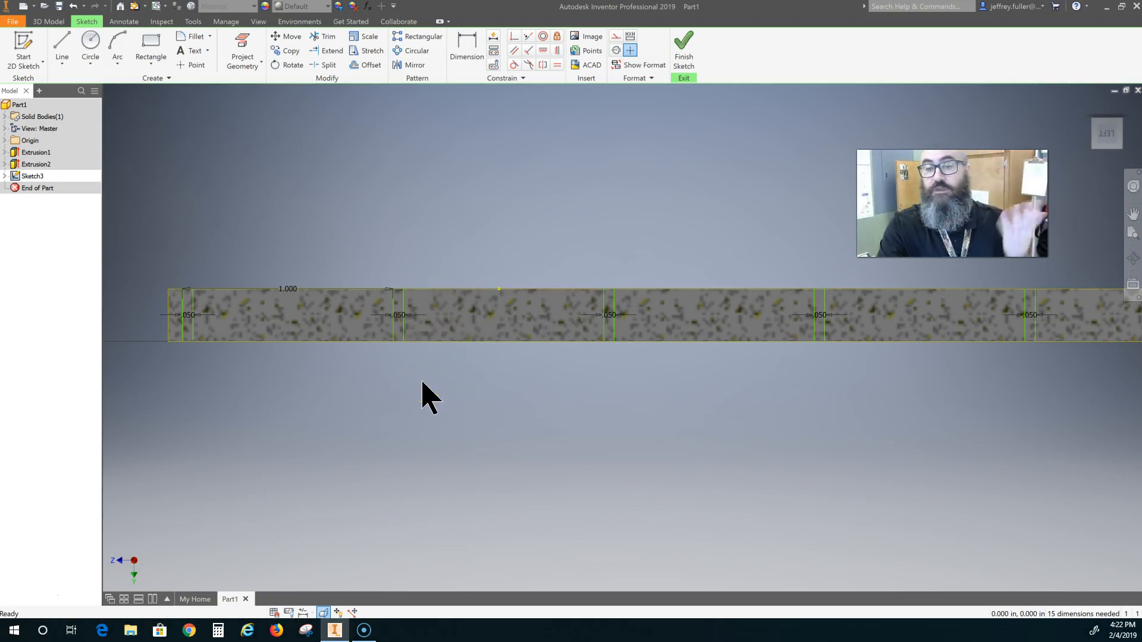
scroll(466, 305, down, 3)
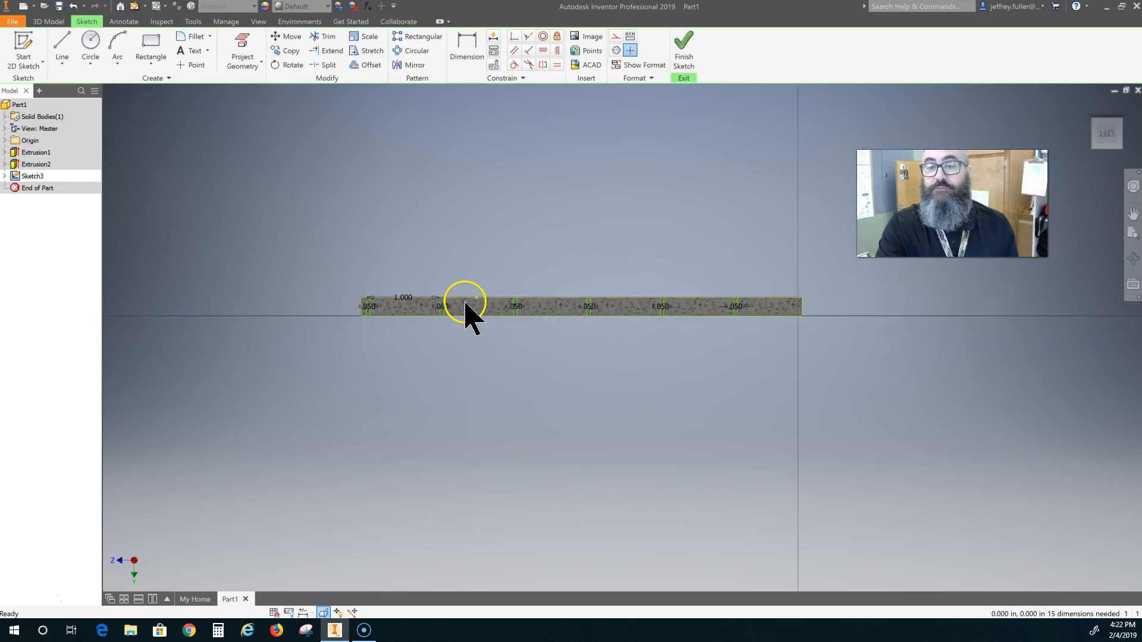
scroll(464, 306, up, 5)
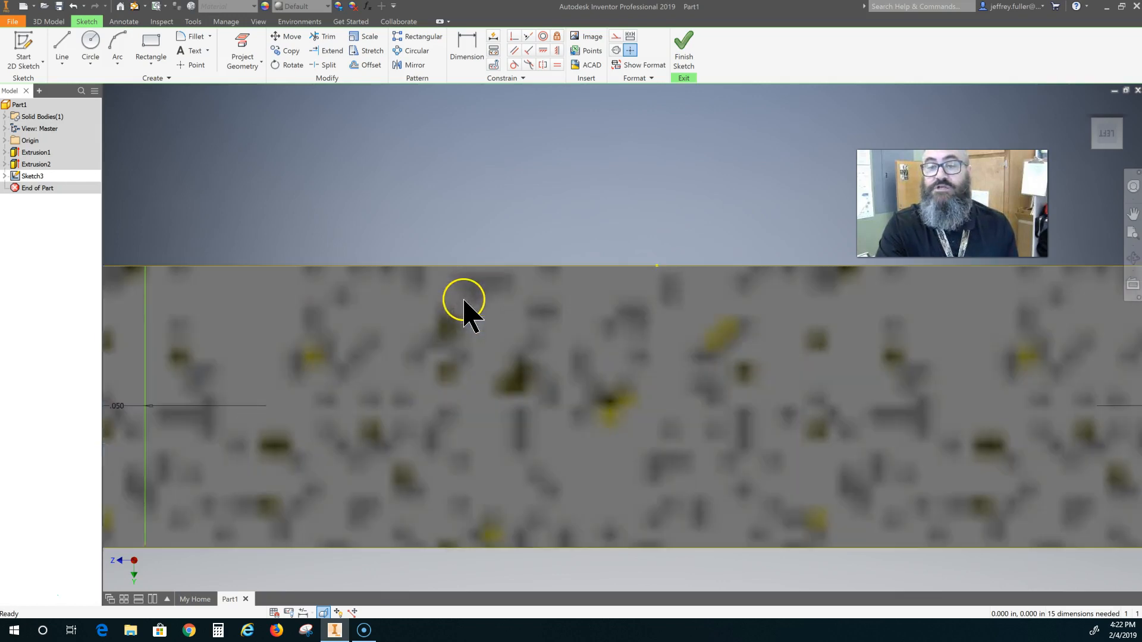
click(452, 265)
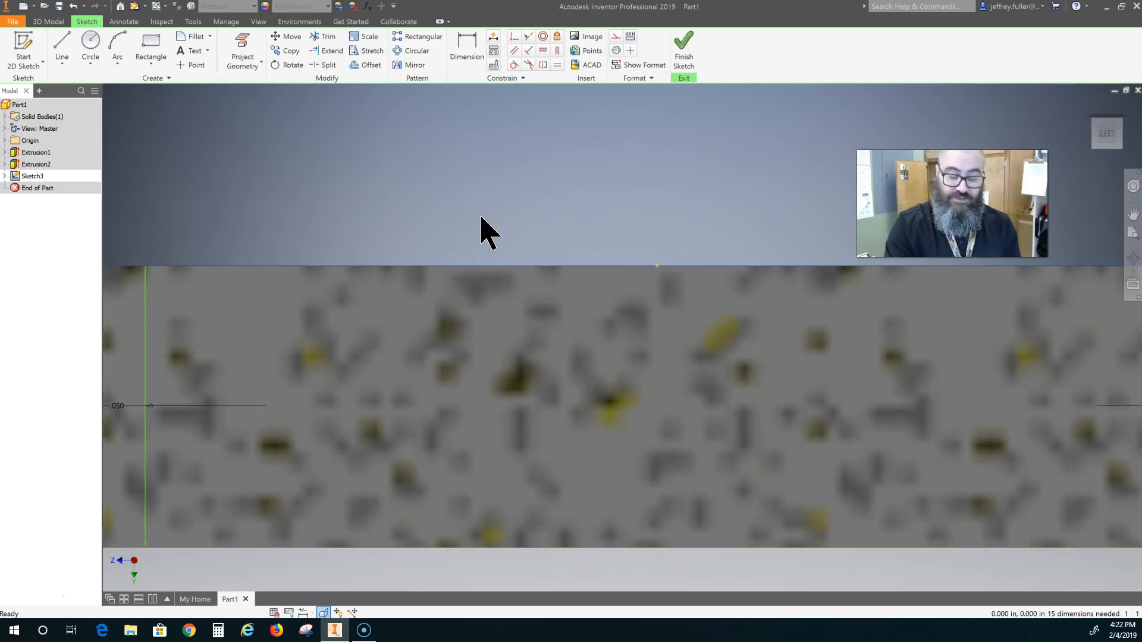
right_click(477, 266)
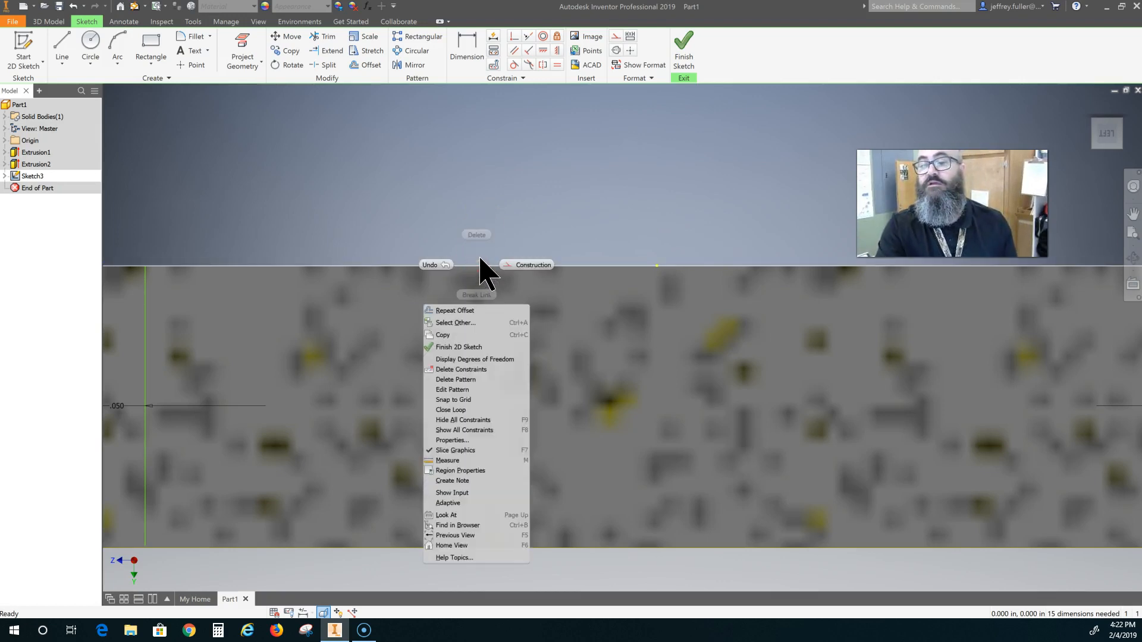
click(479, 258)
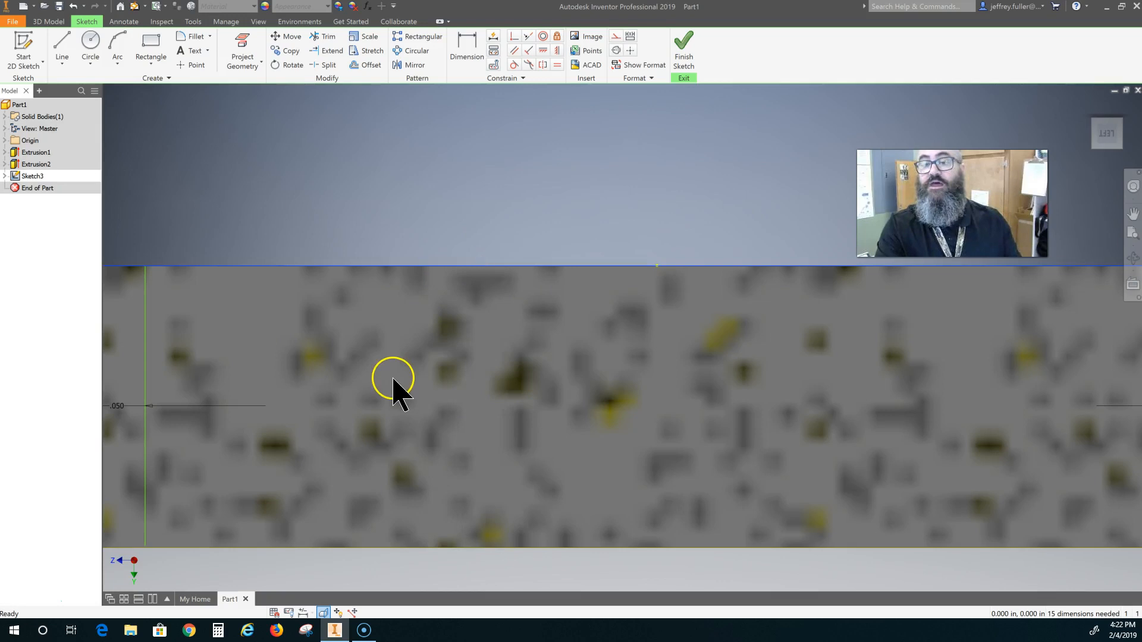
scroll(379, 433, down, 5)
scroll(379, 433, up, 5)
middle_drag(379, 447, 665, 394)
scroll(559, 409, up, 4)
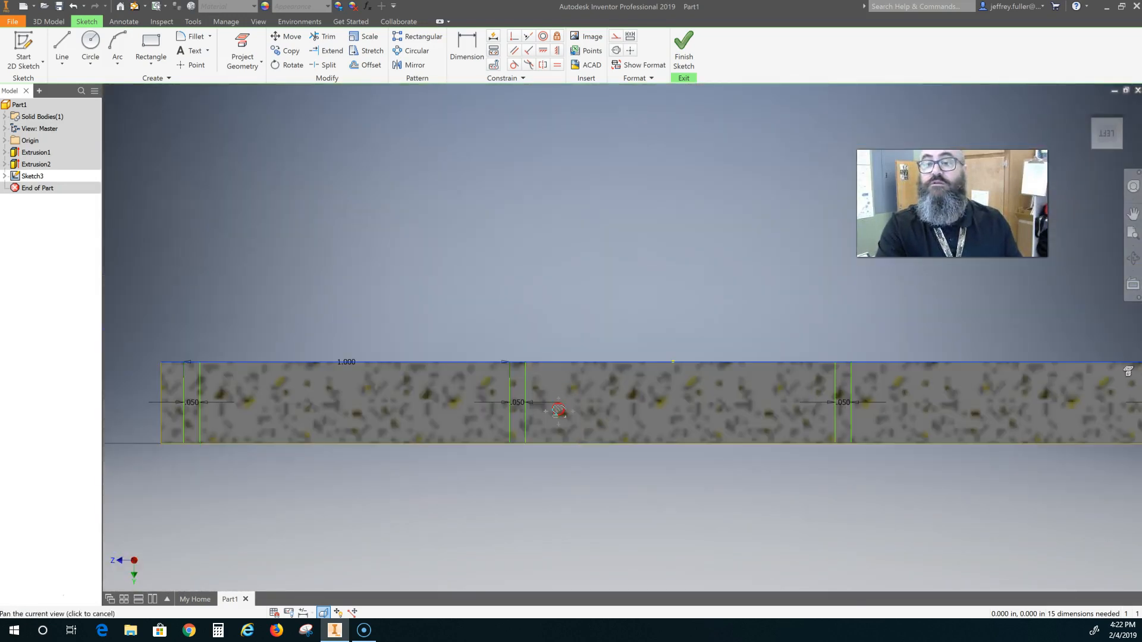
middle_drag(559, 409, 627, 421)
click(357, 243)
click(324, 65)
scroll(268, 345, up, 3)
scroll(268, 348, down, 5)
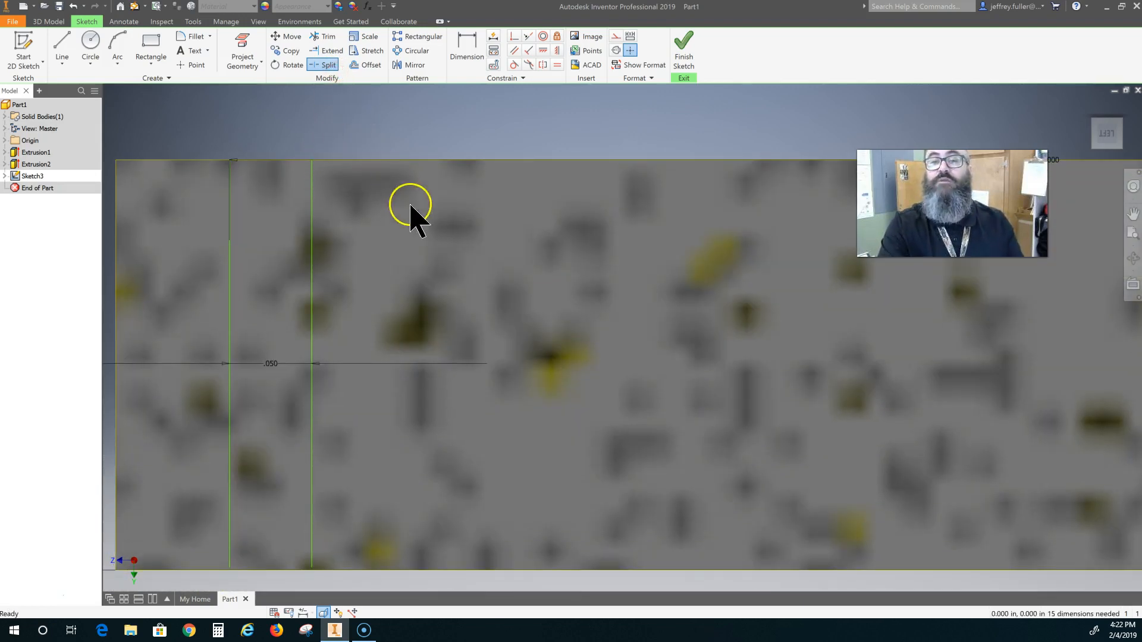
scroll(408, 261, up, 3)
key(Escape)
middle_drag(430, 270, 226, 337)
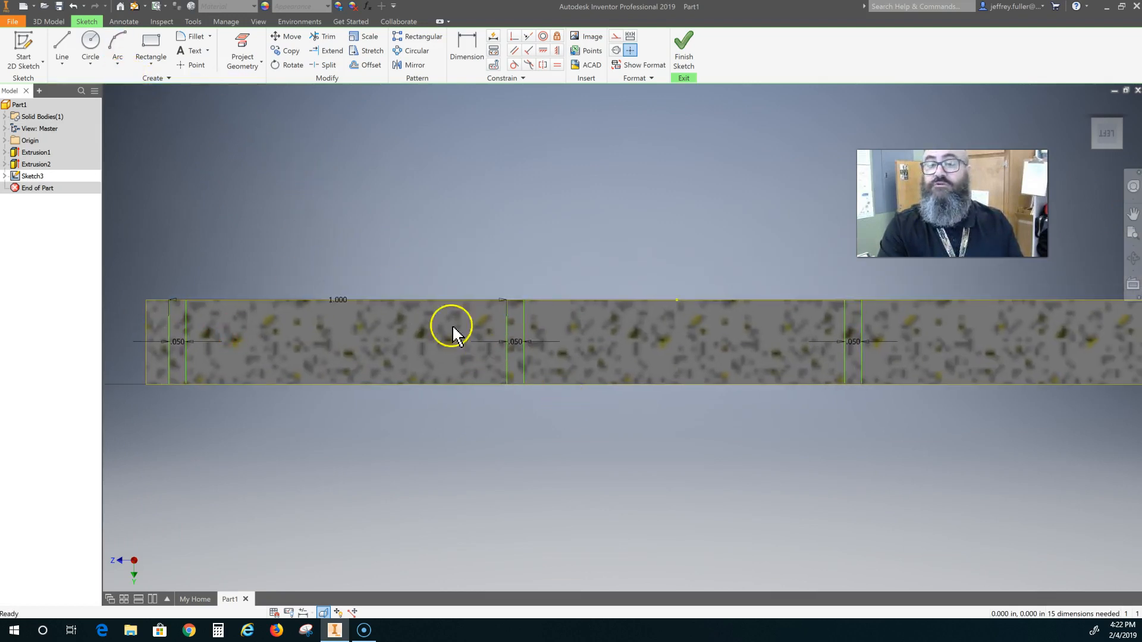
Draw a short line about 0.05 in long joining the upper ends of the second pair of vertical lines.
click(63, 48)
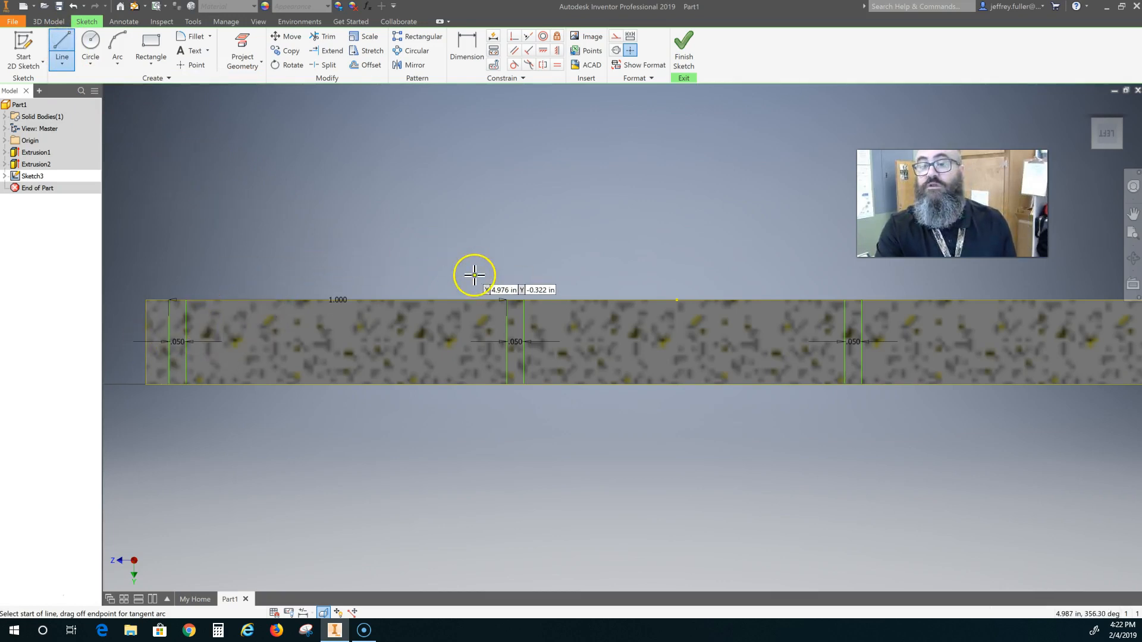
middle_drag(472, 273, 343, 260)
scroll(366, 264, down, 3)
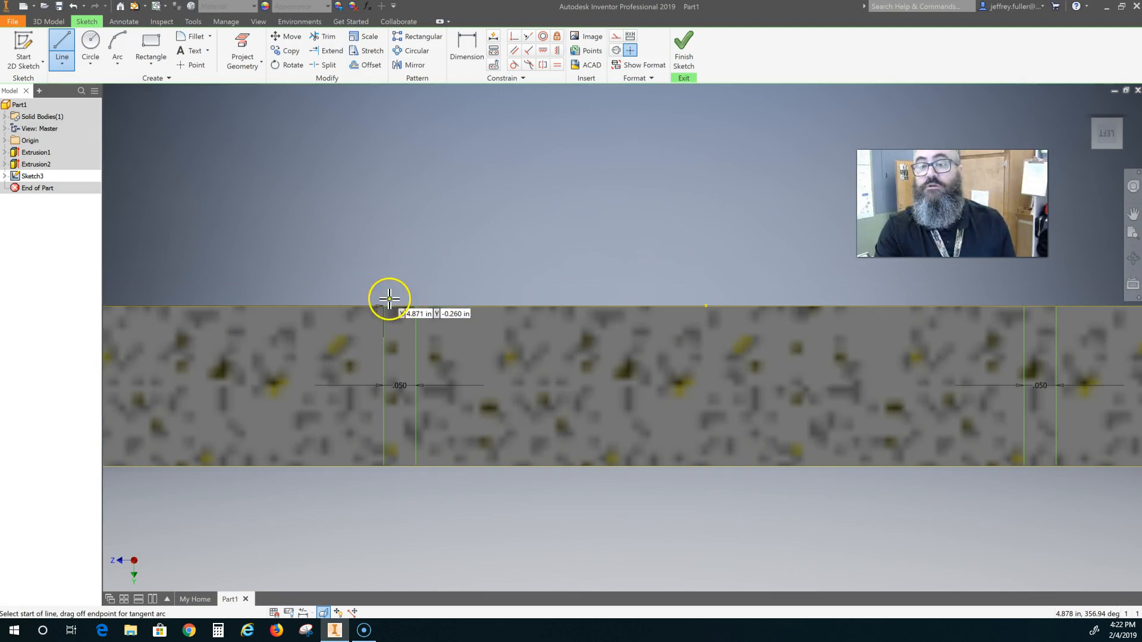
click(384, 308)
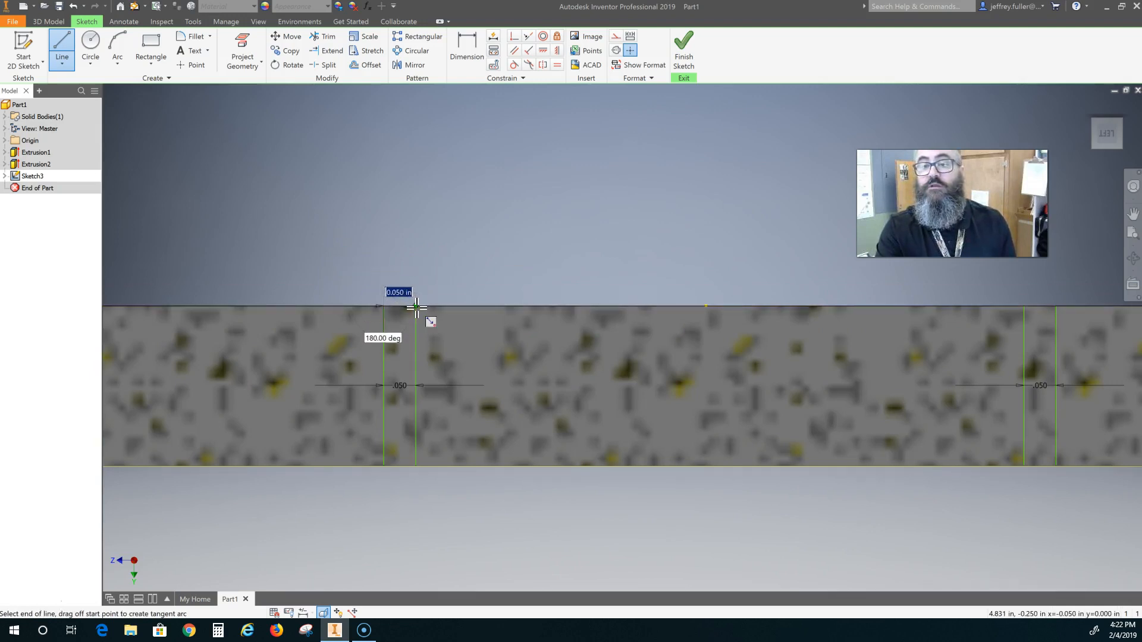
click(415, 308)
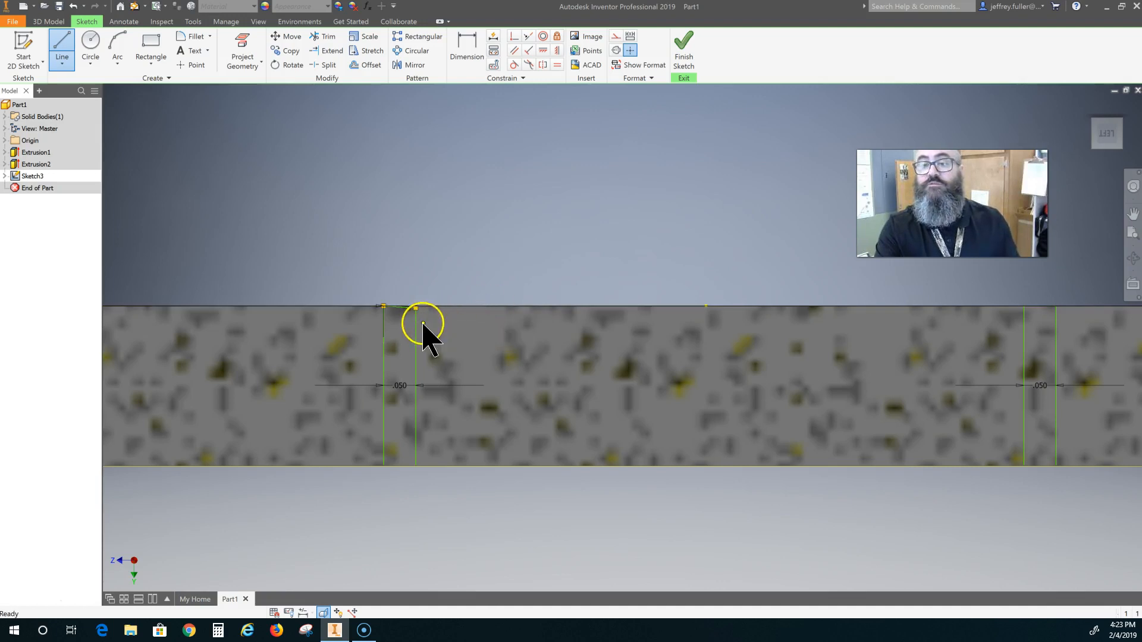
scroll(423, 332, up, 2)
scroll(421, 332, down, 6)
scroll(434, 316, up, 8)
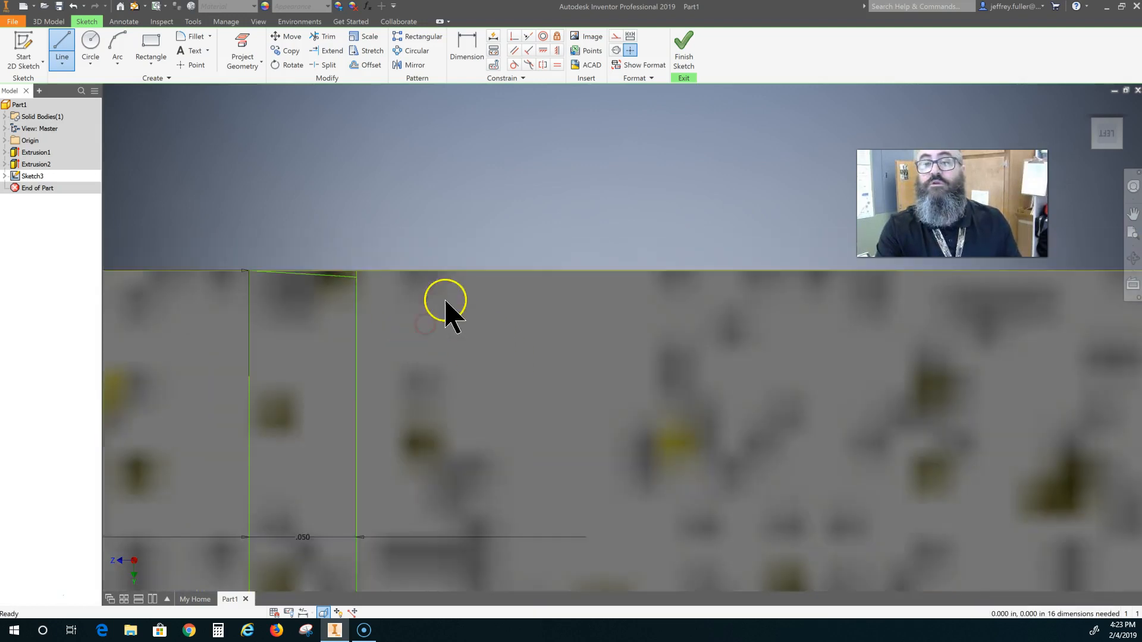
key(Escape)
Move the upper end of the second pair's offset line up onto the wall's upper edge.
scroll(315, 332, down, 6)
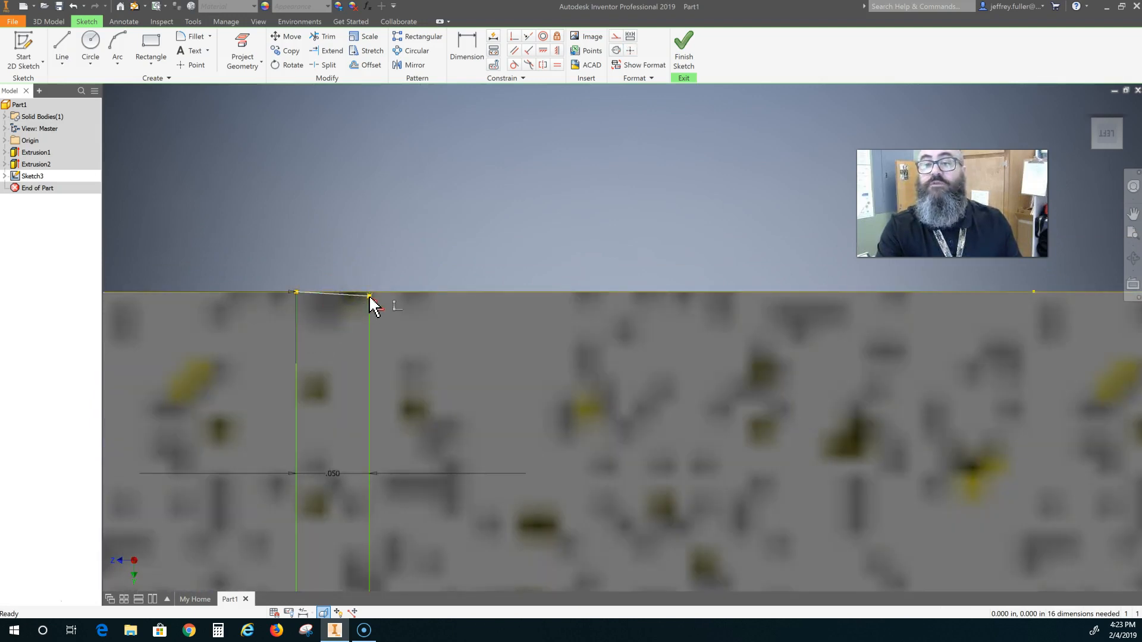
drag(369, 296, 377, 307)
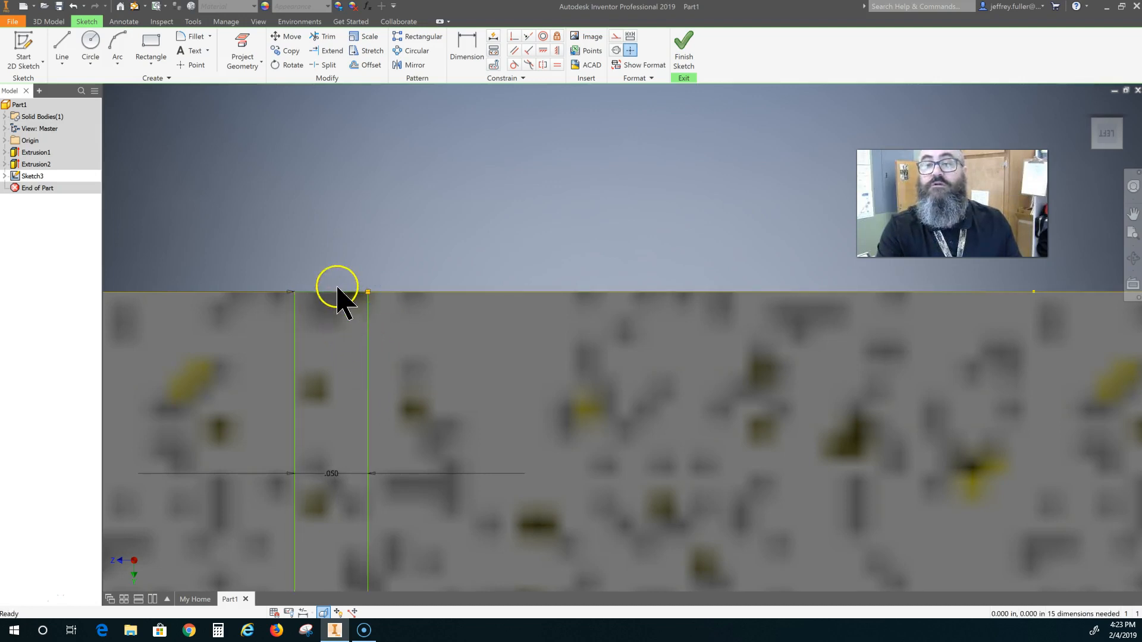
scroll(322, 220, up, 4)
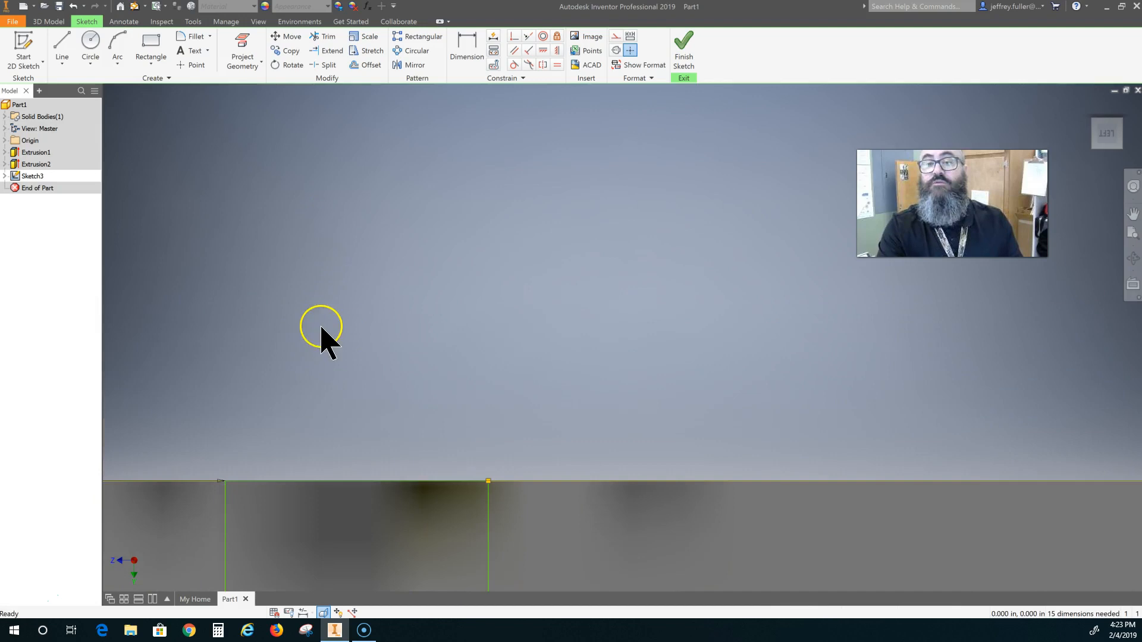
scroll(320, 331, down, 5)
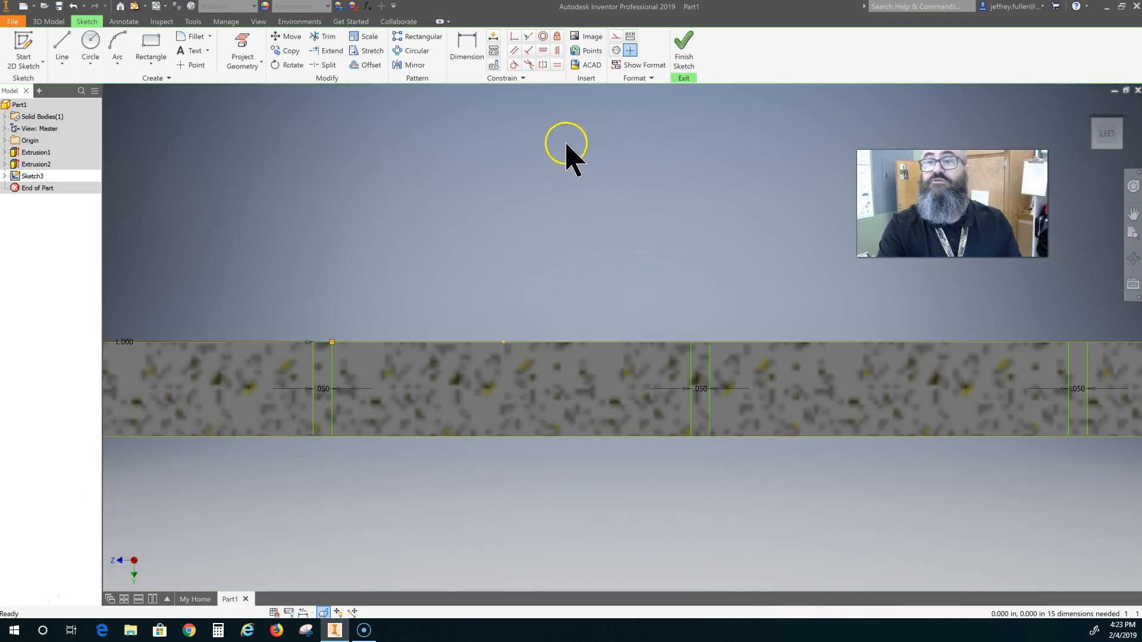
click(66, 46)
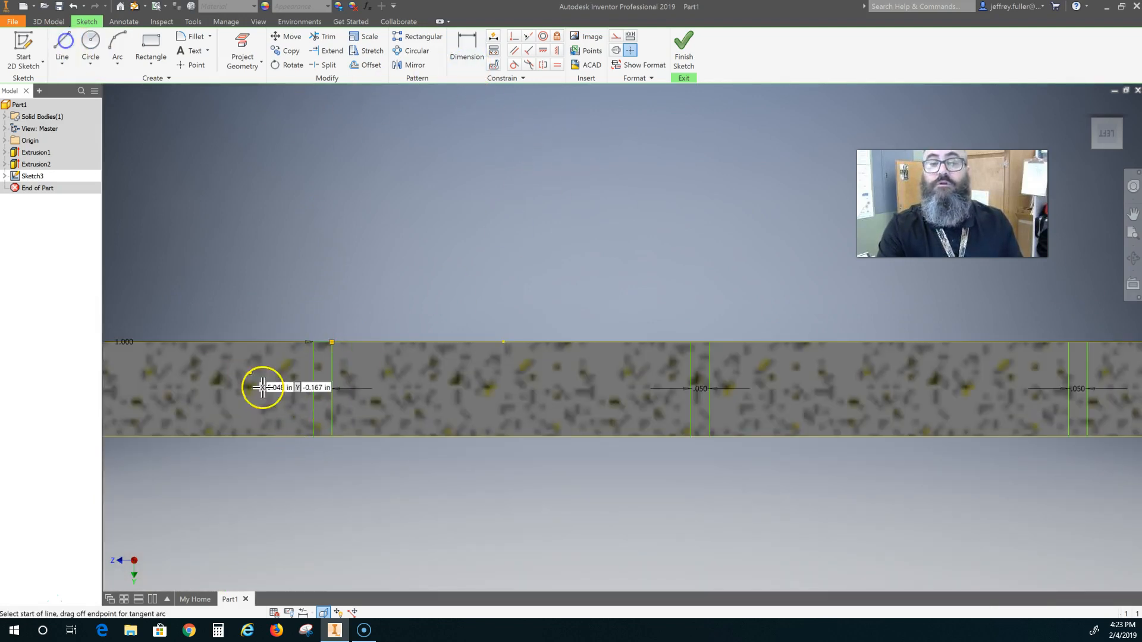
scroll(302, 447, up, 4)
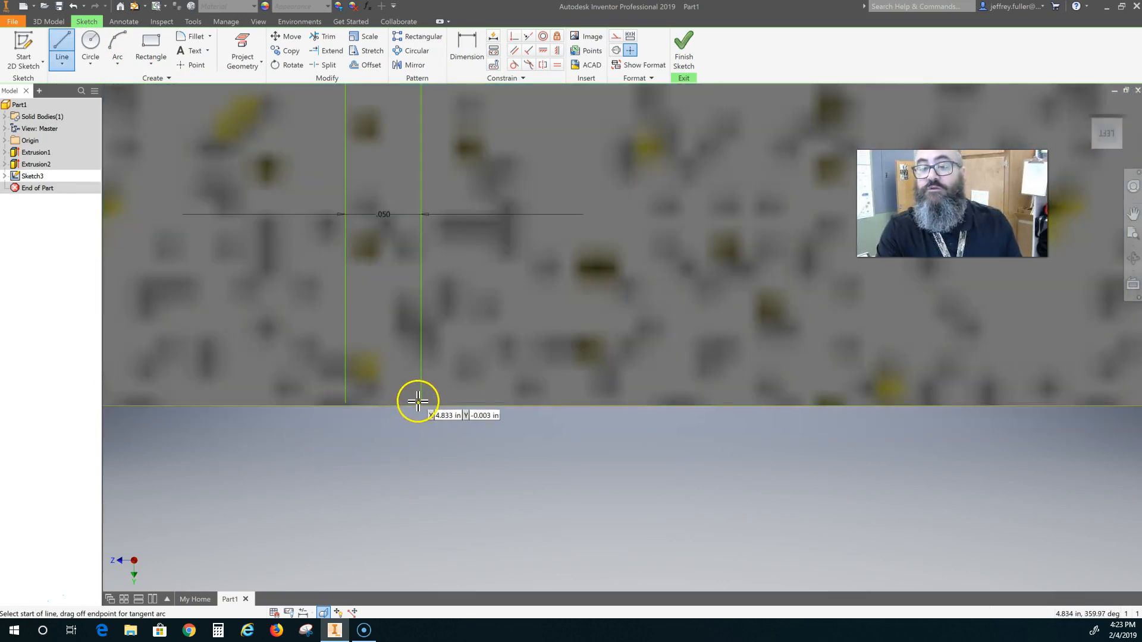
key(Escape)
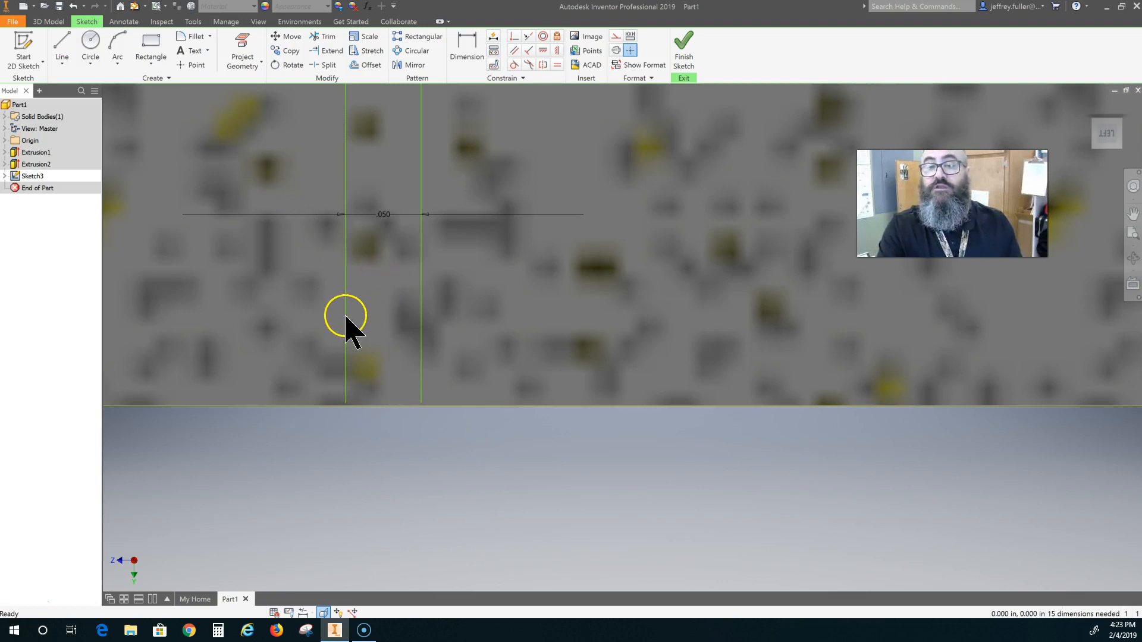
Try to extend the second pair of vertical lines down to the wall's lower edge with the Extend tool.
click(330, 53)
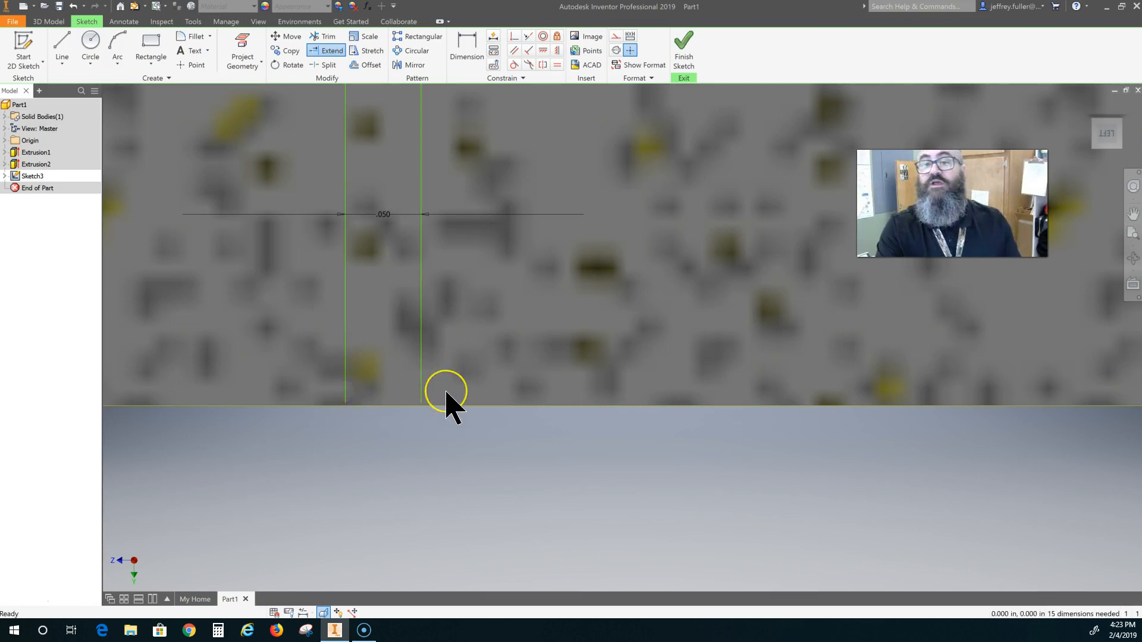
scroll(446, 392, down, 3)
scroll(446, 392, up, 2)
scroll(446, 392, up, 5)
middle_drag(469, 409, 492, 413)
key(Escape)
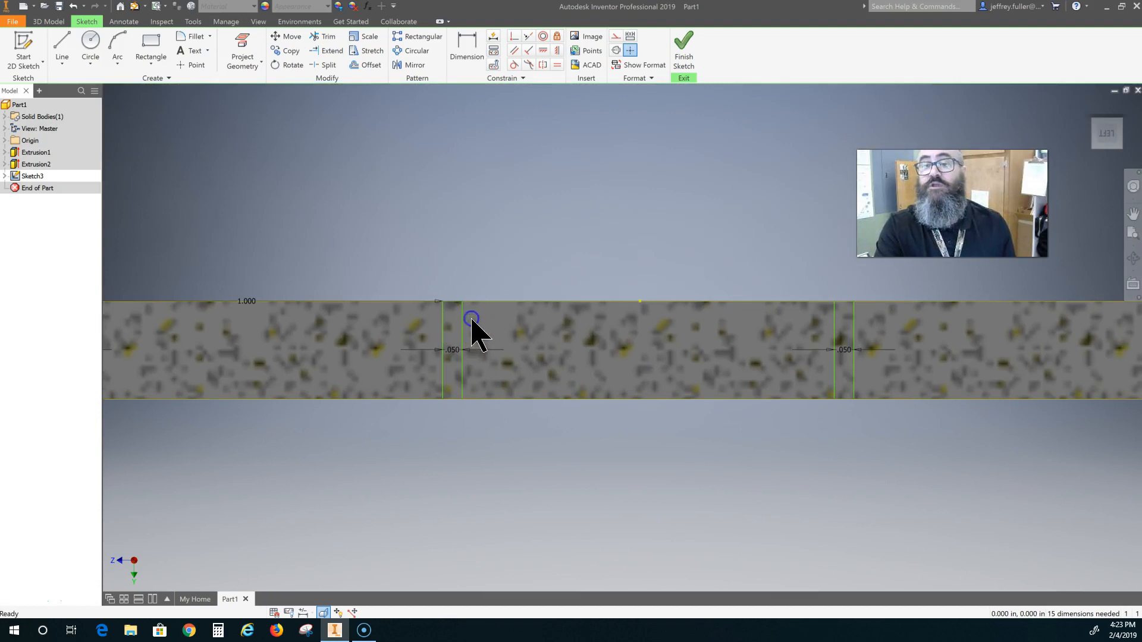
click(420, 345)
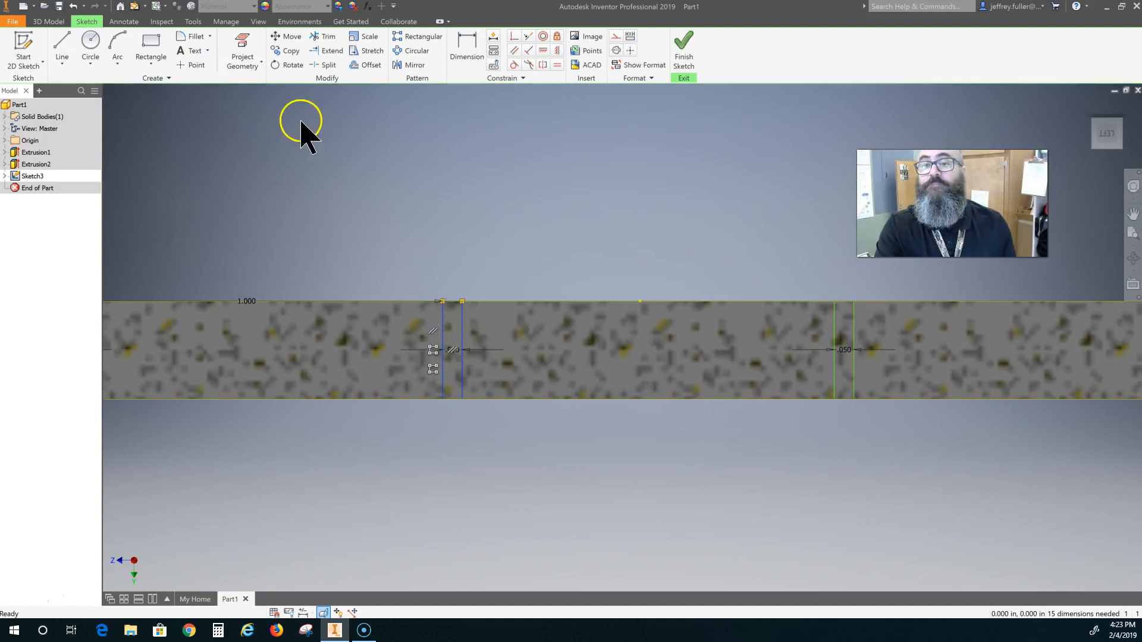
click(327, 52)
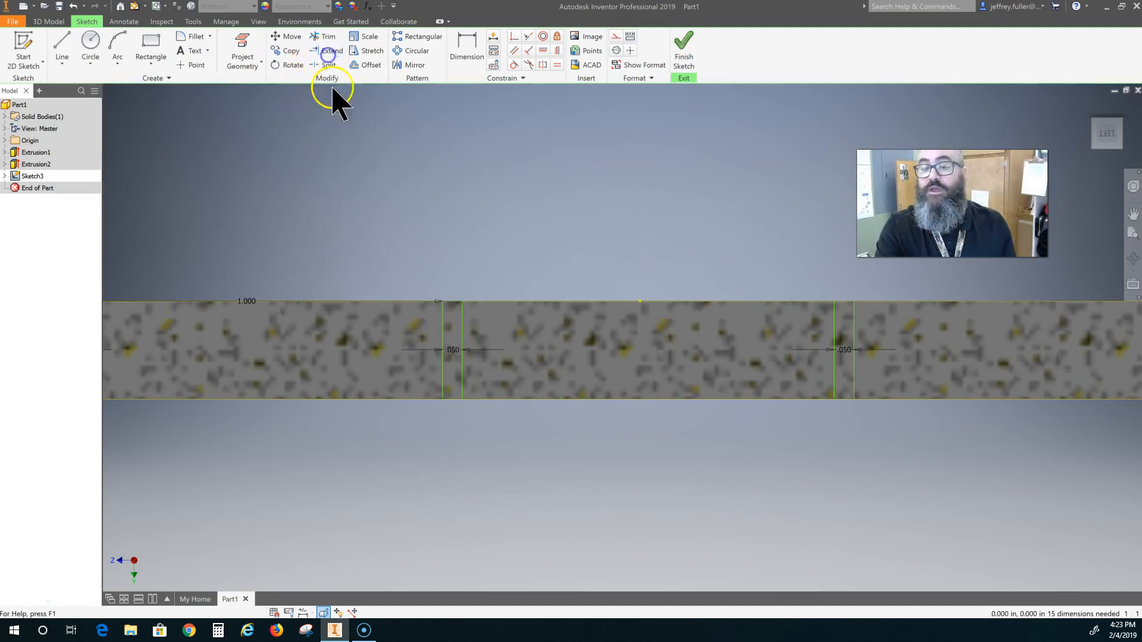
scroll(459, 408, up, 5)
scroll(460, 408, down, 8)
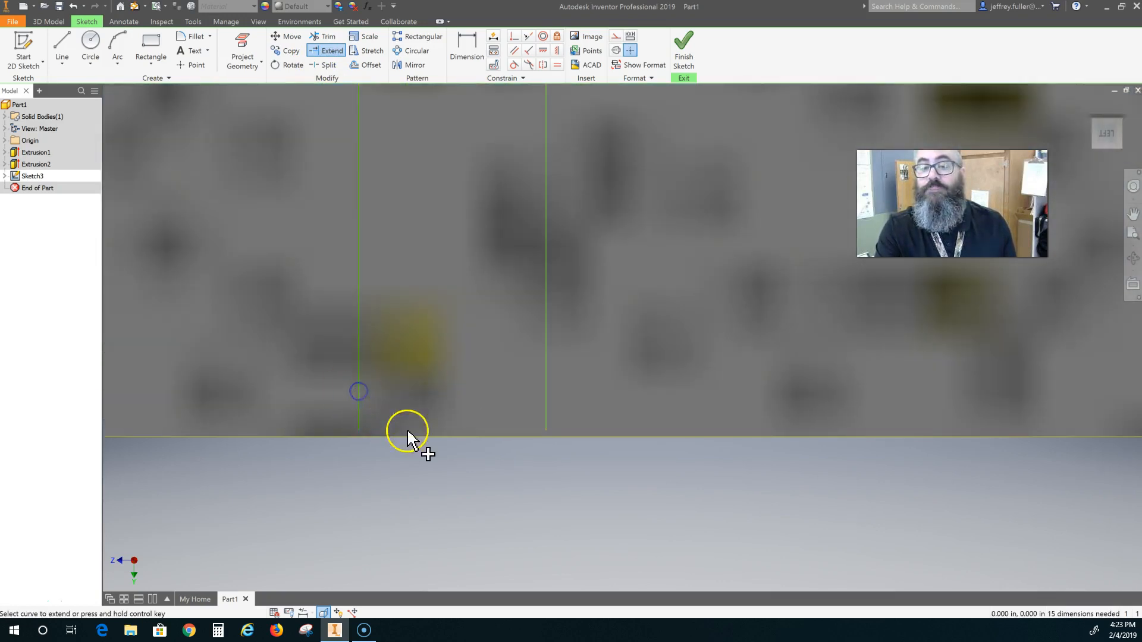
scroll(412, 452, up, 5)
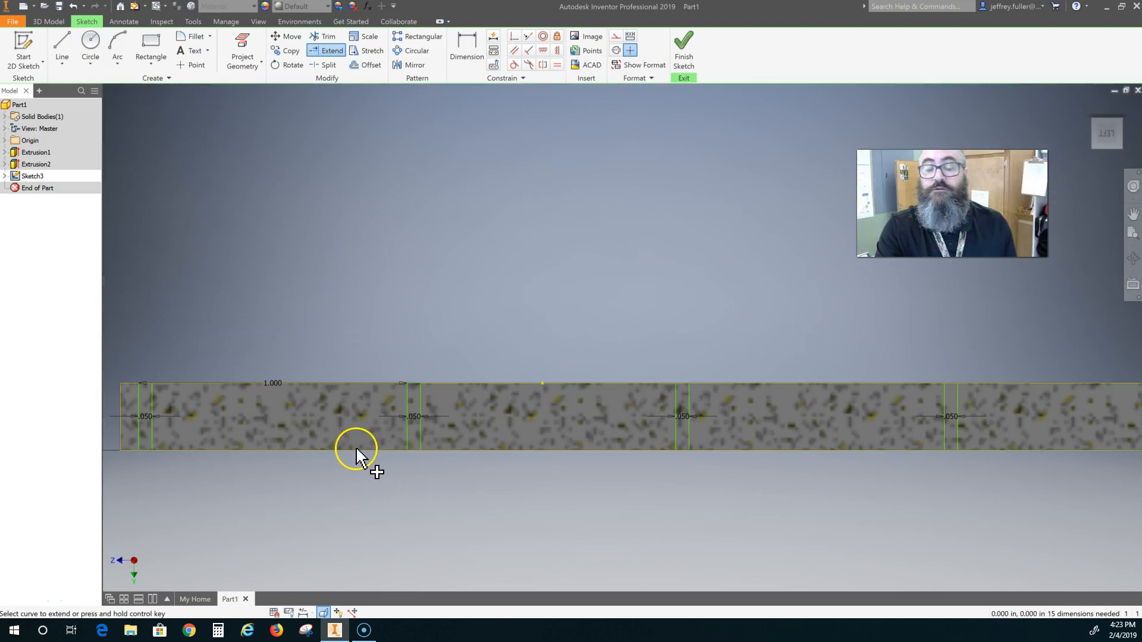
scroll(355, 452, down, 5)
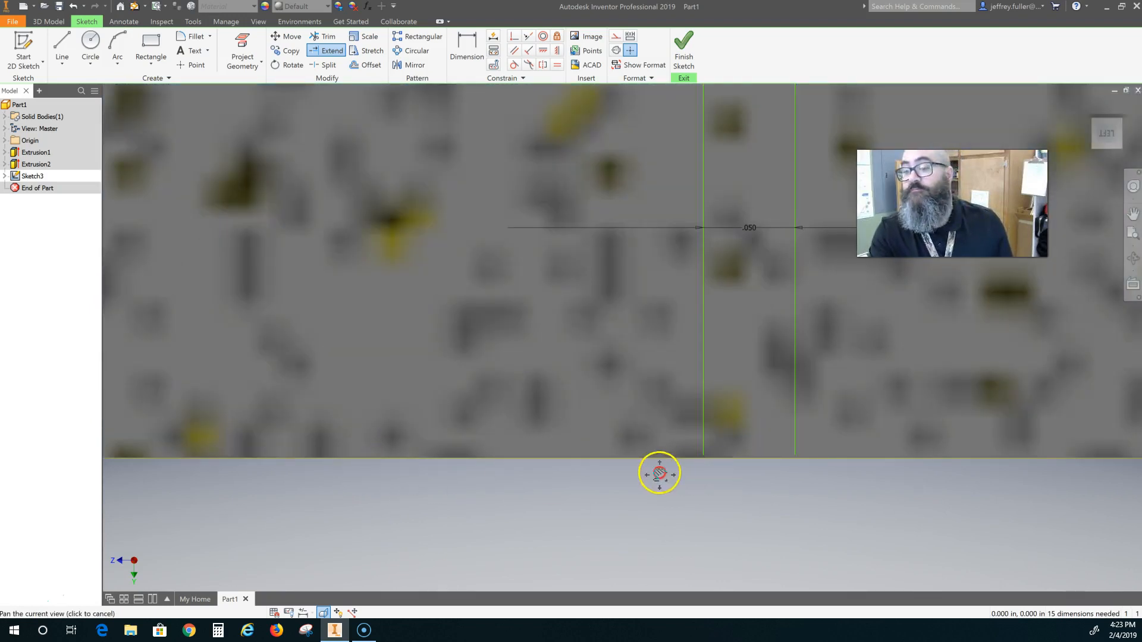
middle_drag(658, 475, 334, 474)
key(Escape)
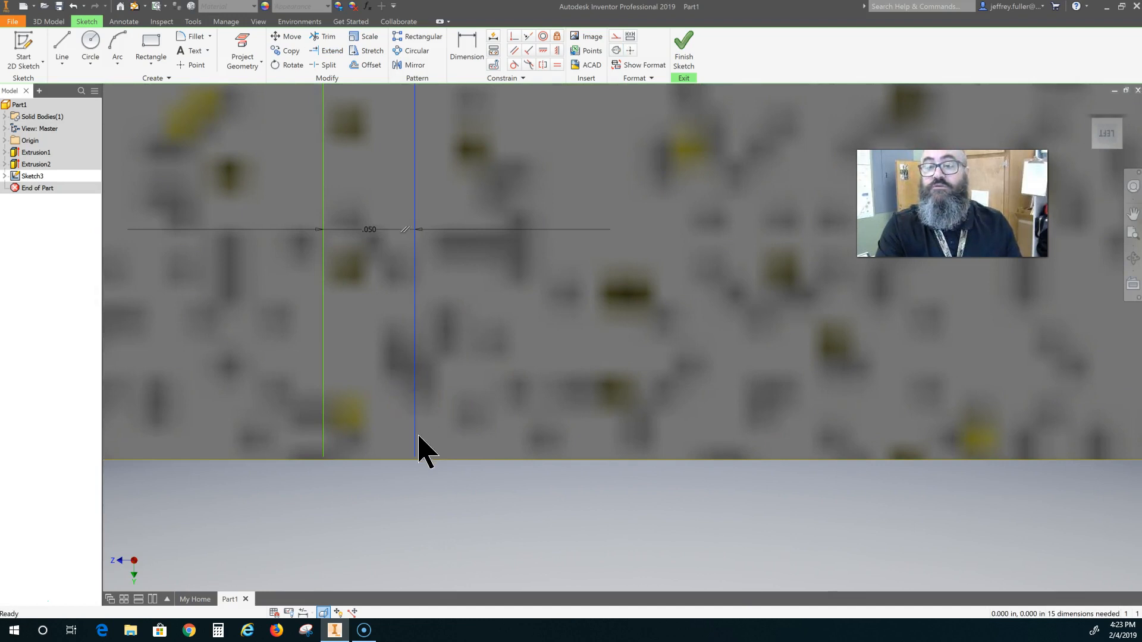
Move the lower ends of both lines in the second vertical pair down onto the wall's lower edge.
mouse_move(415, 455)
mouse_down()
mouse_move(413, 499)
mouse_move(416, 460)
mouse_up()
drag(415, 459, 415, 459)
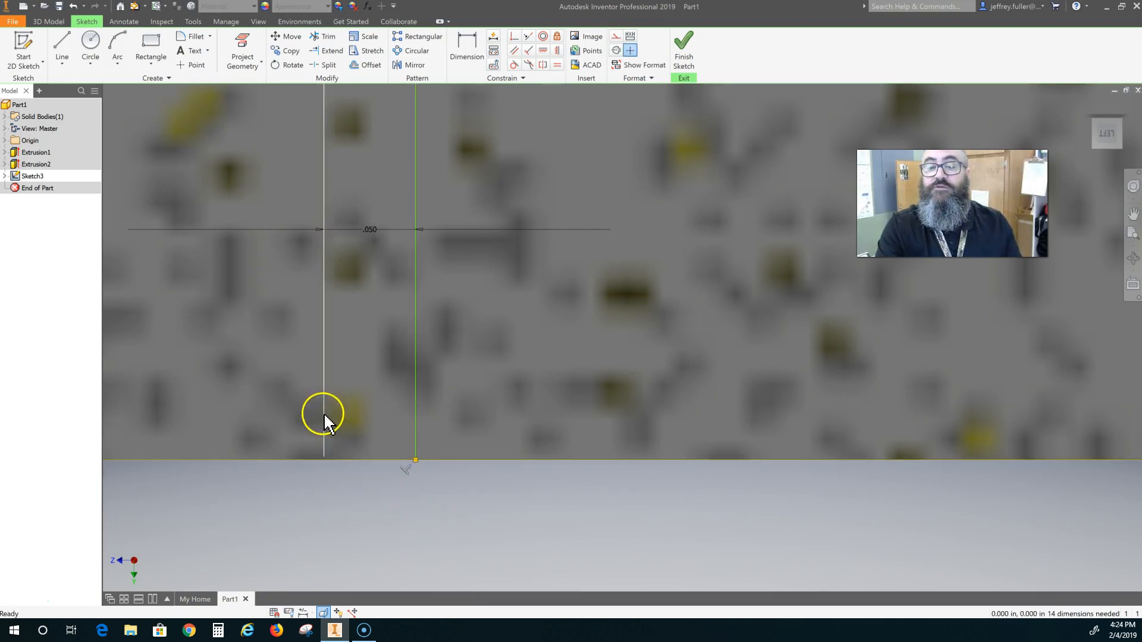
mouse_move(324, 458)
mouse_down()
mouse_move(321, 500)
mouse_move(324, 460)
mouse_up()
scroll(360, 480, down, 2)
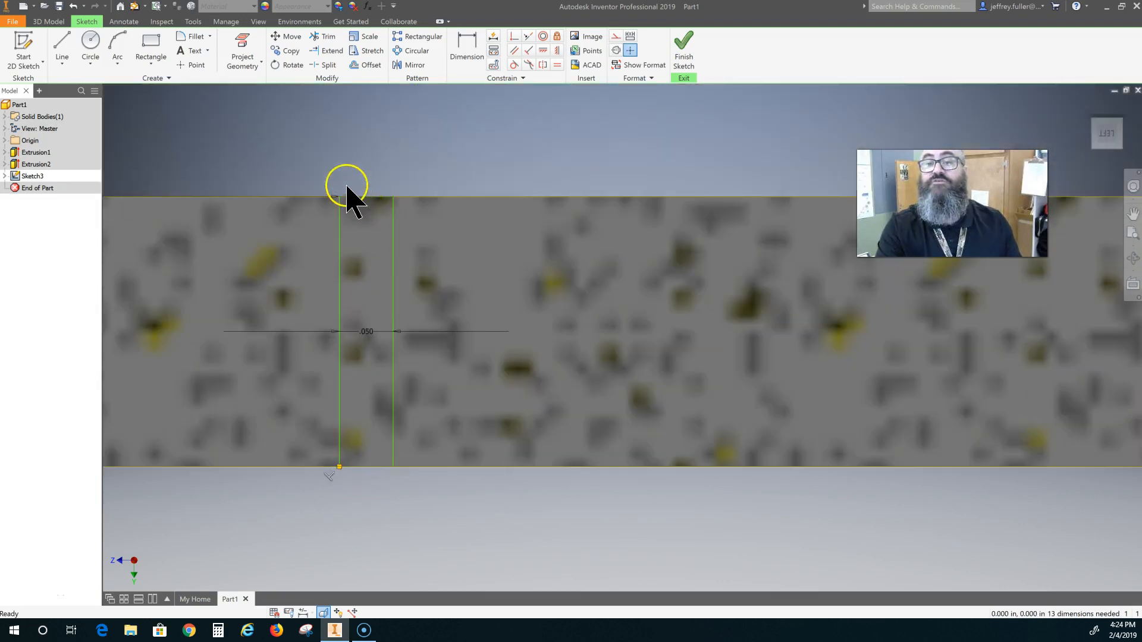
scroll(348, 203, down, 2)
scroll(347, 214, up, 5)
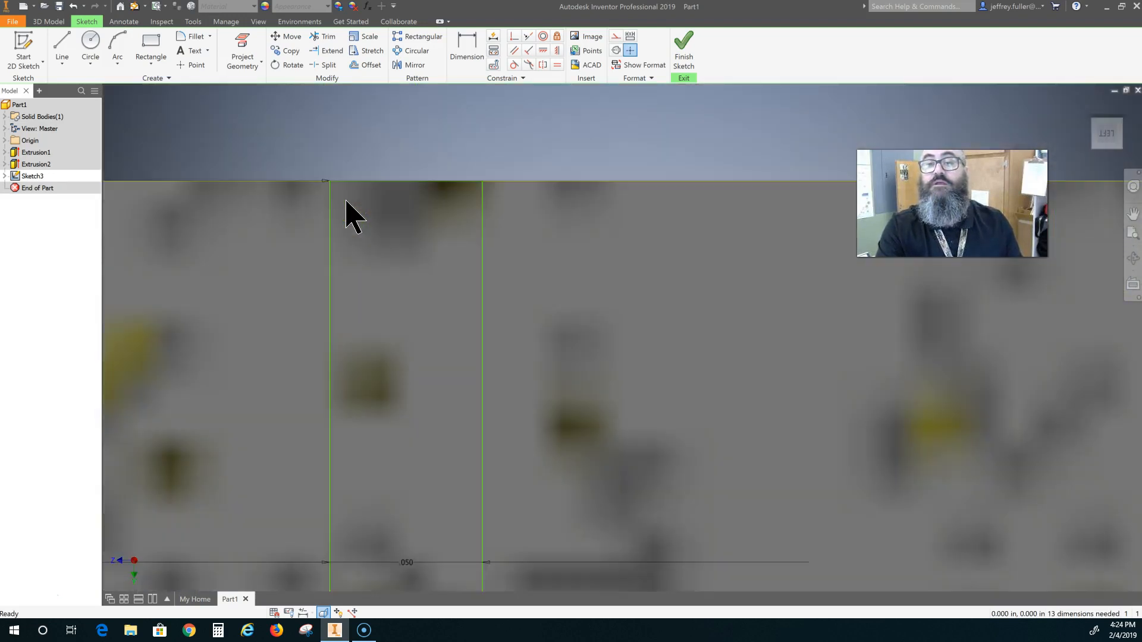
scroll(365, 262, down, 5)
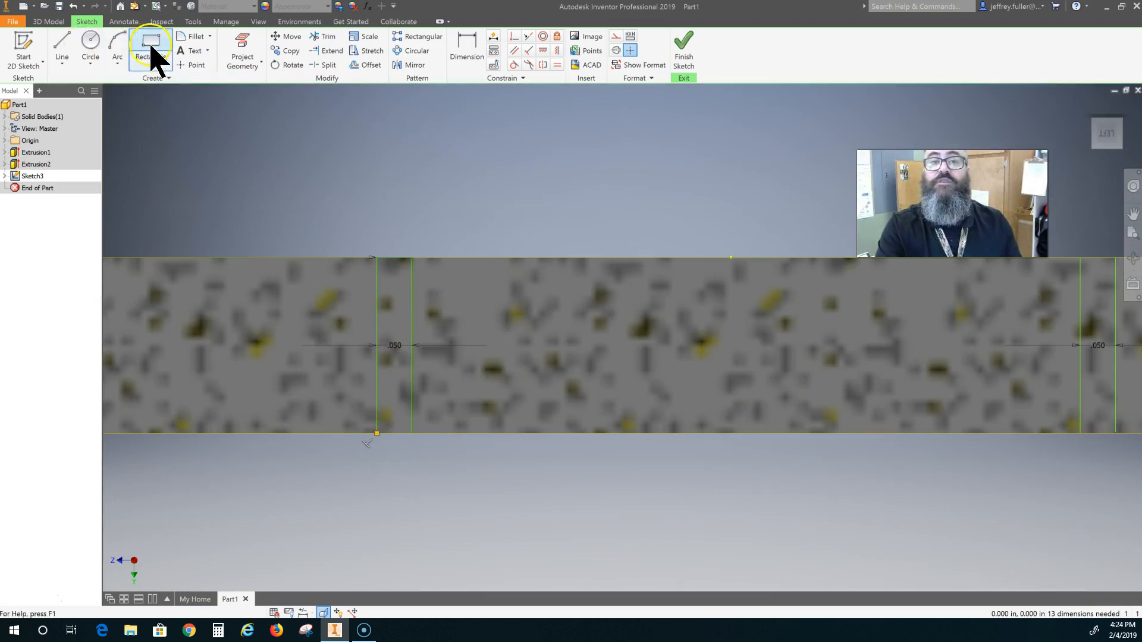
Draw a short line about 0.05 in long joining the lower ends of the second pair of vertical lines.
click(59, 45)
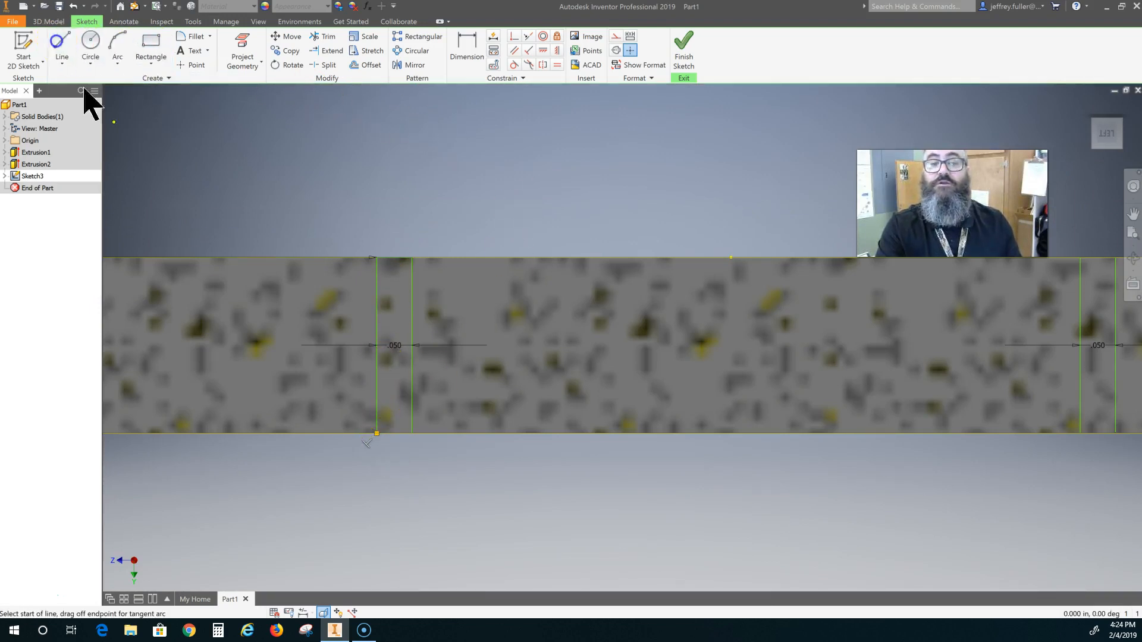
click(376, 433)
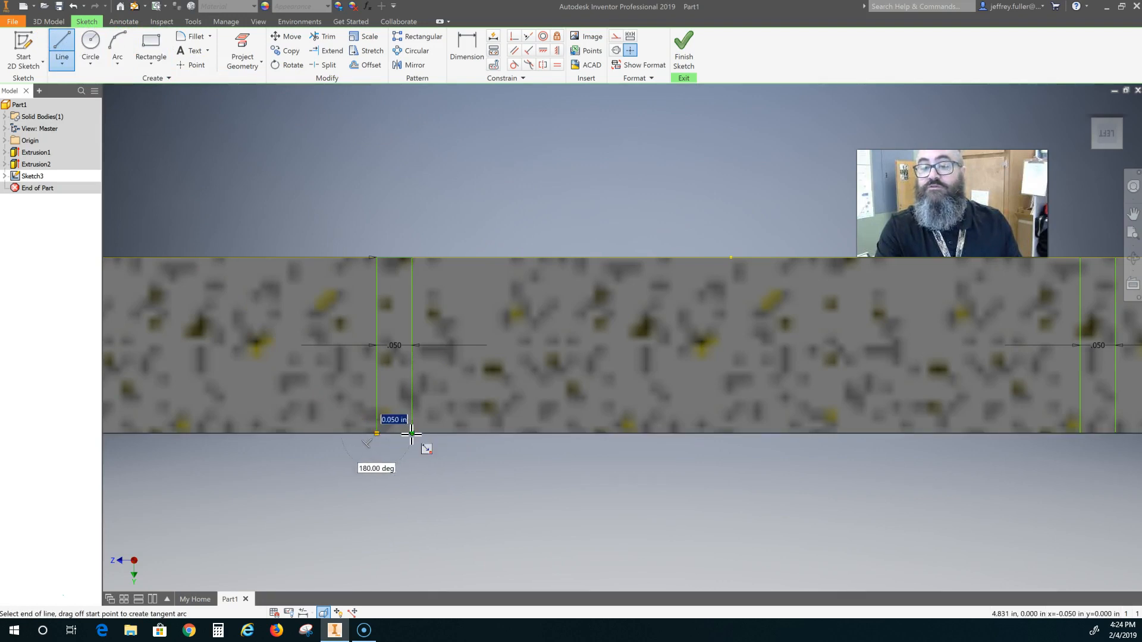
click(411, 434)
key(Escape)
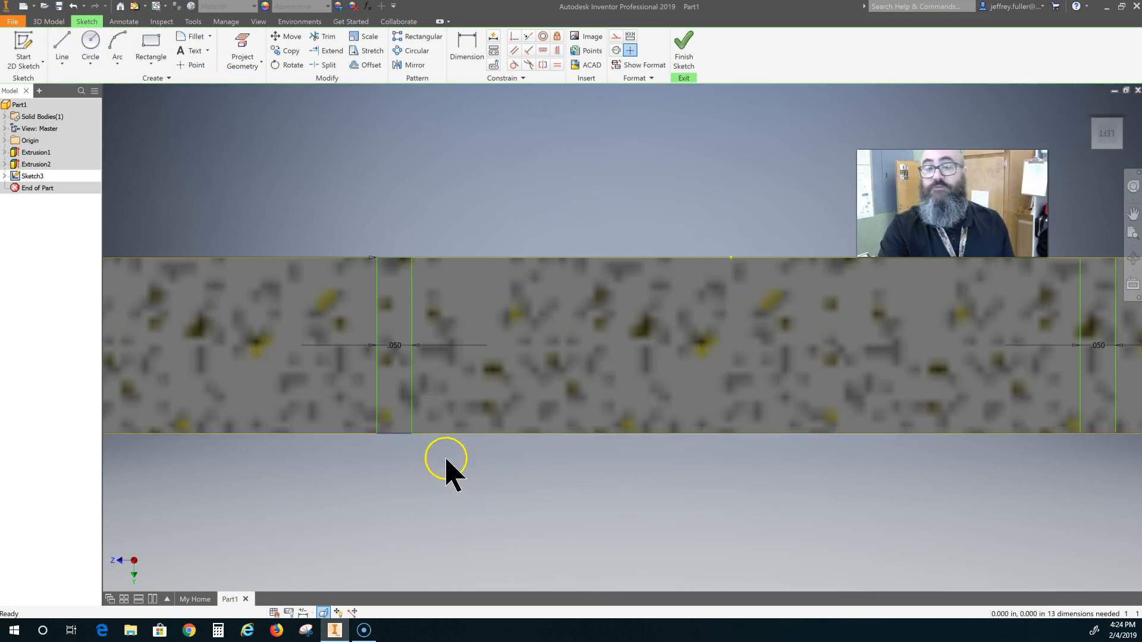
Delete the offset line of the first vertical pair and suppress that pair's remaining pattern line.
scroll(446, 459, up, 5)
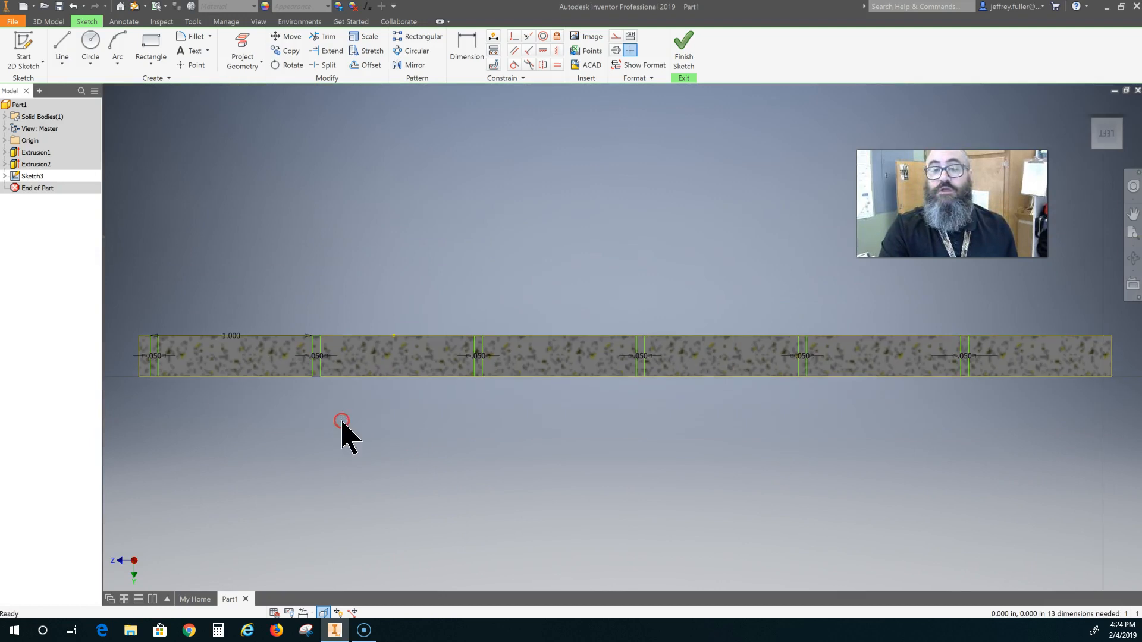
right_click(158, 372)
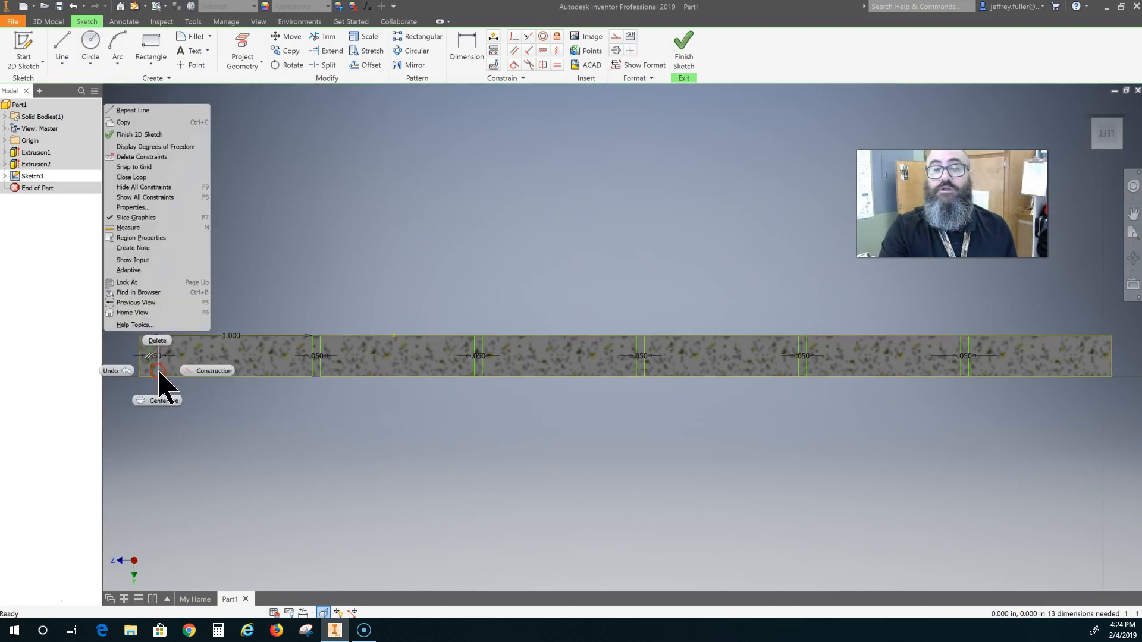
click(157, 340)
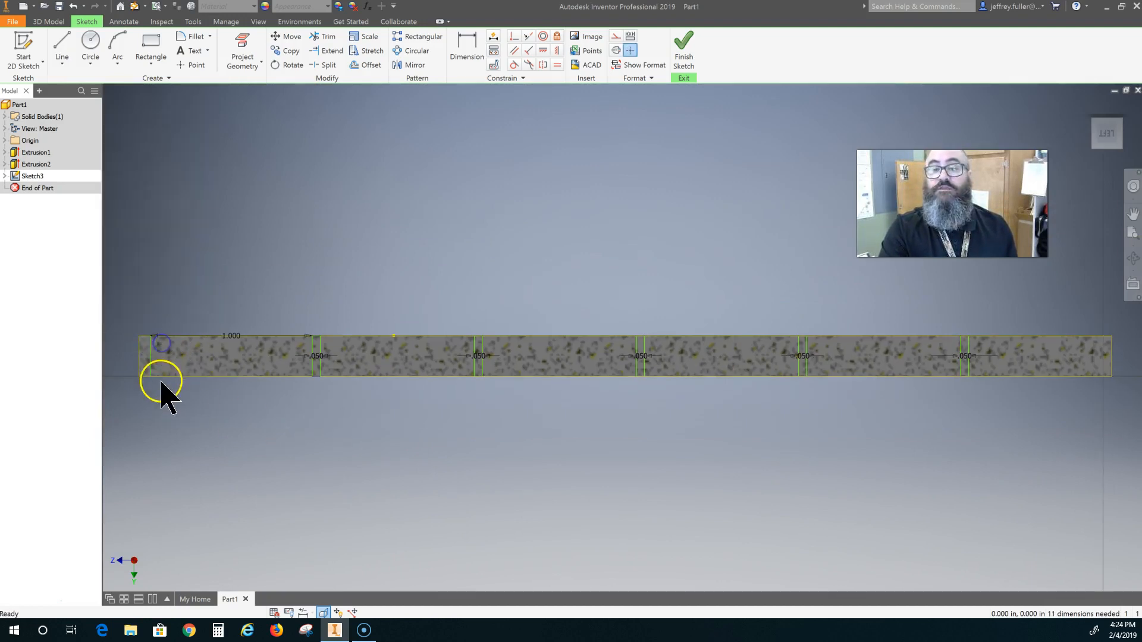
right_click(151, 362)
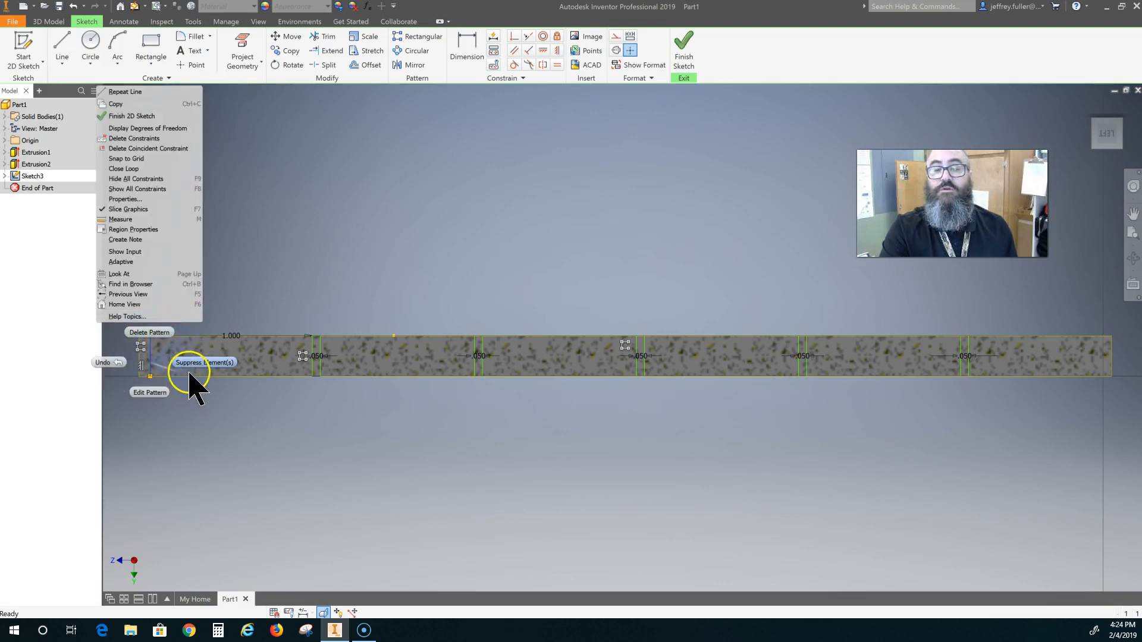
click(200, 362)
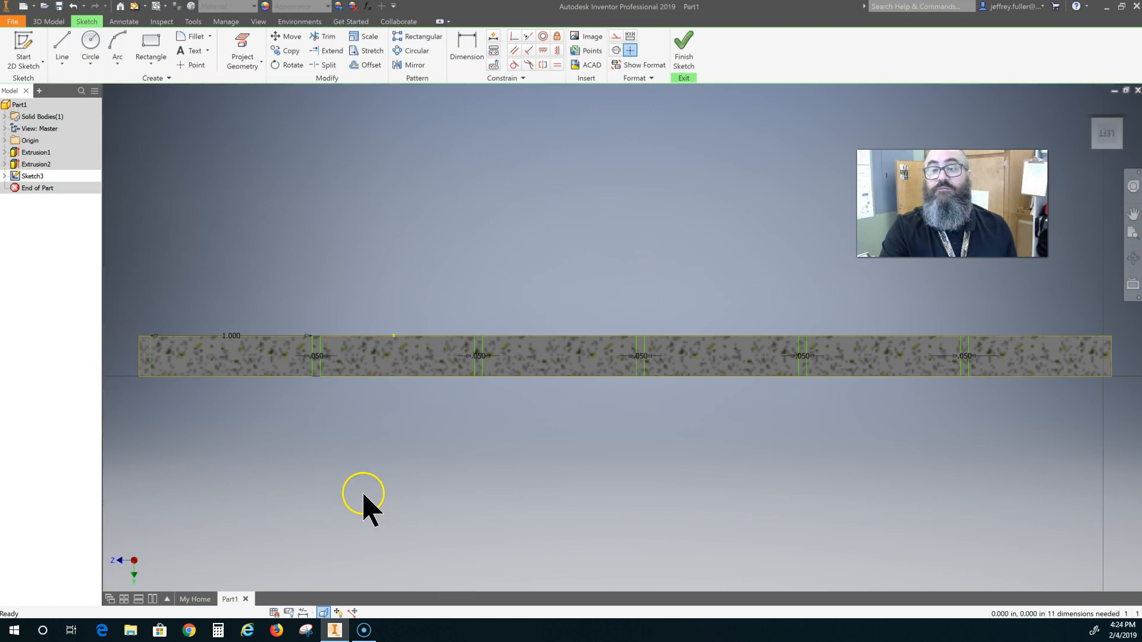
Finish the sketch of paired divider lines on the frame's inner wall.
mouse_move(470, 467)
middle_down()
mouse_move(390, 453)
mouse_move(566, 433)
middle_up()
middle_drag(558, 479, 426, 474)
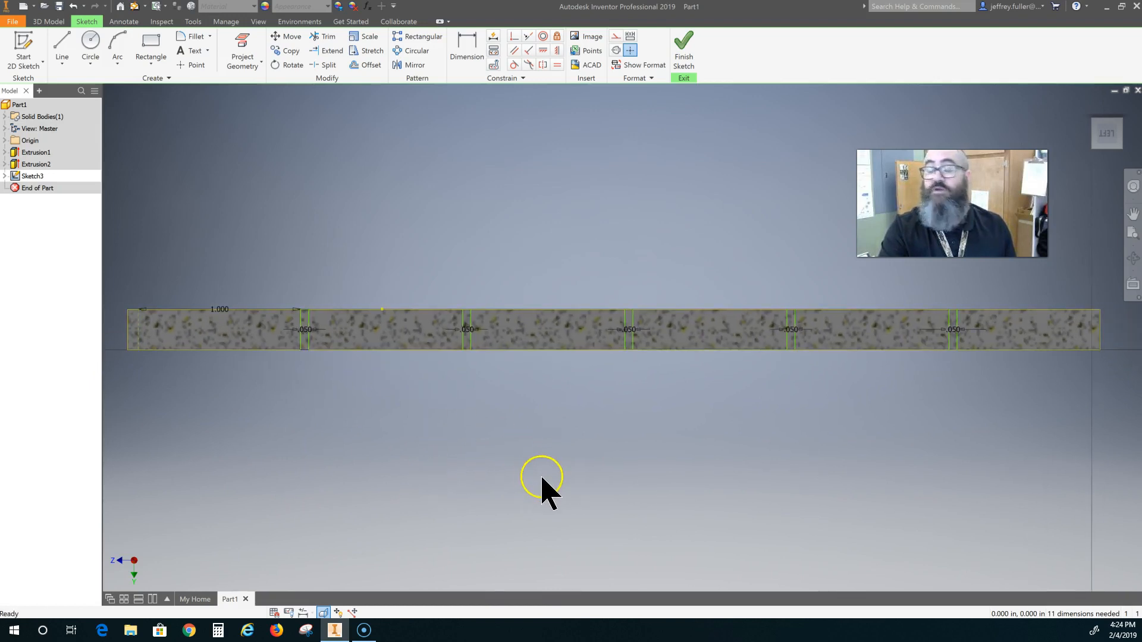
click(684, 50)
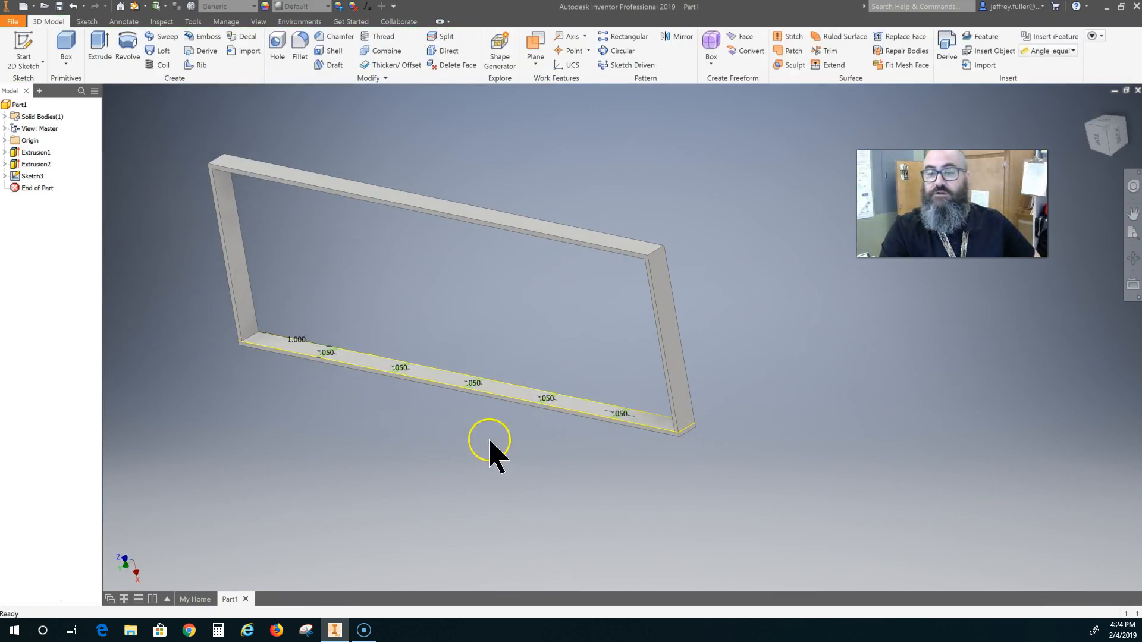
middle_drag(349, 458, 366, 479)
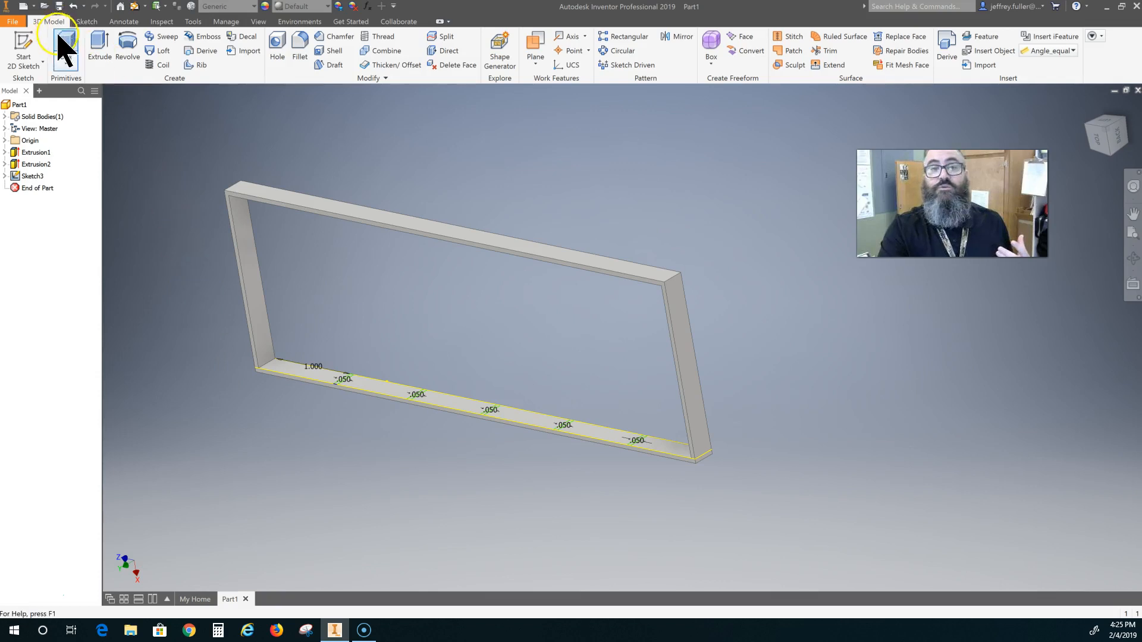
click(98, 48)
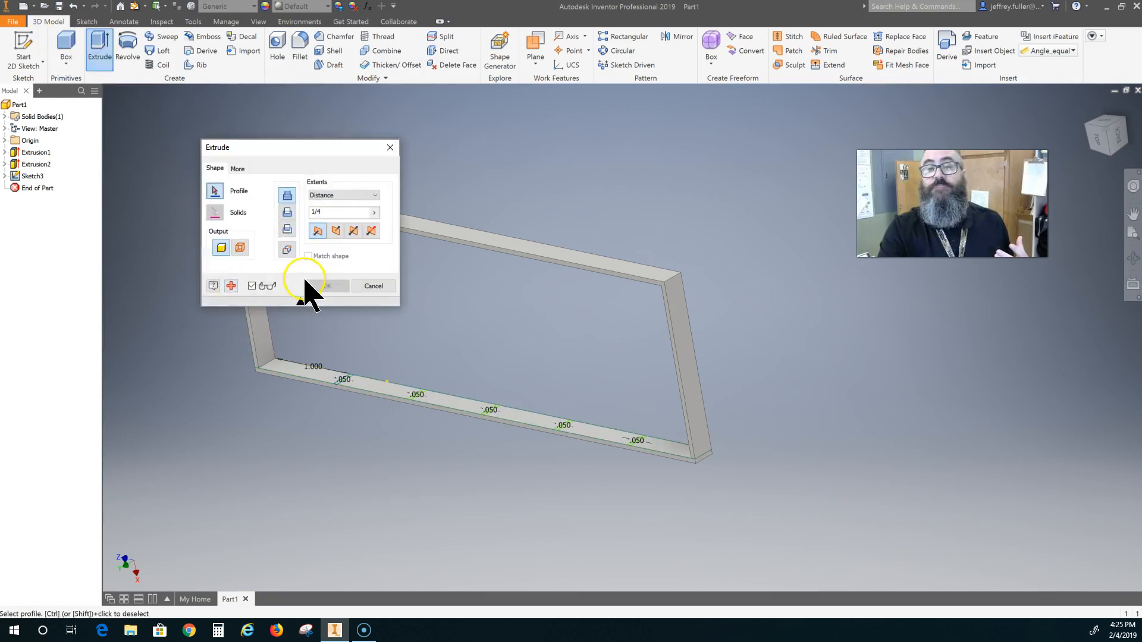
scroll(316, 408, up, 4)
scroll(315, 405, down, 6)
click(393, 344)
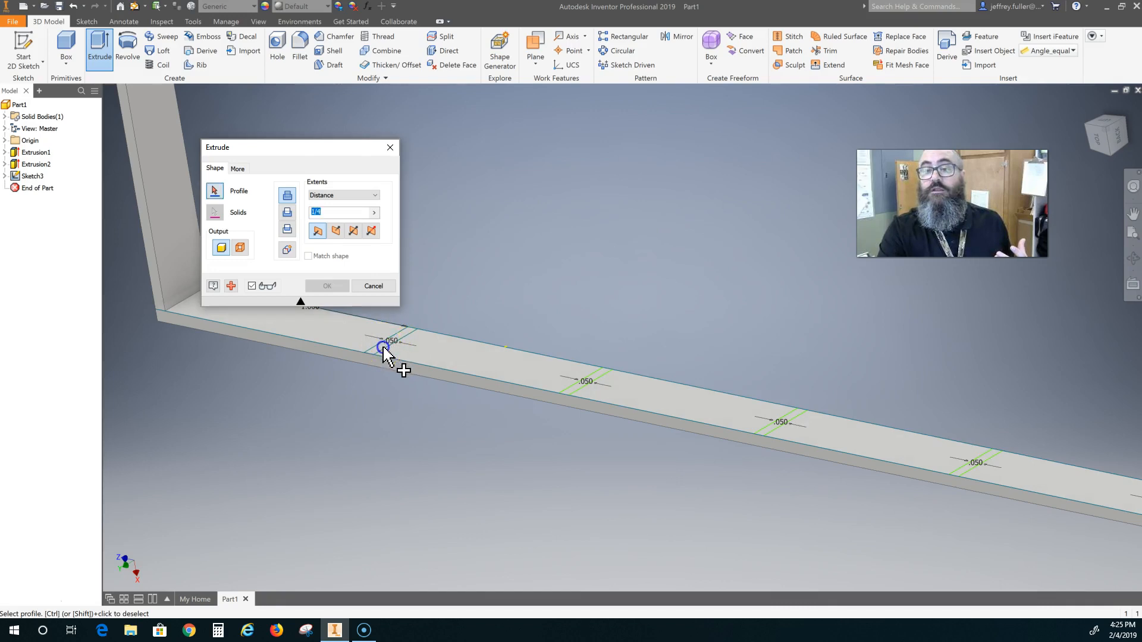
click(383, 347)
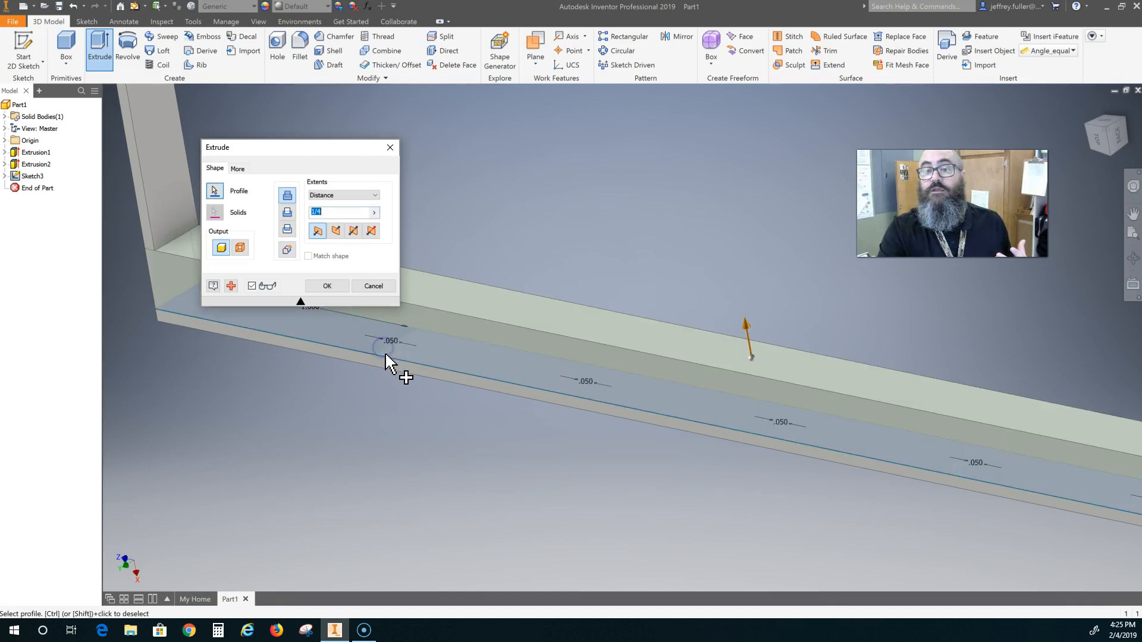
click(373, 286)
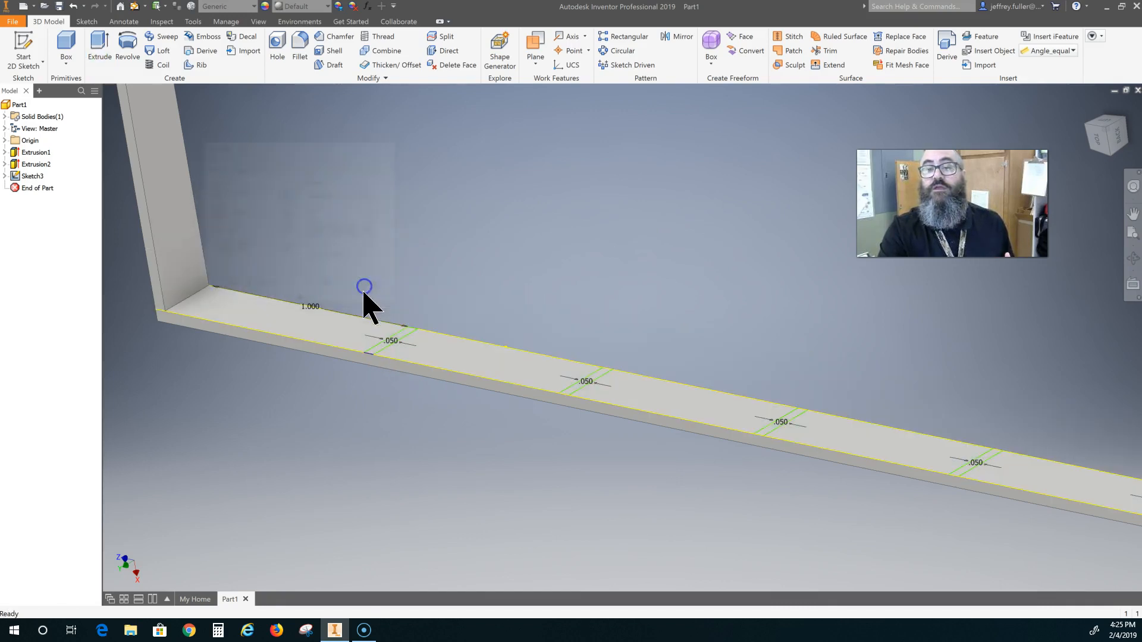
Extrude the closed strip between the second pair of lines across the frame up to the opposite long wall.
click(98, 56)
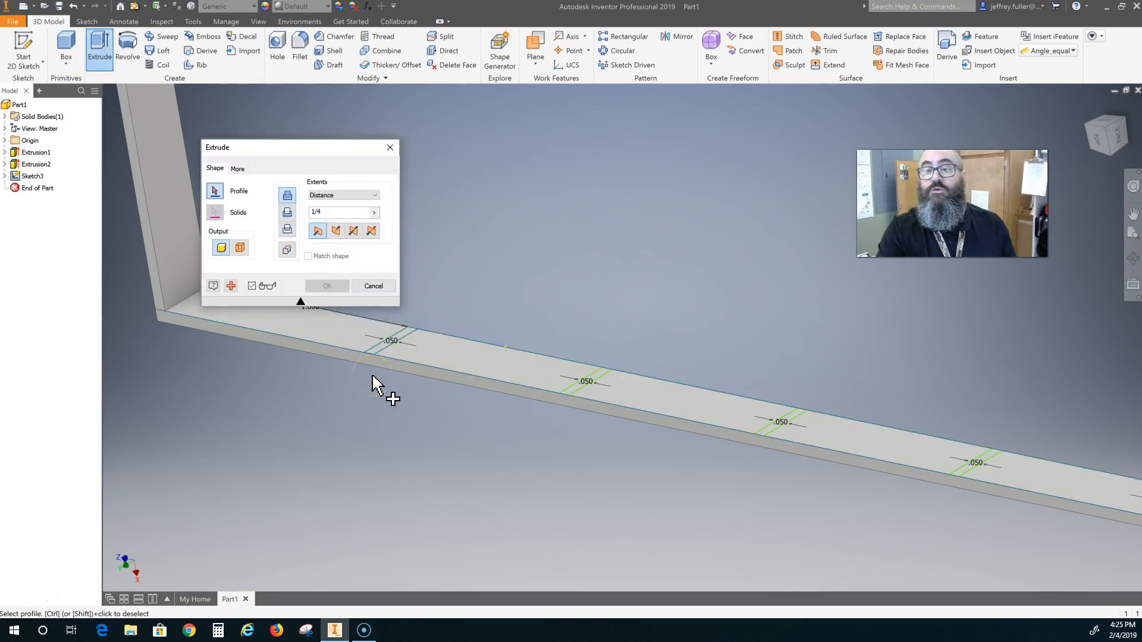
scroll(373, 383, down, 5)
scroll(375, 384, up, 8)
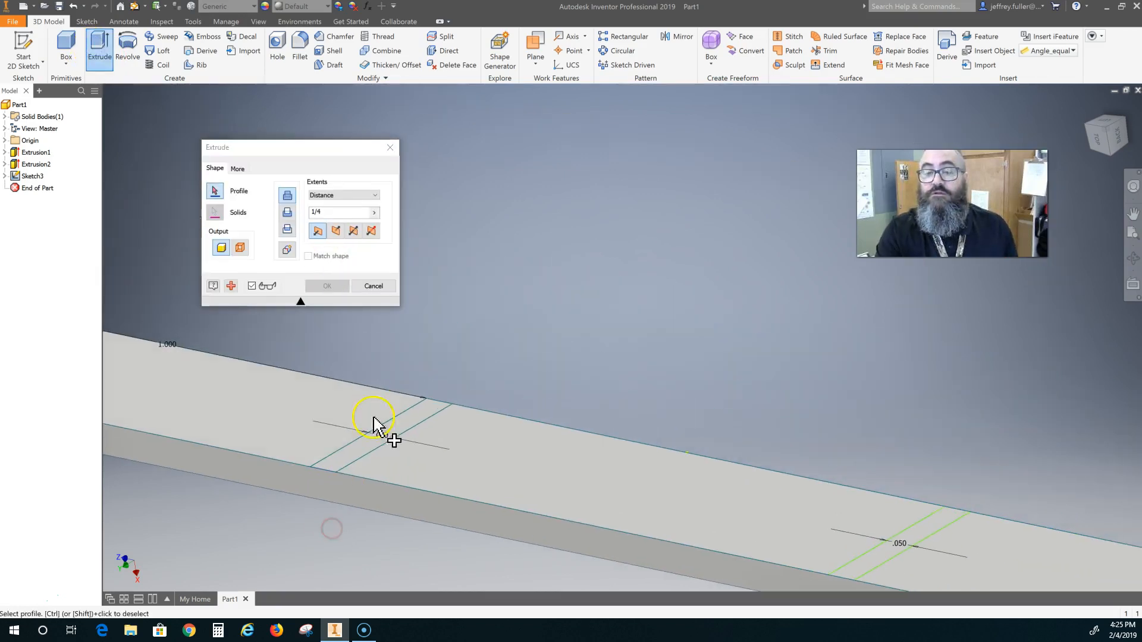
click(373, 458)
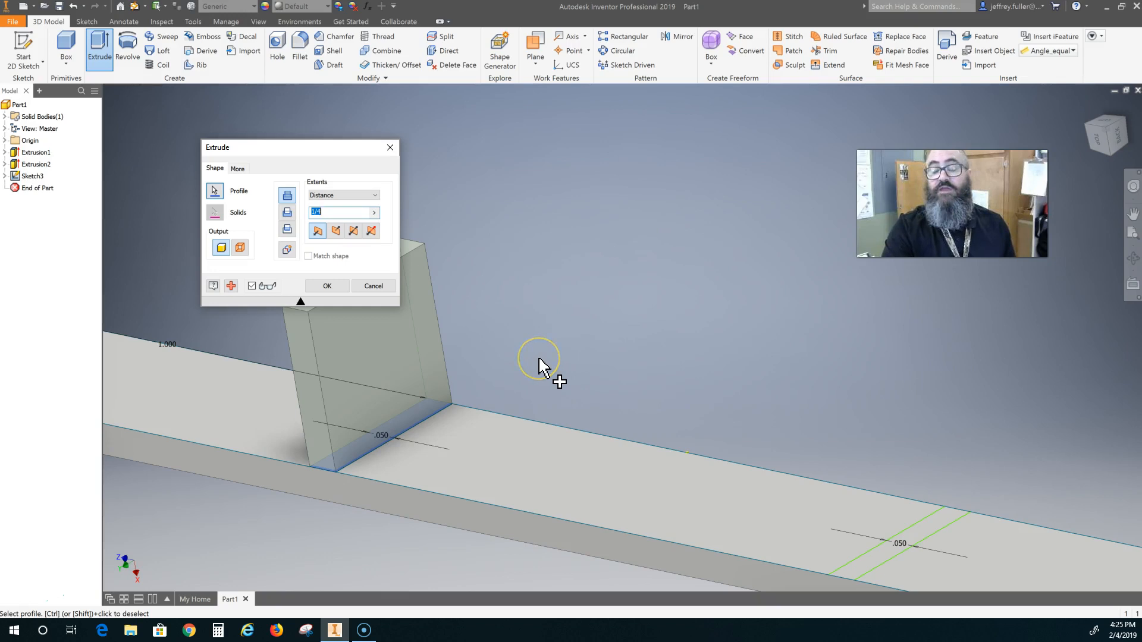
scroll(437, 396, down, 2)
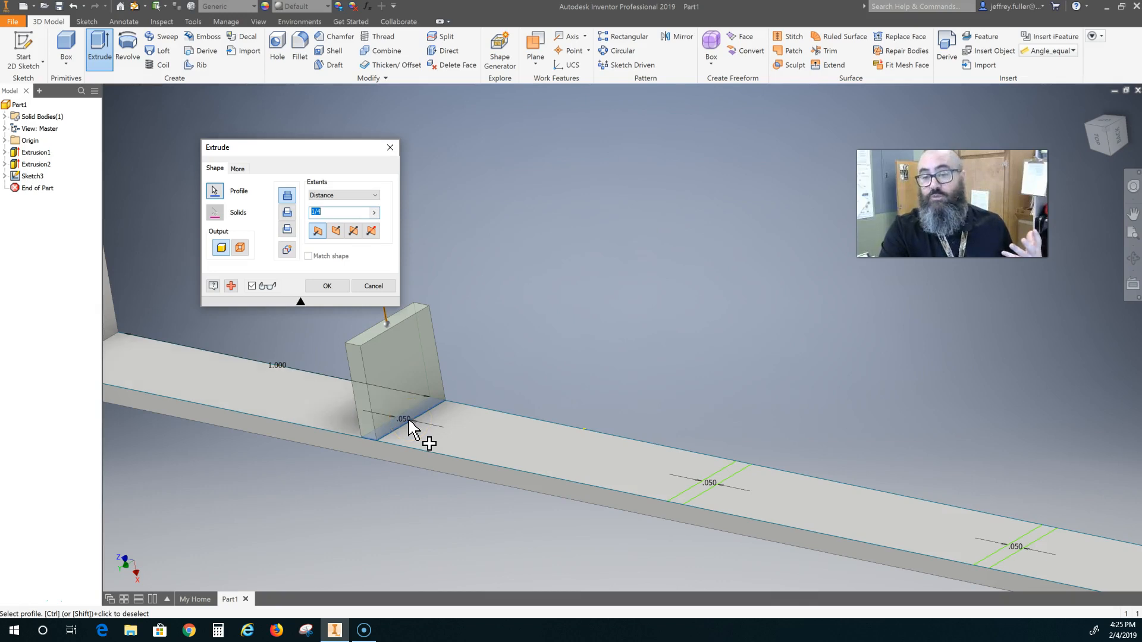
middle_drag(575, 461, 357, 458)
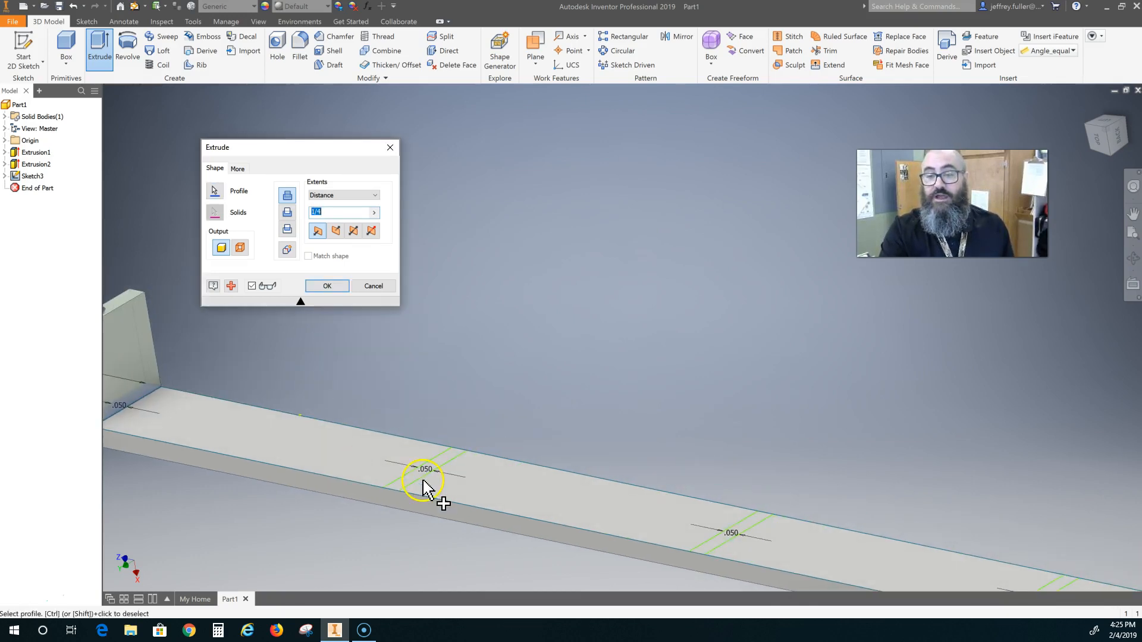
scroll(417, 485, down, 5)
scroll(416, 485, up, 8)
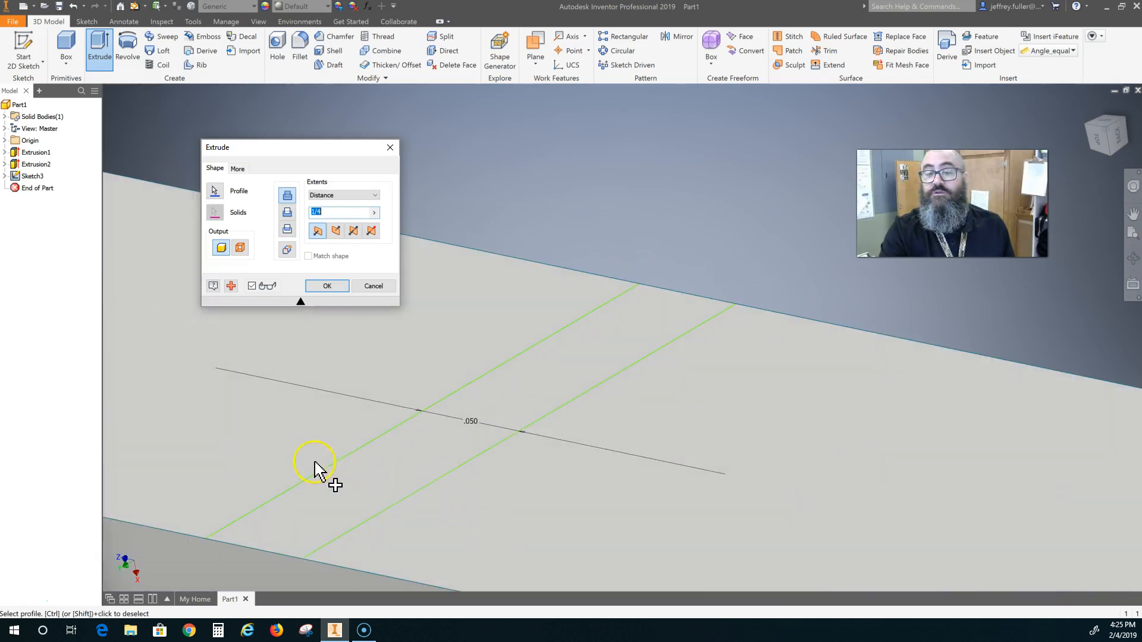
scroll(343, 465, down, 6)
middle_drag(281, 510, 523, 541)
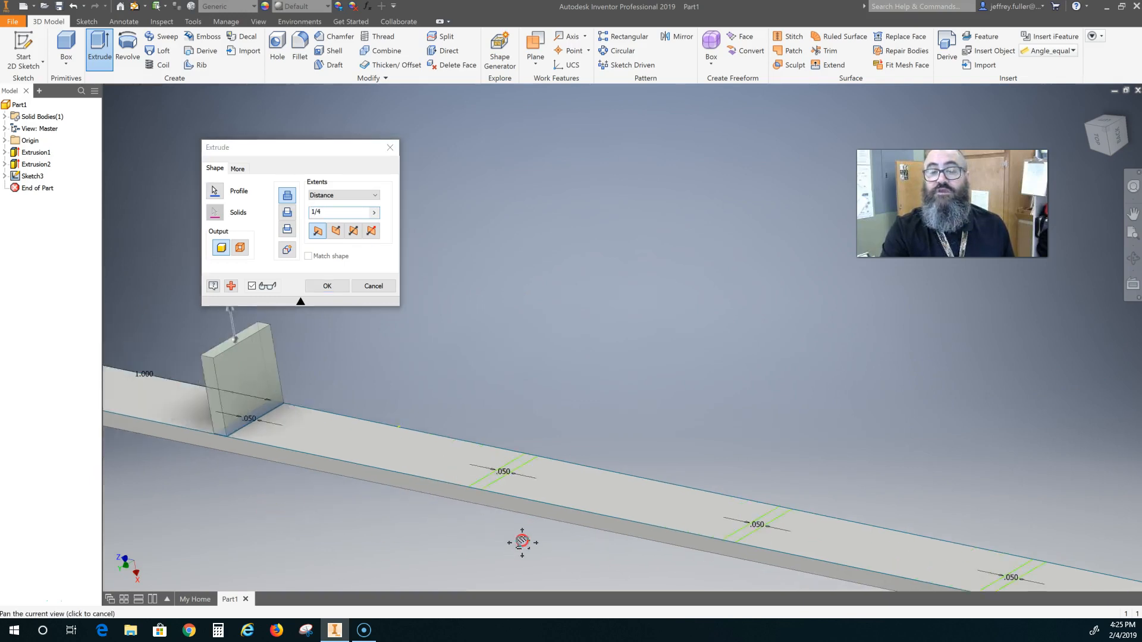
scroll(526, 513, down, 5)
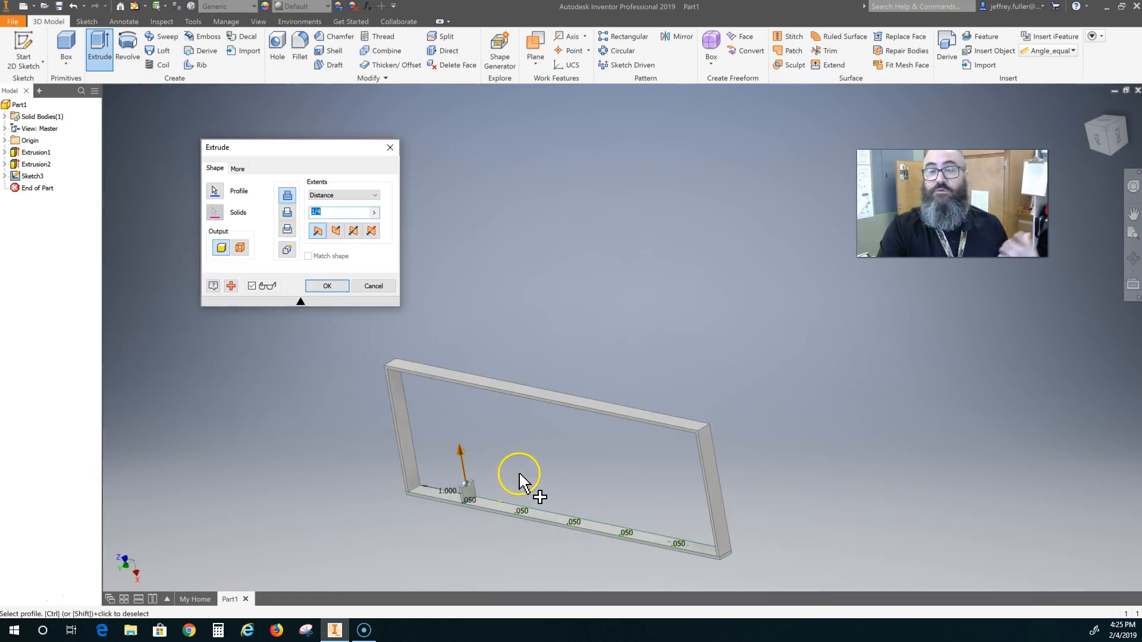
click(459, 451)
click(467, 484)
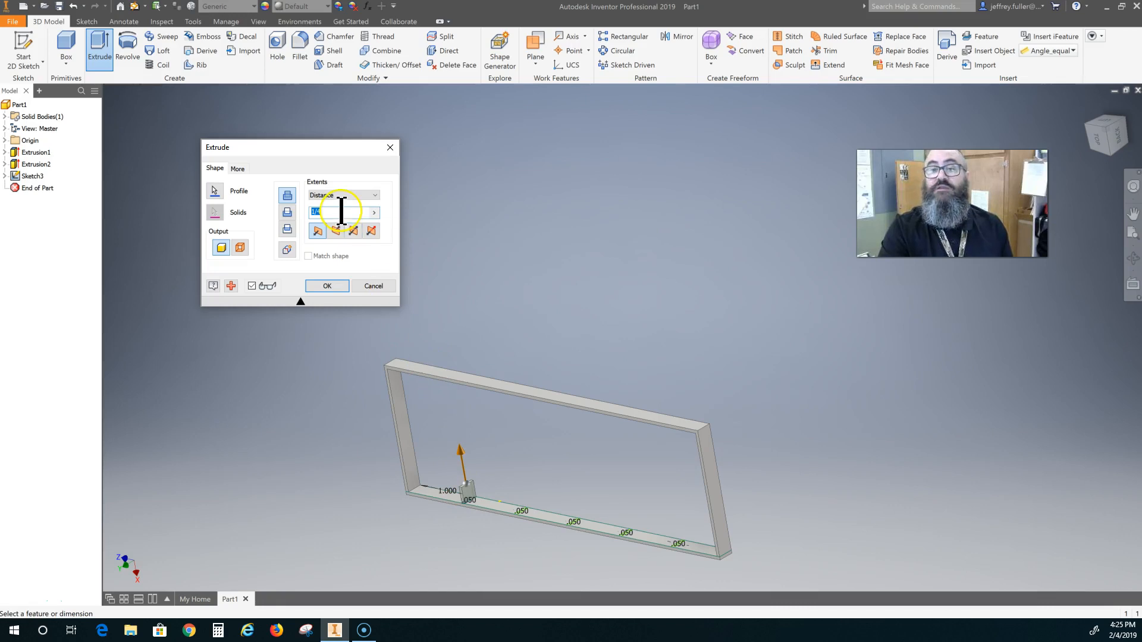
click(359, 195)
click(357, 213)
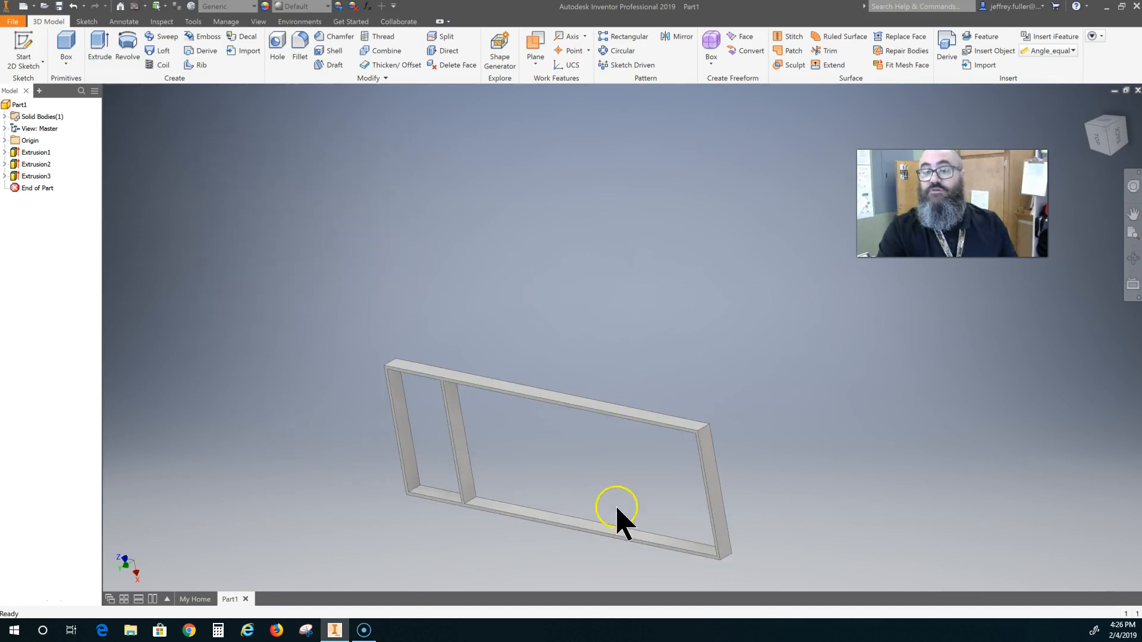
key(F4)
drag(413, 526, 465, 497)
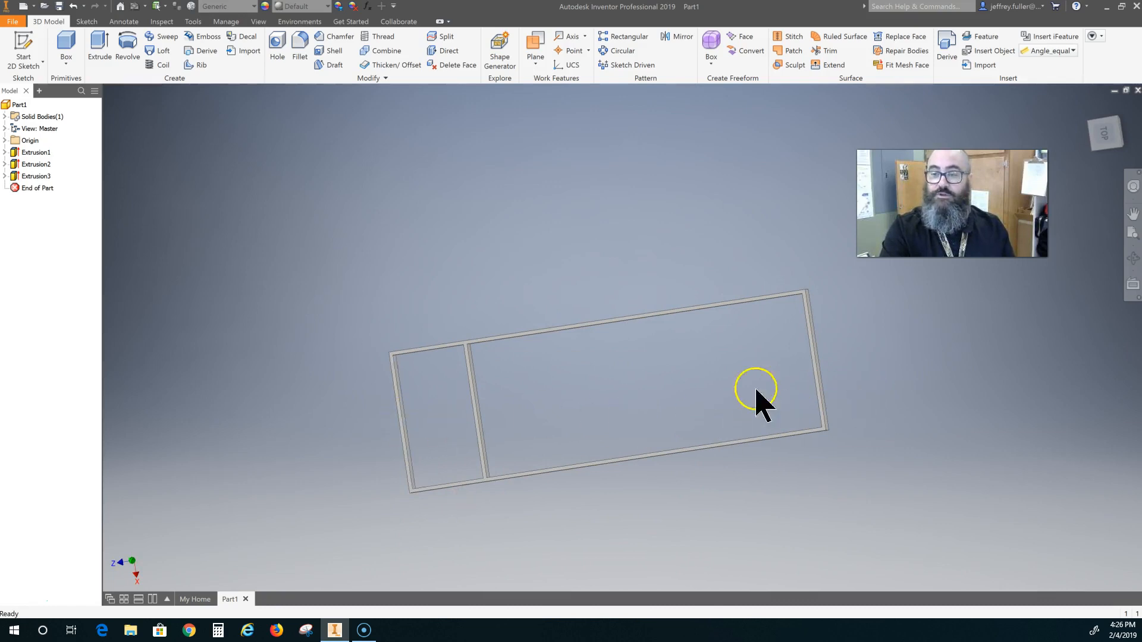
key(F4)
drag(704, 520, 585, 521)
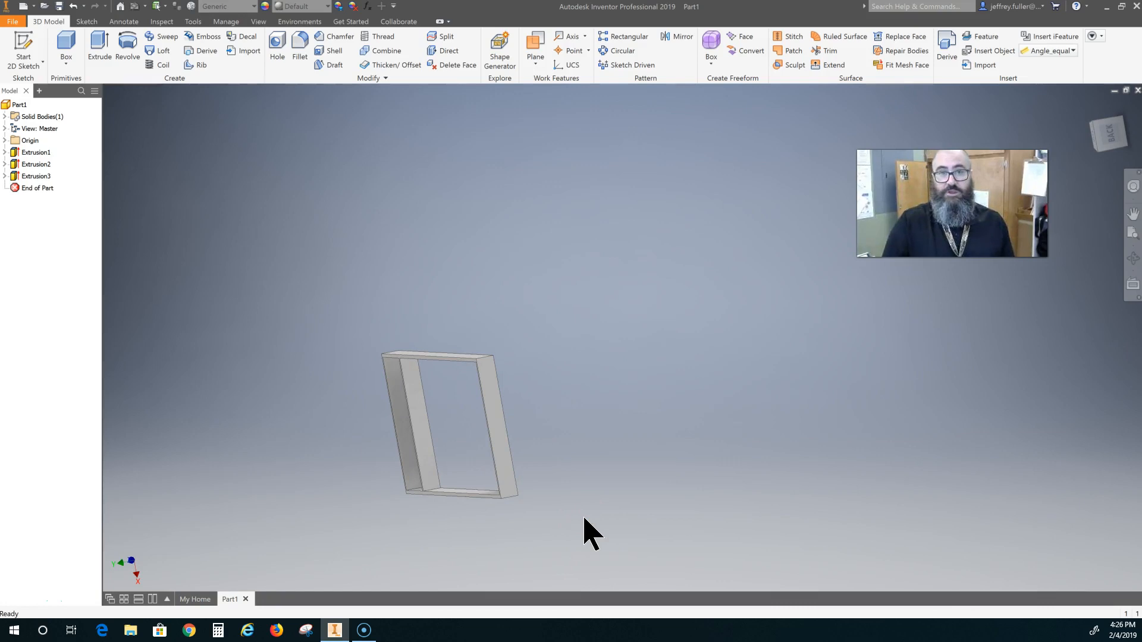